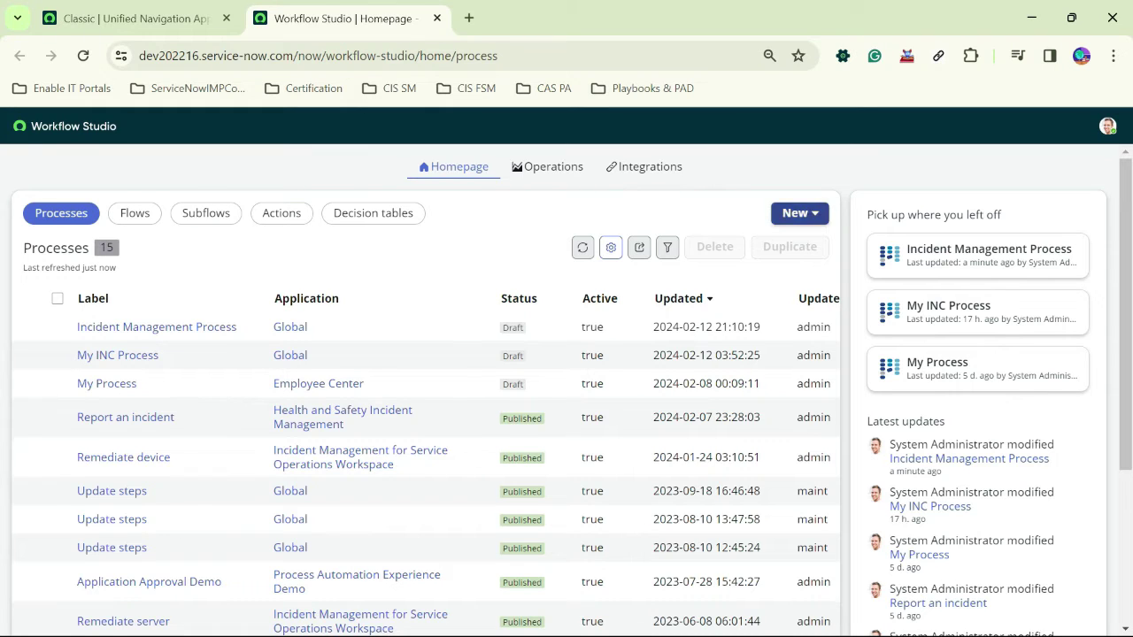
# Create a new process named "Incident Mgt Process" in the Global application and build it.
pyautogui.click(799, 213)
pyautogui.click(824, 238)
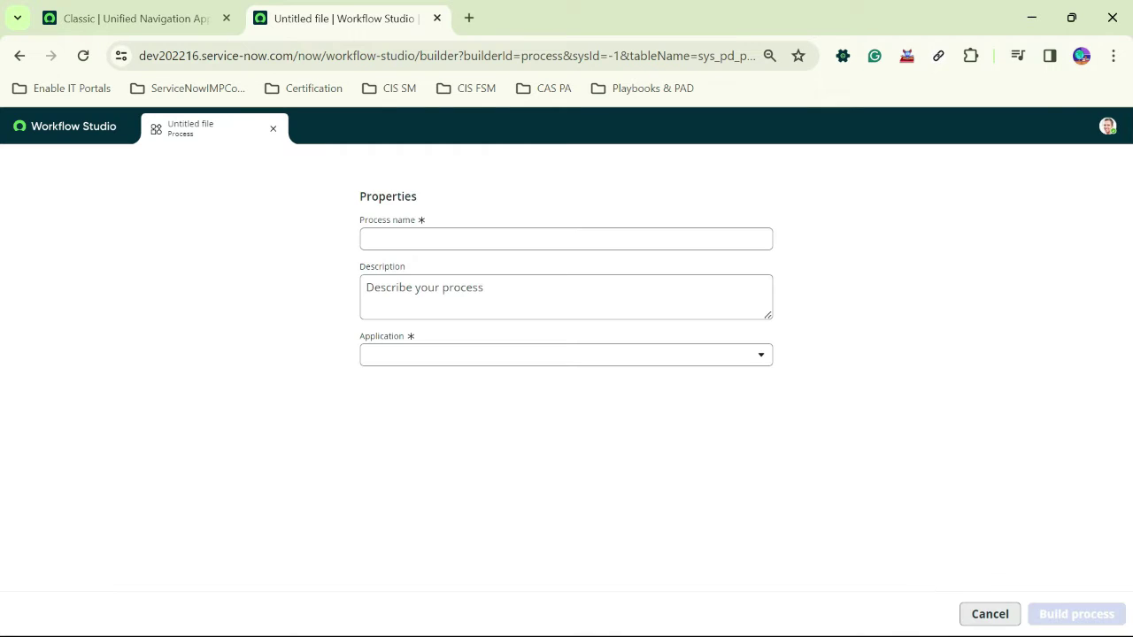
pyautogui.write('Incident')
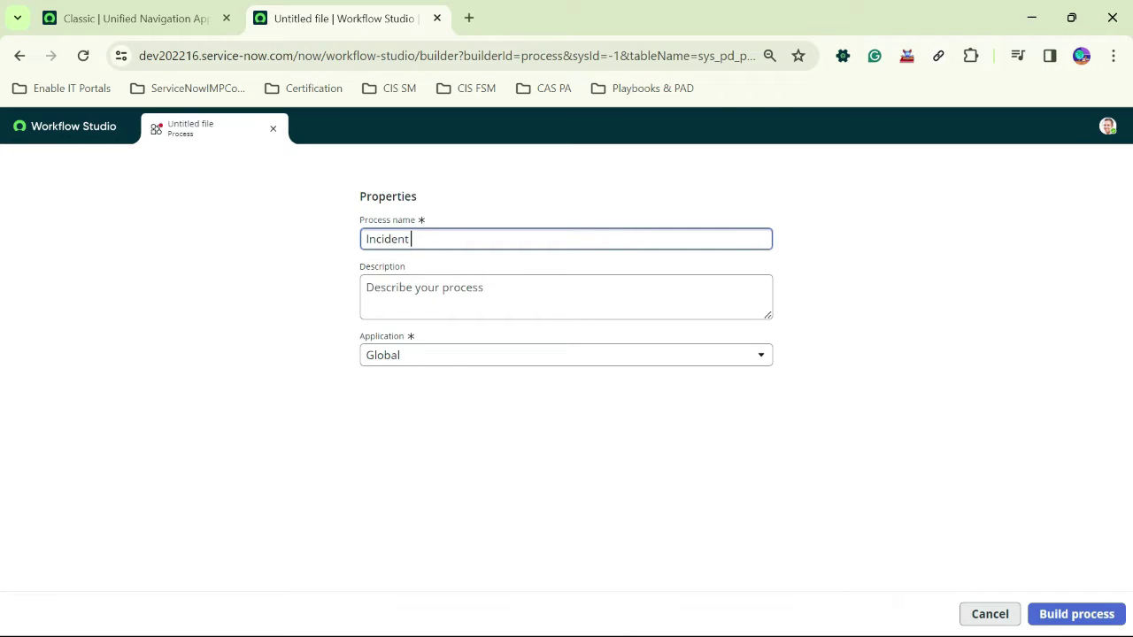
pyautogui.write(' Mgt Process')
pyautogui.click(400, 355)
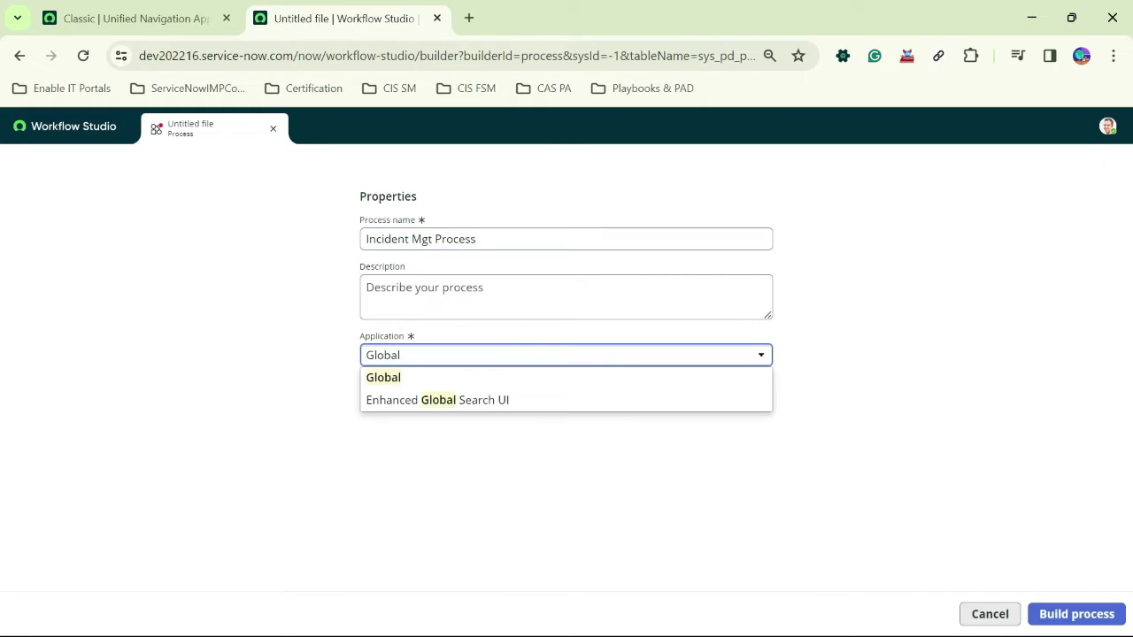
pyautogui.press('Escape')
pyautogui.click(1075, 614)
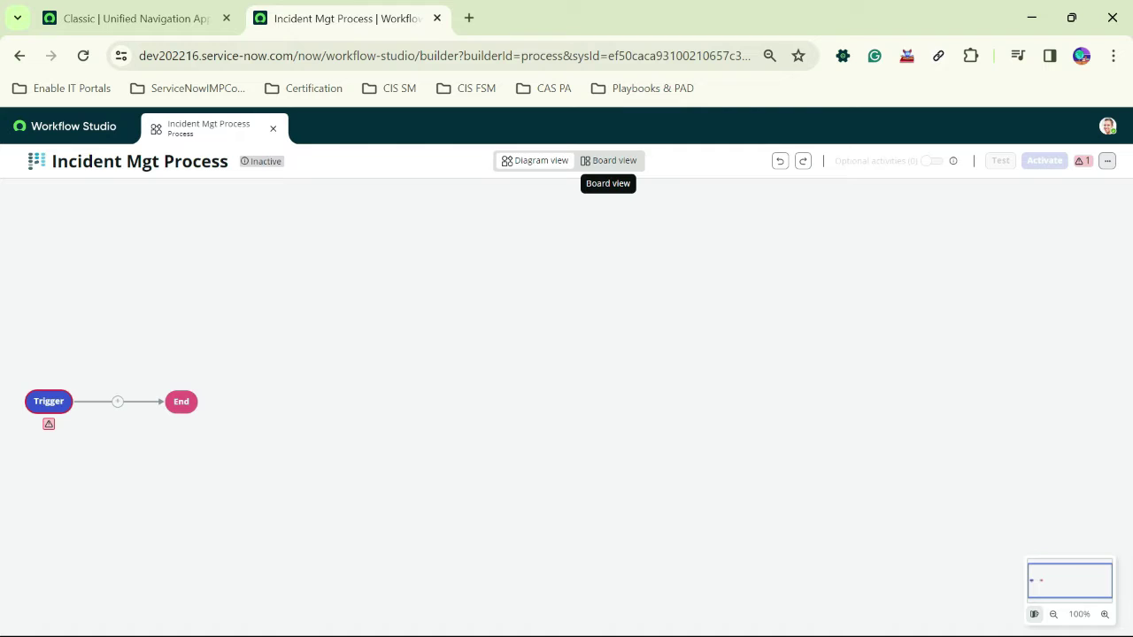
# Switch to board view, add the first stage and save it with the label "Details Intake".
pyautogui.click(608, 160)
pyautogui.click(579, 519)
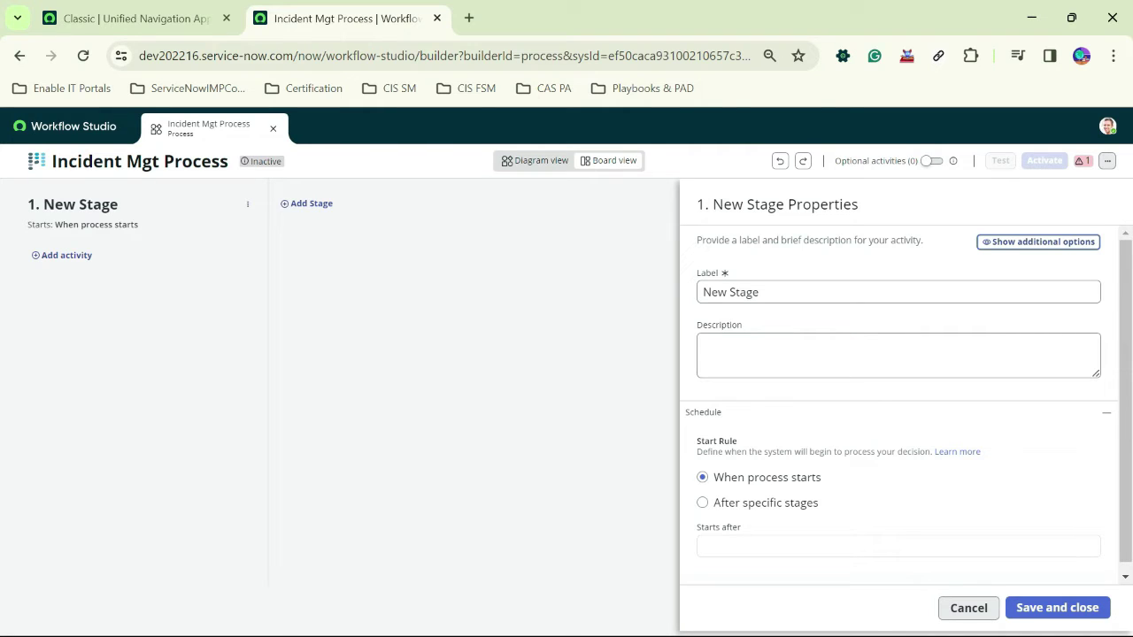
pyautogui.click(760, 292)
pyautogui.hotkey('ctrl', 'a')
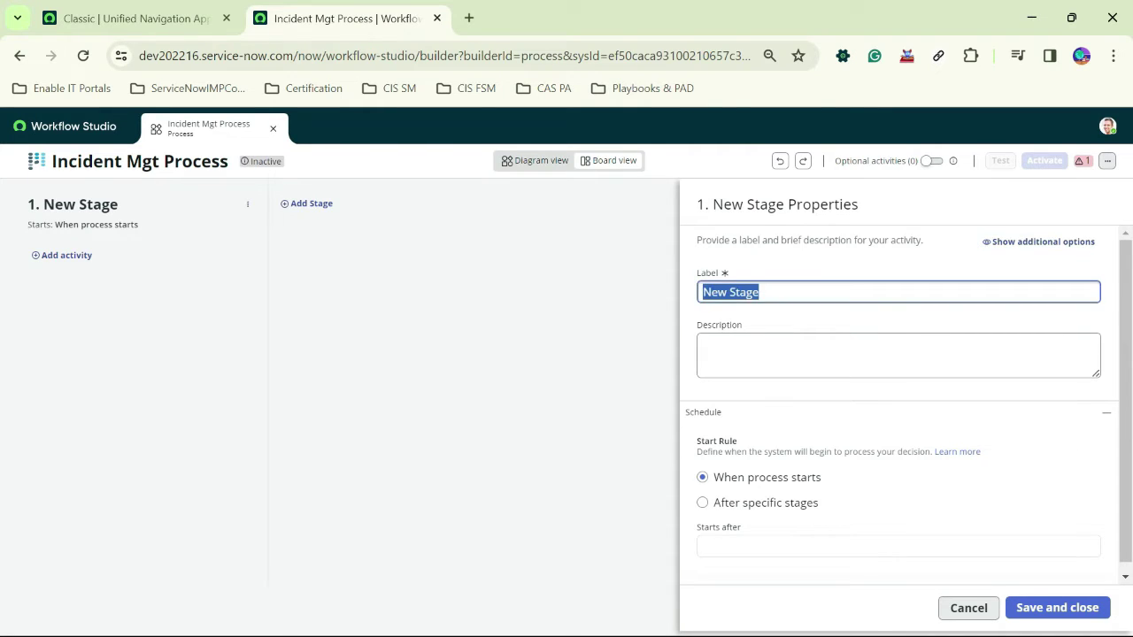
pyautogui.write('Details')
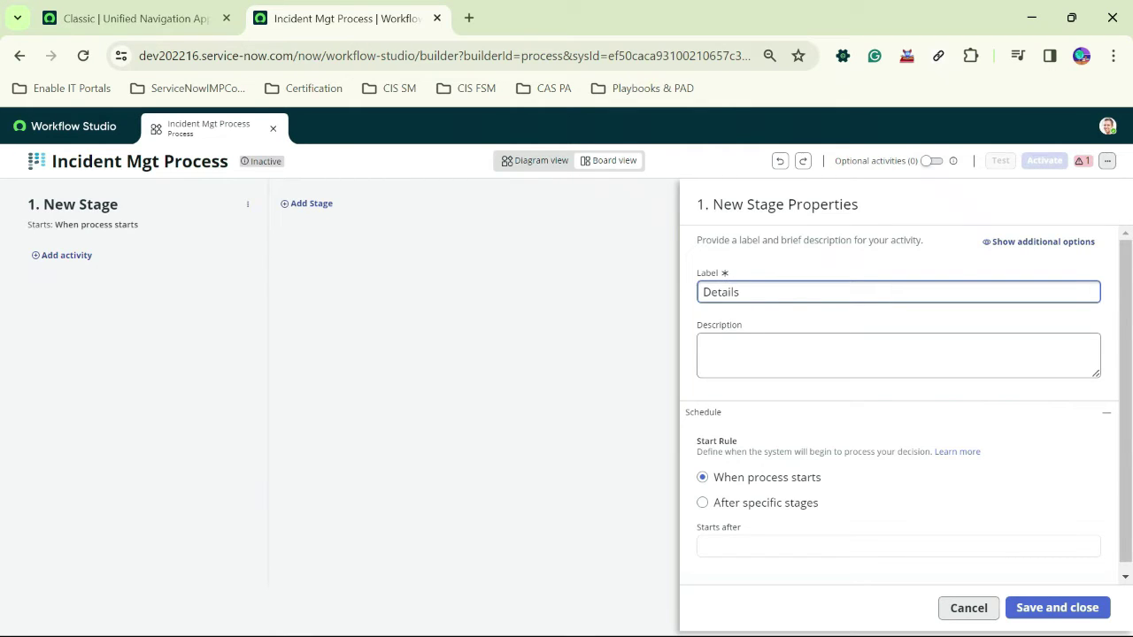
pyautogui.press('BackSpace')
pyautogui.press('BackSpace')
pyautogui.press('BackSpace')
pyautogui.press('BackSpace')
pyautogui.press('BackSpace')
pyautogui.press('BackSpace')
pyautogui.write('etailsIntake')
pyautogui.click(739, 292)
pyautogui.click(1057, 607)
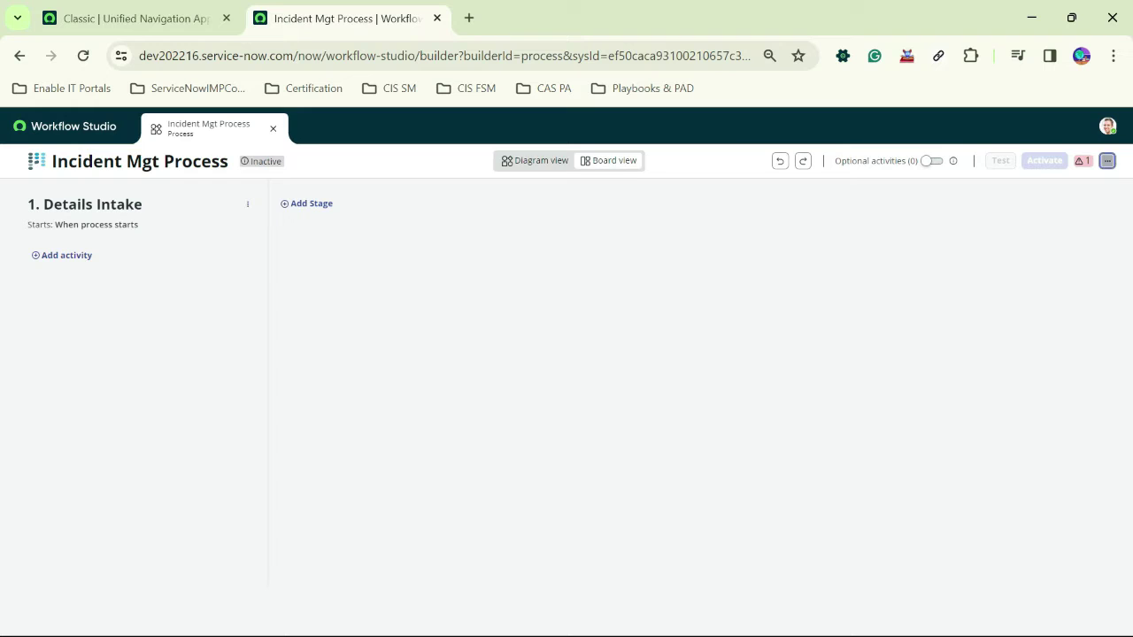
# In the process's additional properties, define custom run conditions with the trigger type Record Create or Update.
pyautogui.click(1107, 160)
pyautogui.click(1066, 227)
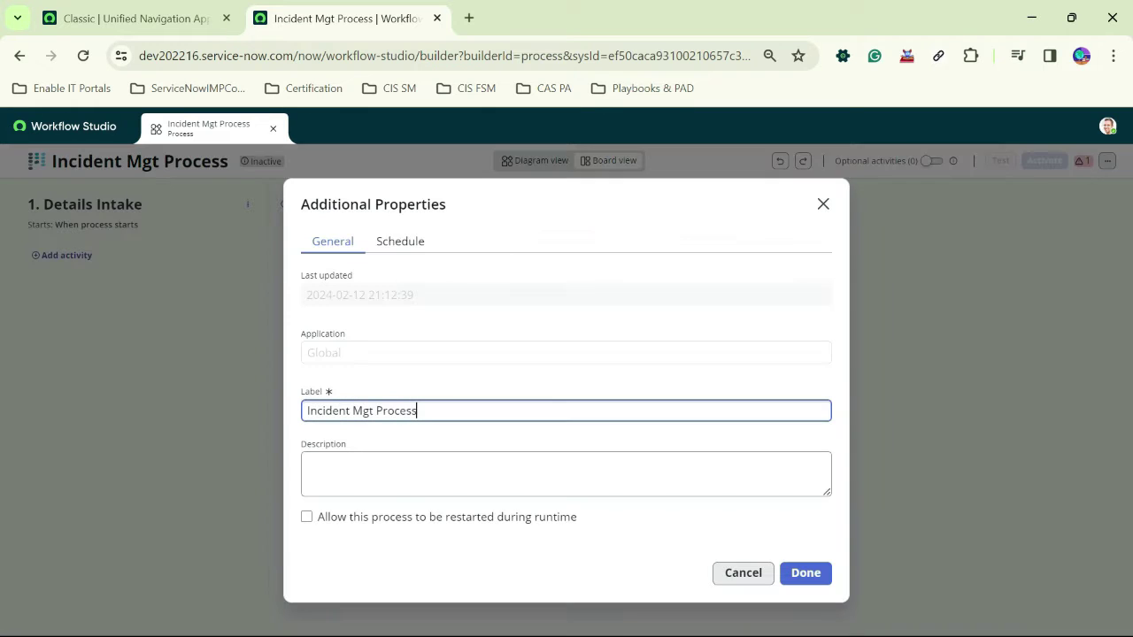
pyautogui.click(400, 242)
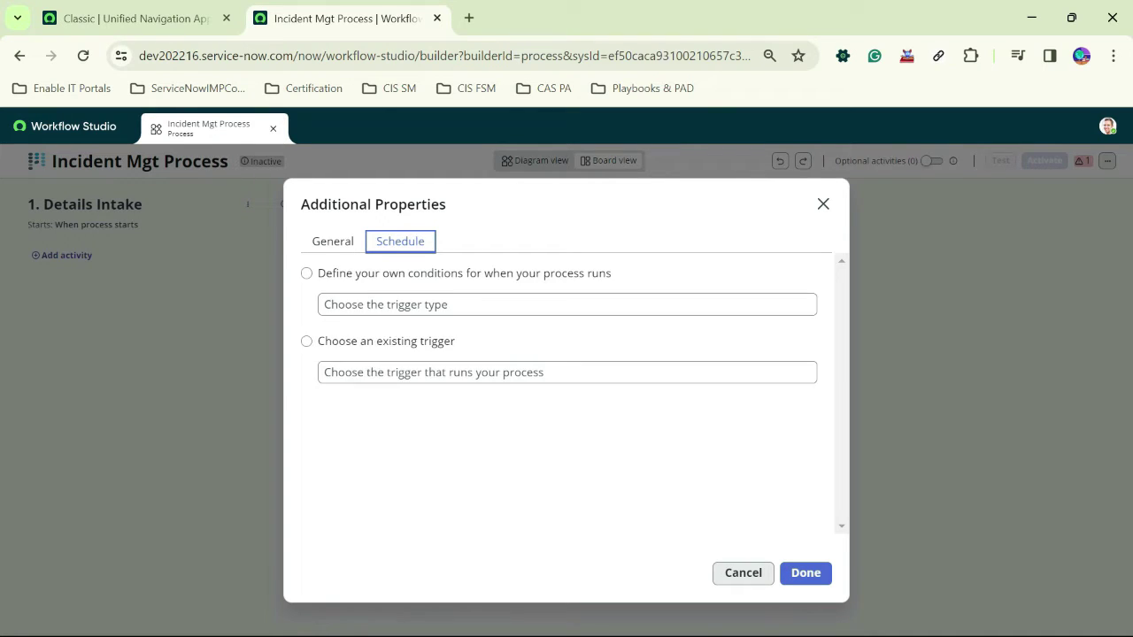
pyautogui.click(307, 274)
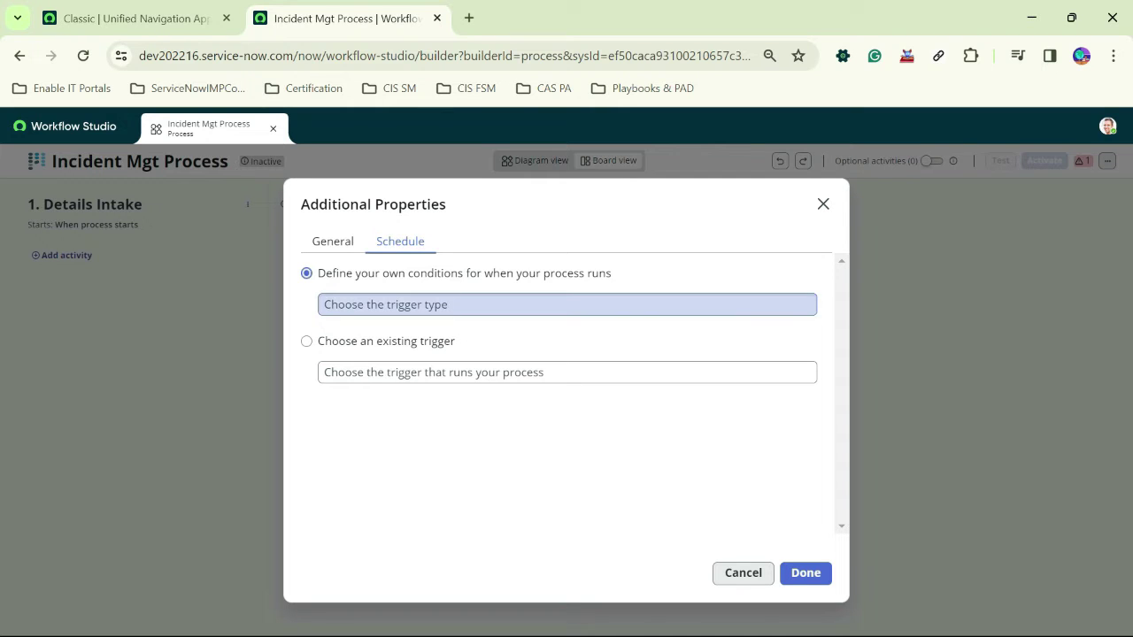
pyautogui.click(566, 305)
pyautogui.click(389, 346)
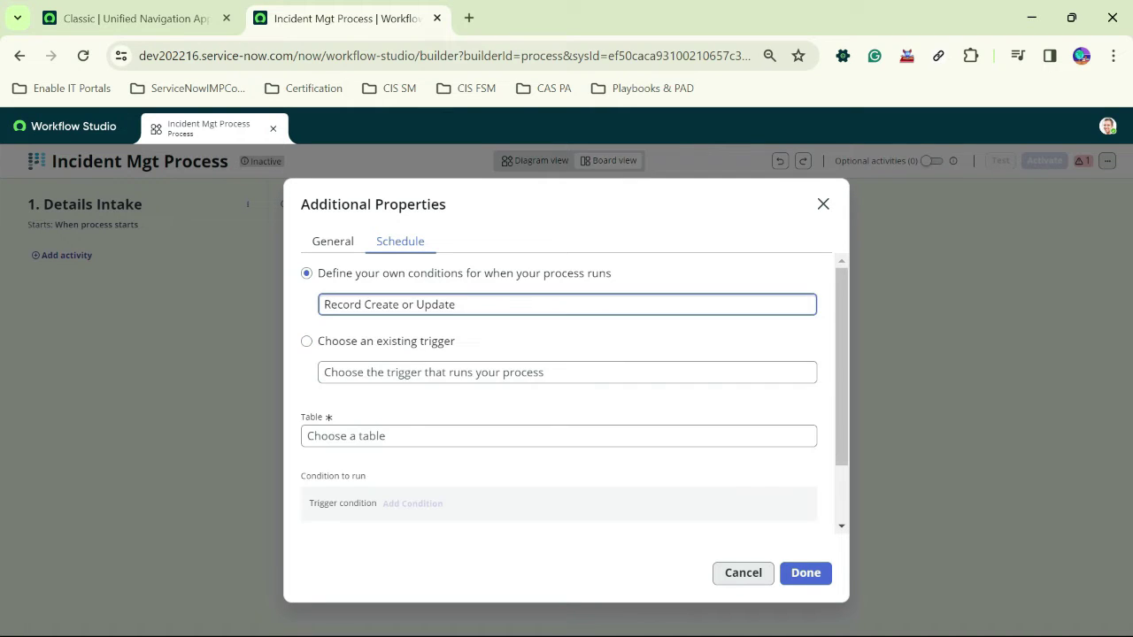
# Set the trigger's table to Incident and save the process properties.
pyautogui.scroll(-1, 566, 394)
pyautogui.scroll(1, 566, 394)
pyautogui.click(557, 435)
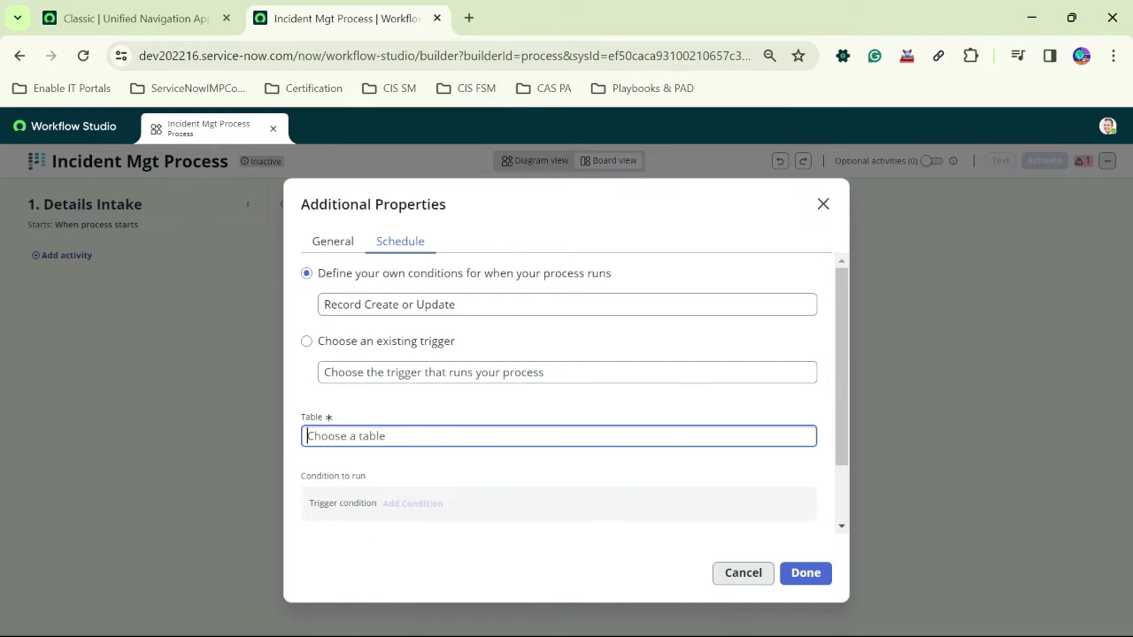
pyautogui.write('incident')
pyautogui.press('Down')
pyautogui.press('Down')
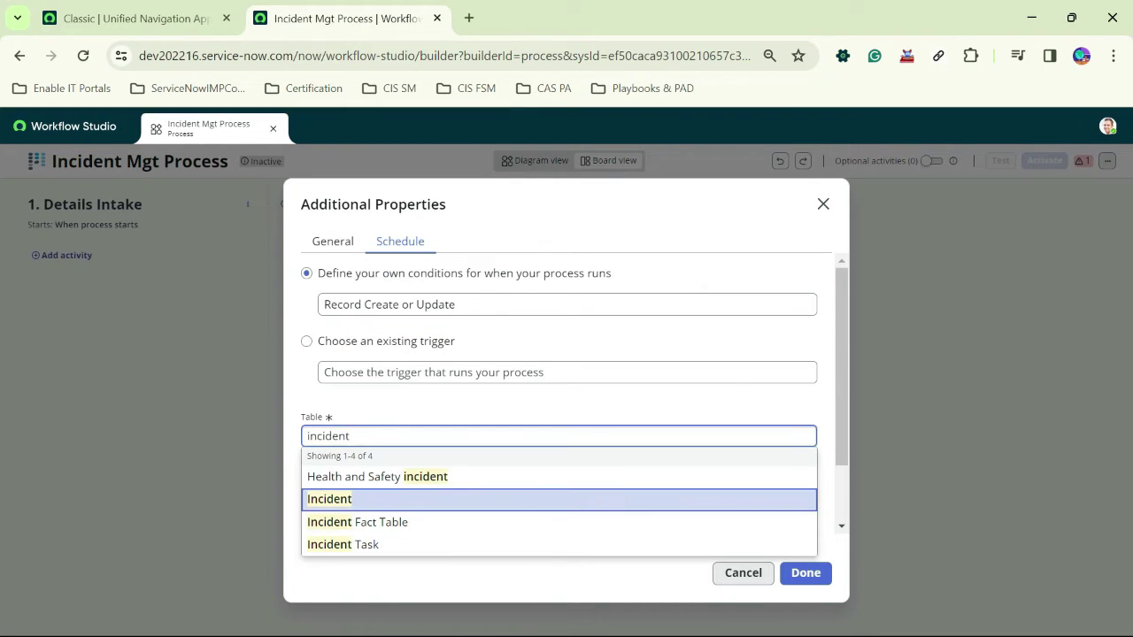
pyautogui.press('Return')
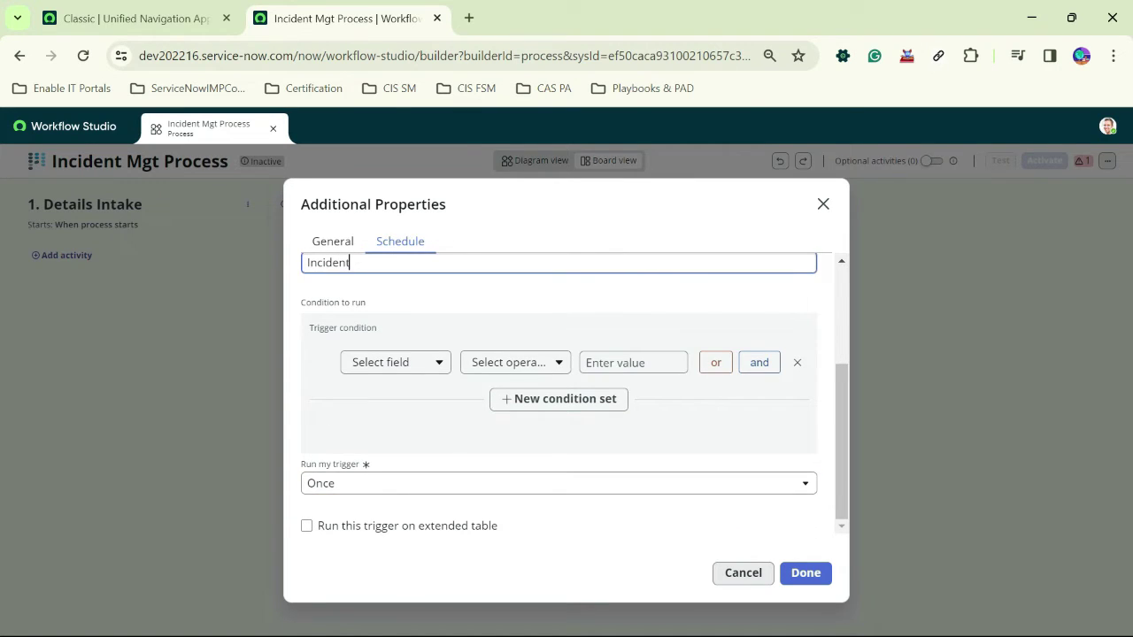
pyautogui.click(805, 573)
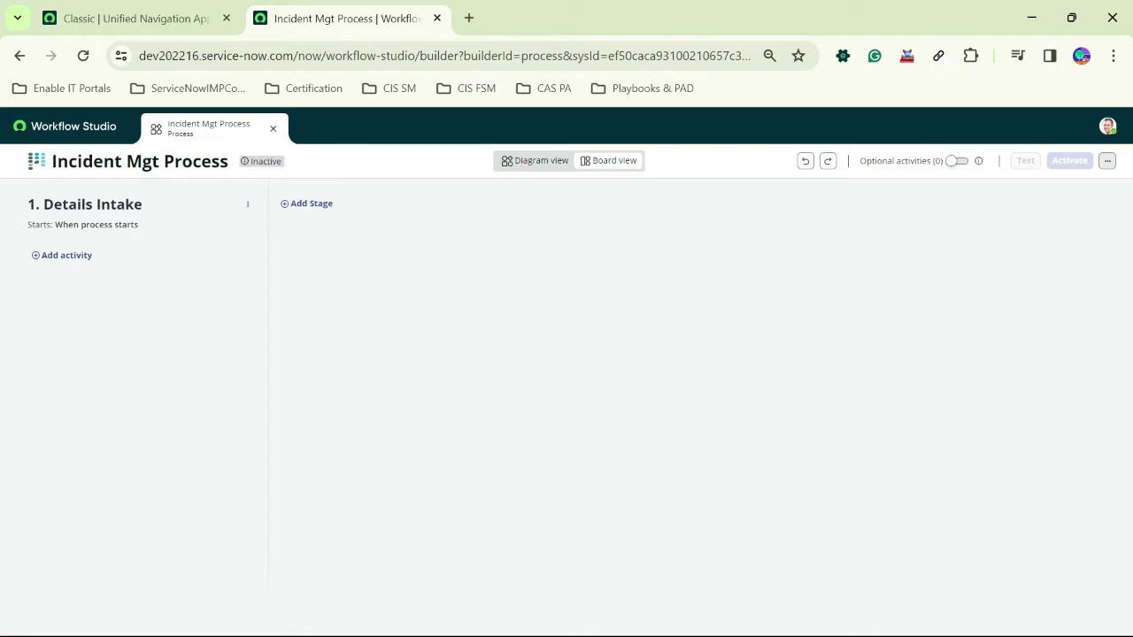
# Add a second stage labelled "Troubleshoot" that starts after Details Intake.
pyautogui.click(307, 204)
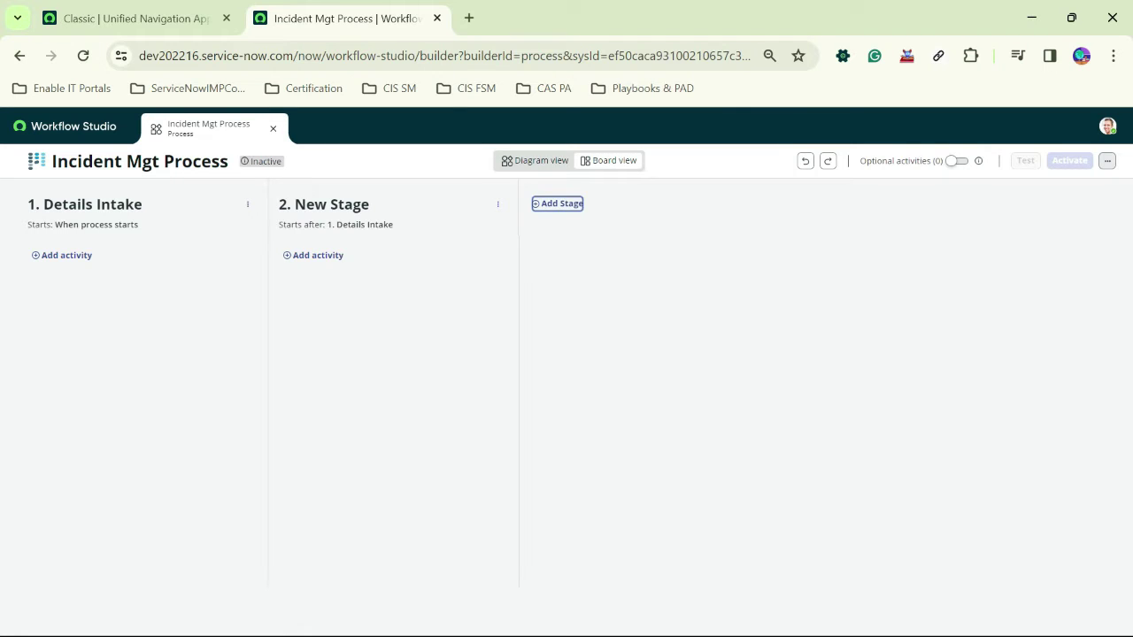
pyautogui.click(759, 292)
pyautogui.hotkey('ctrl', 'a')
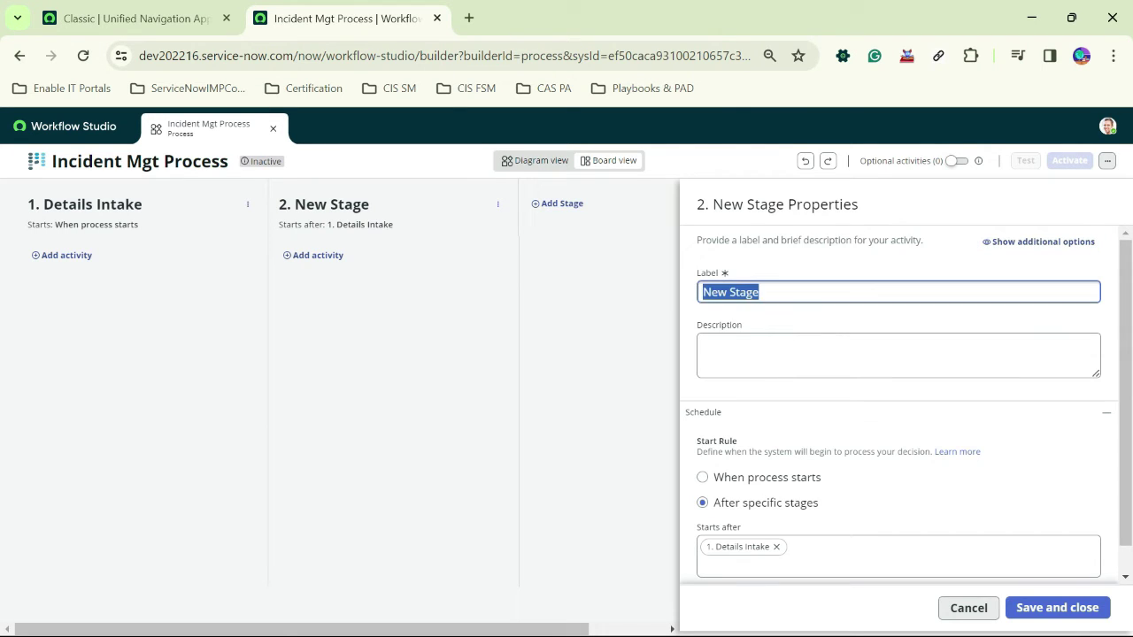
pyautogui.write('Troub')
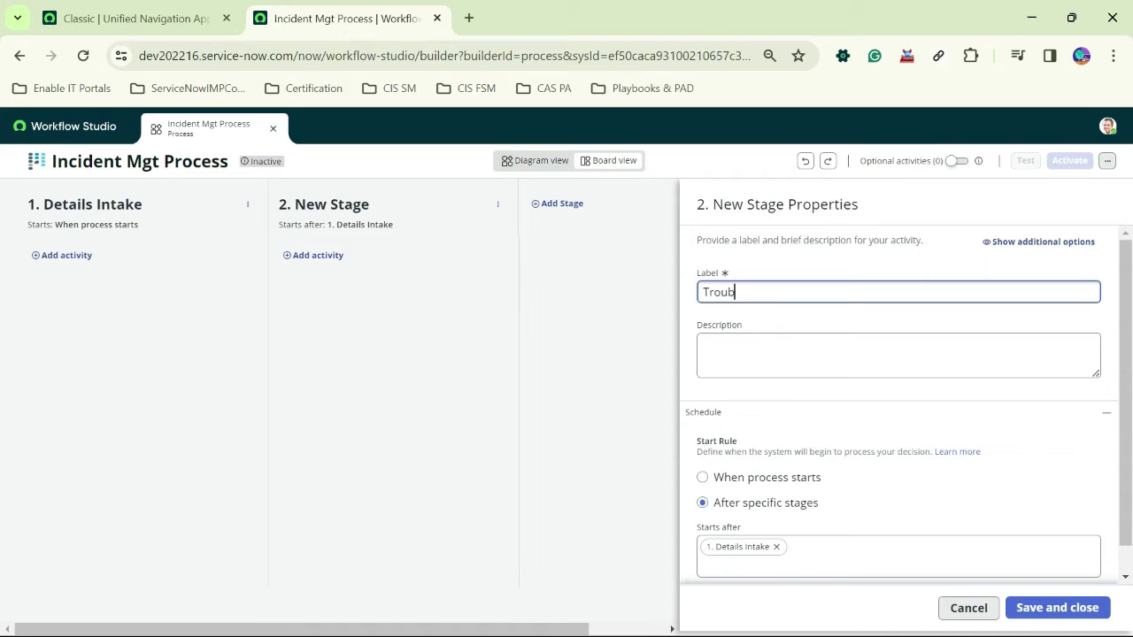
pyautogui.write('leshoot')
pyautogui.click(1057, 607)
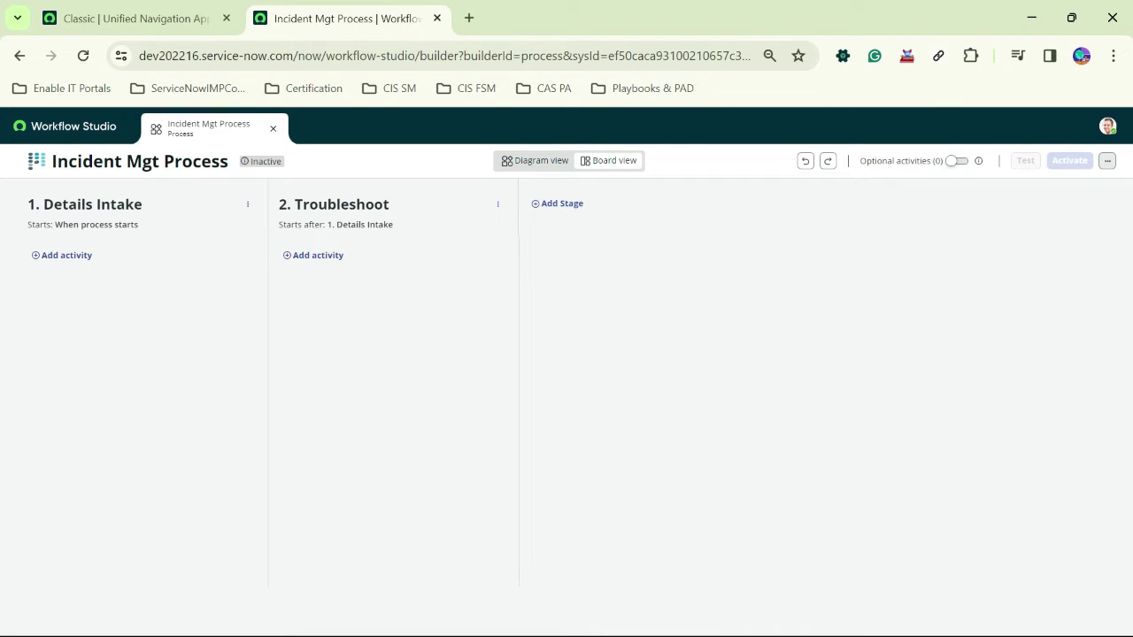
# Add a third stage labelled "Resolve" that starts after Troubleshoot.
pyautogui.click(556, 203)
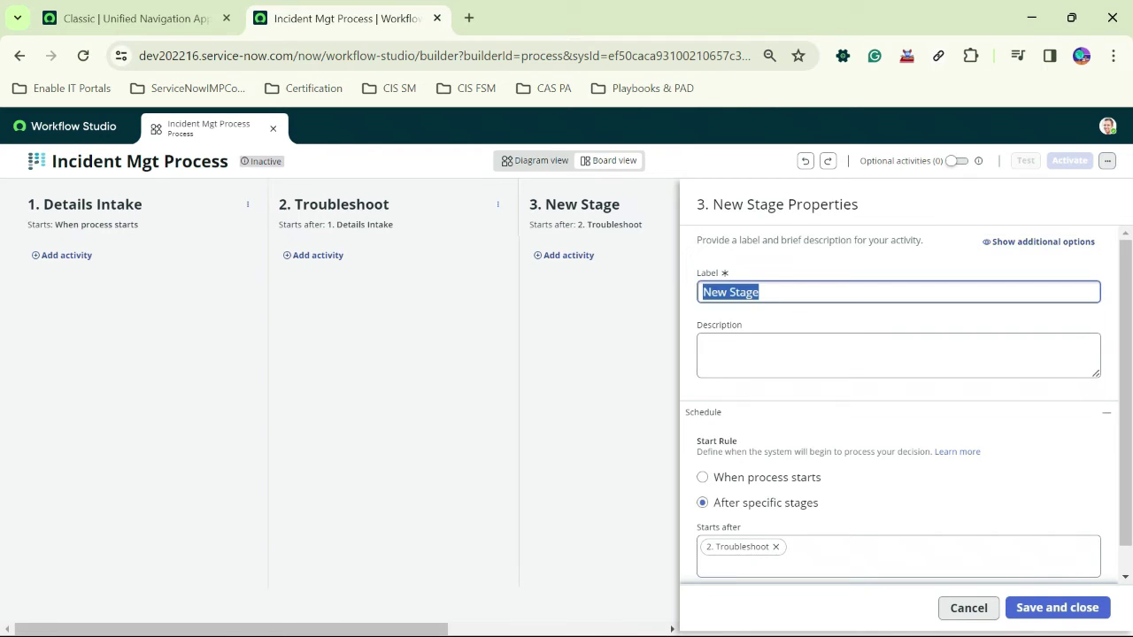
pyautogui.write('Resolve')
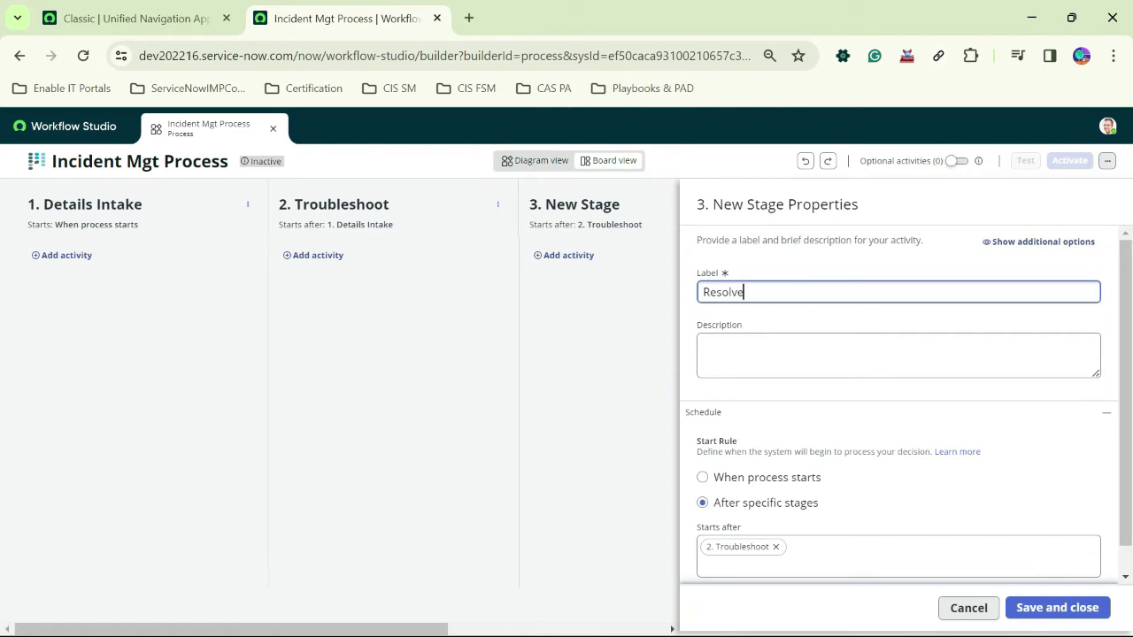
pyautogui.click(1057, 607)
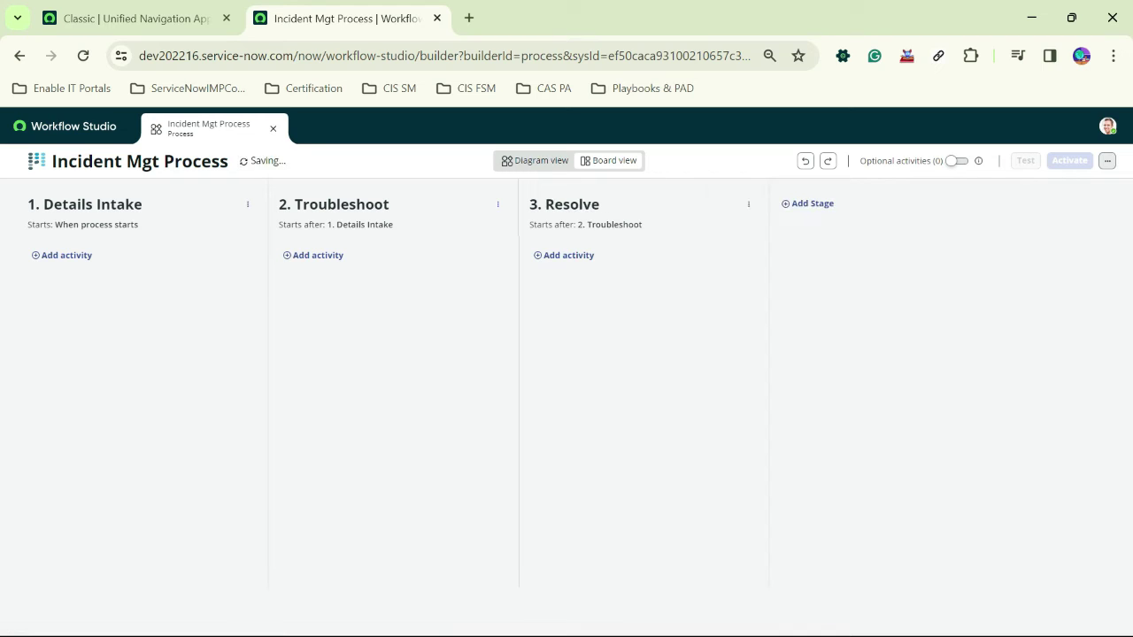
# Add a fourth stage labelled "Close" that starts after Resolve.
pyautogui.click(808, 204)
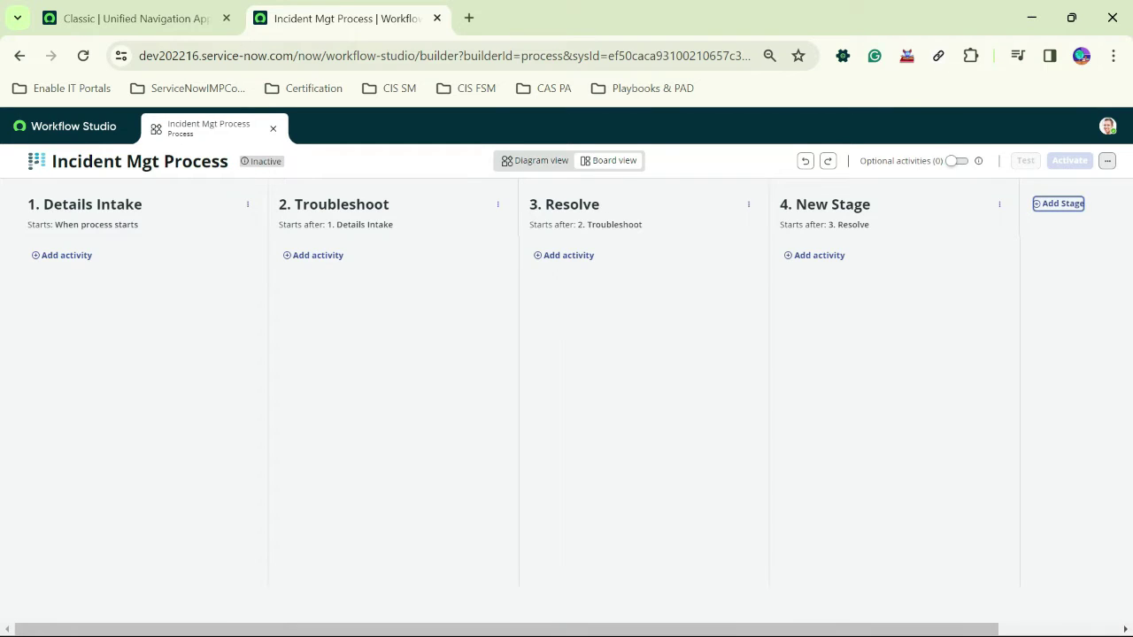
pyautogui.write('C')
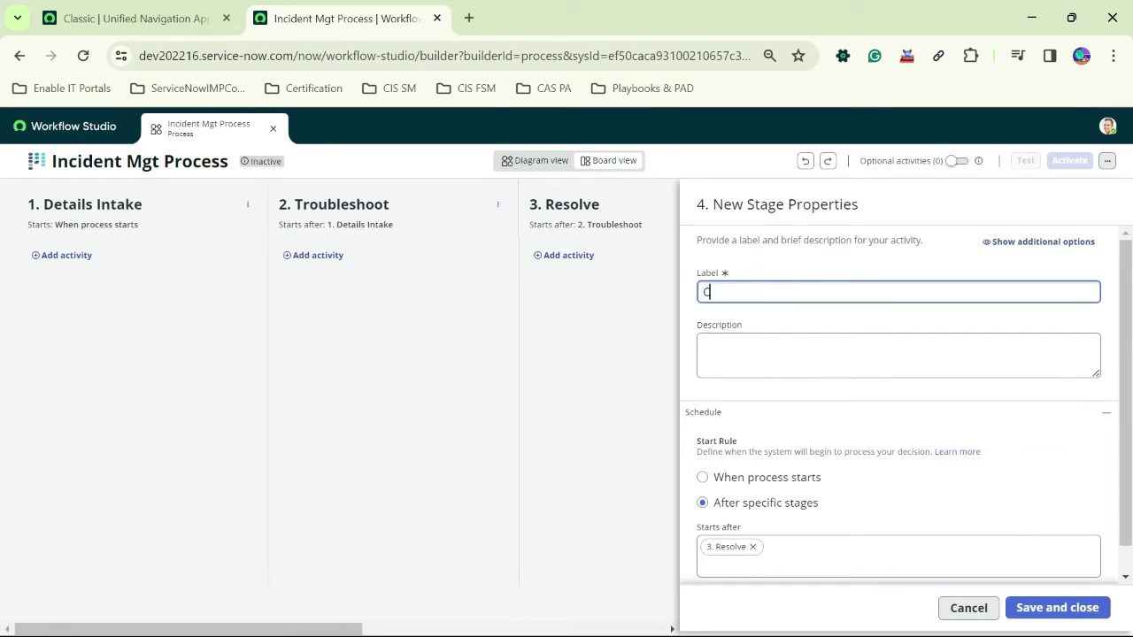
pyautogui.write('lose')
pyautogui.press('Tab')
pyautogui.press('Tab')
pyautogui.press('Tab')
pyautogui.press('Tab')
pyautogui.press('Tab')
pyautogui.press('Tab')
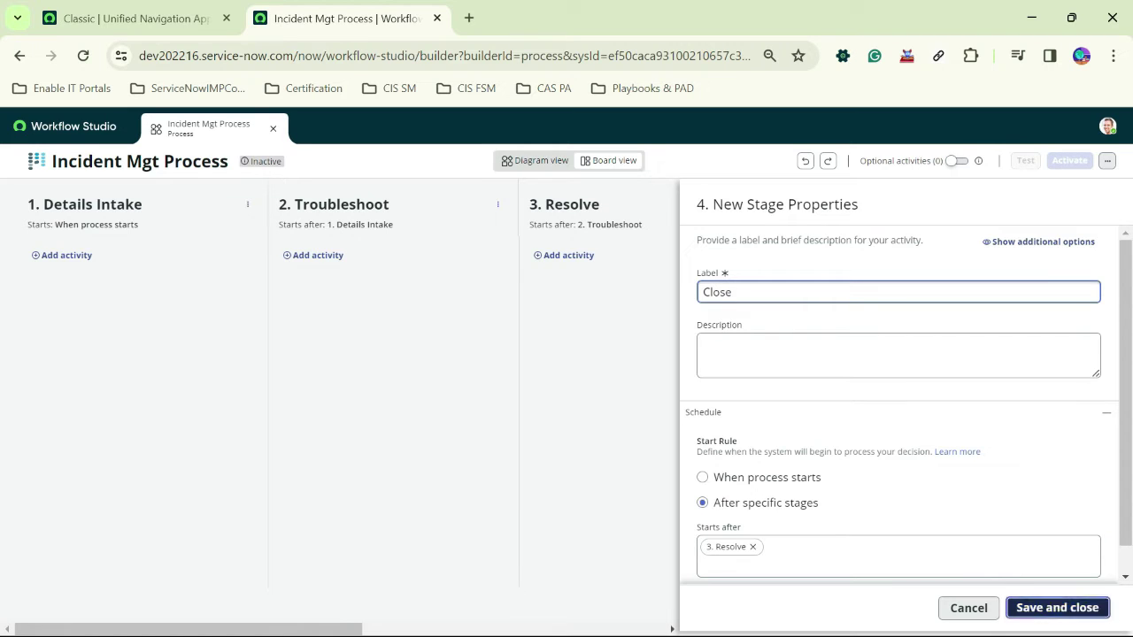
pyautogui.press('Return')
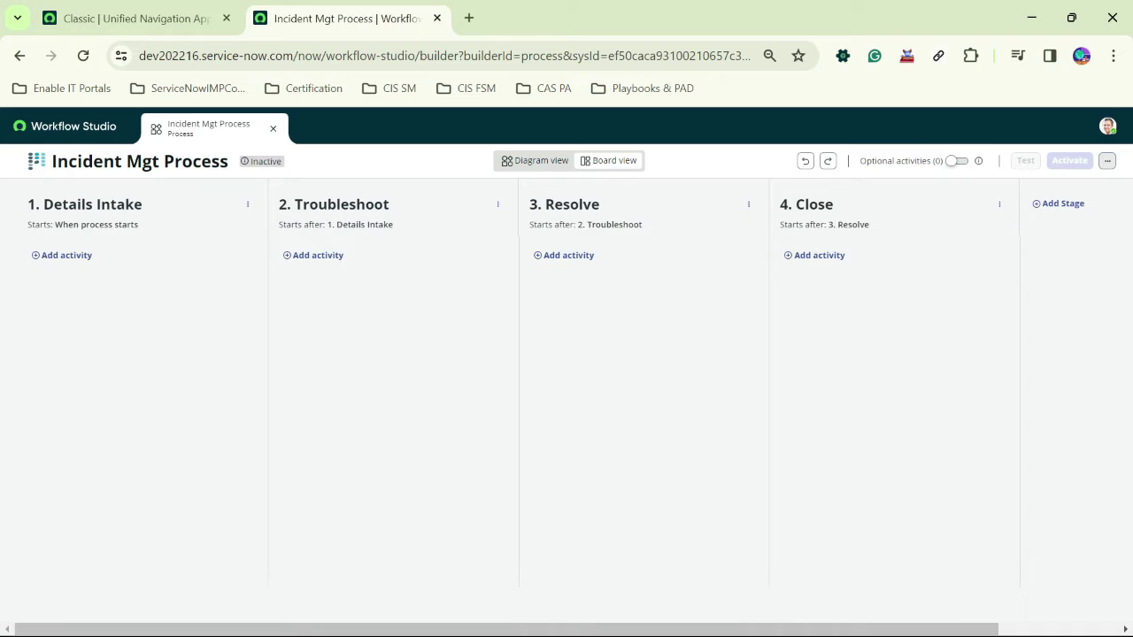
# Add an Instruction activity to the Details Intake stage, labelled "Start Activity" with the description "Execute steps one by one".
pyautogui.click(62, 255)
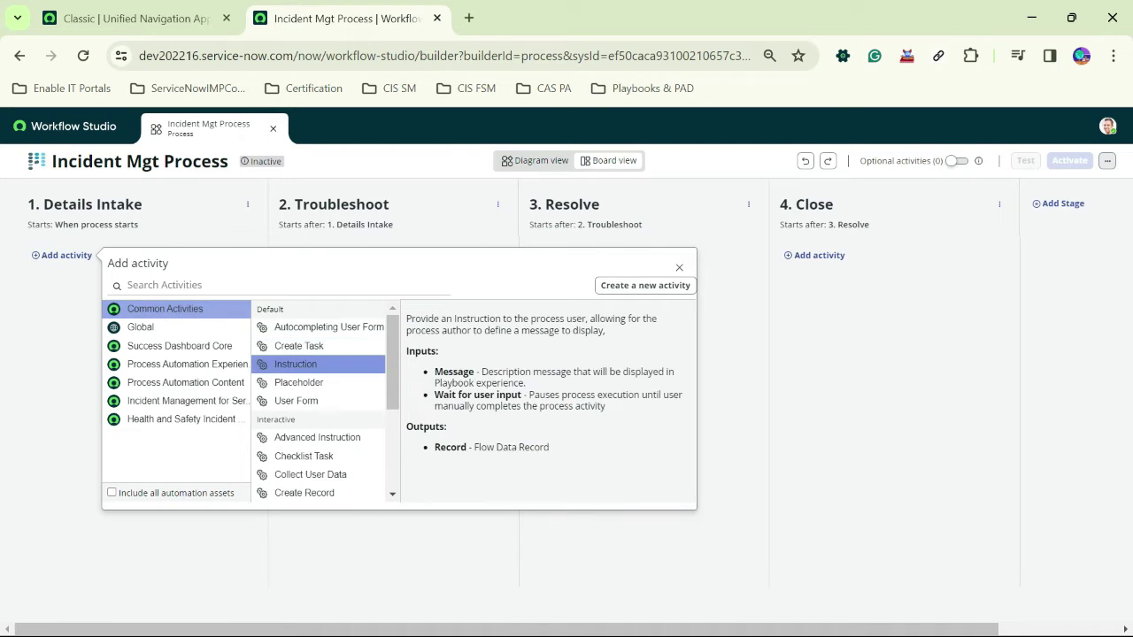
pyautogui.click(296, 363)
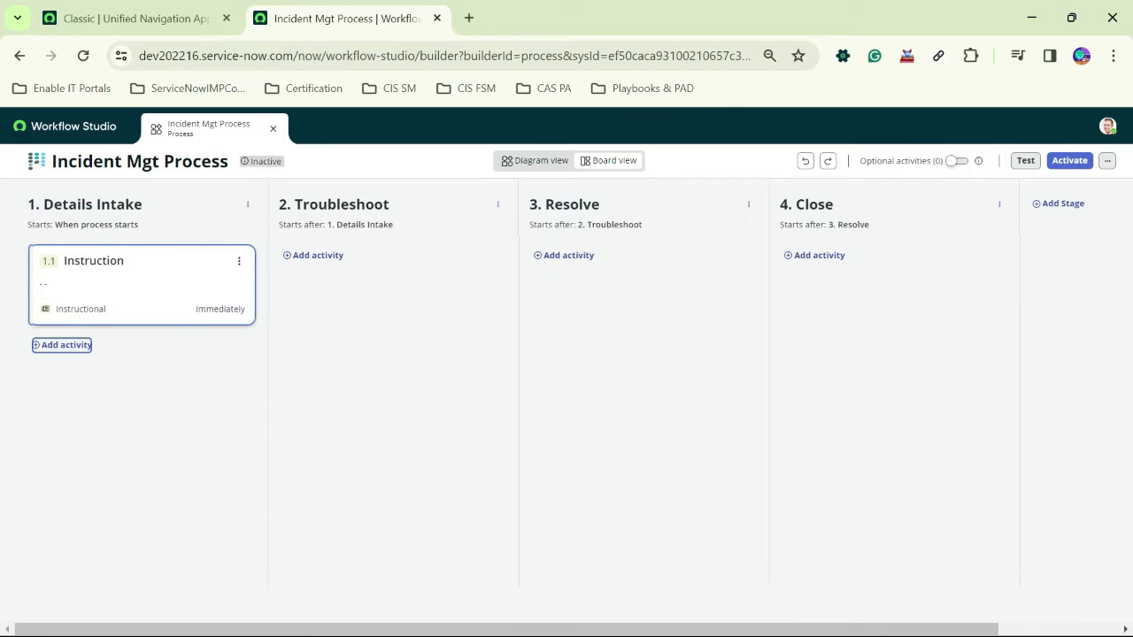
pyautogui.doubleClick(760, 314)
pyautogui.write('S')
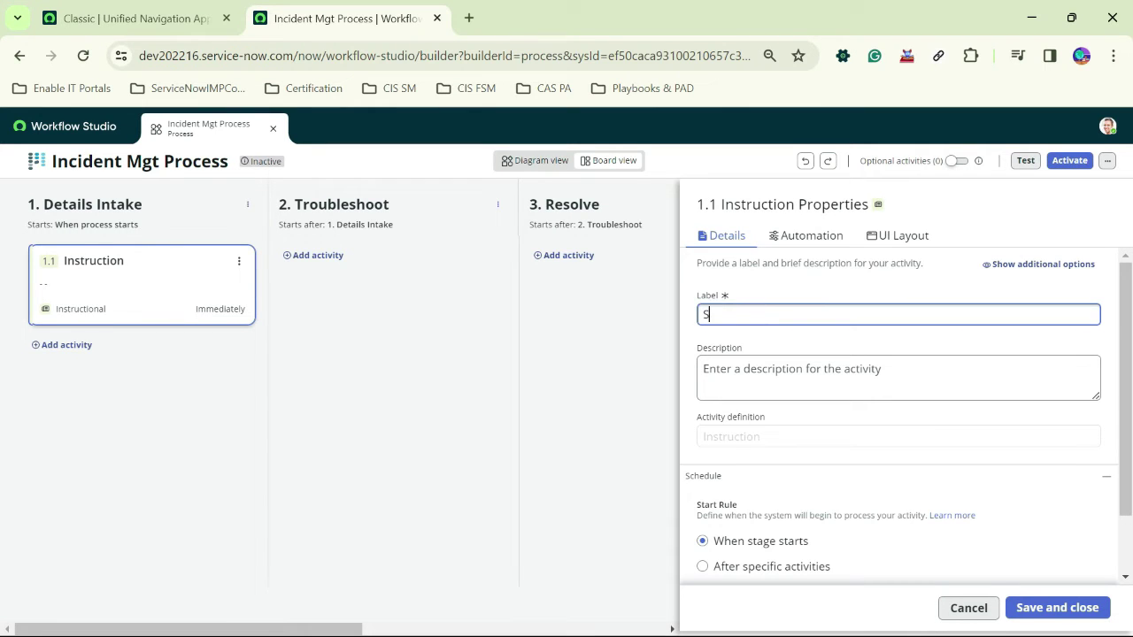
pyautogui.write('tart  Activity')
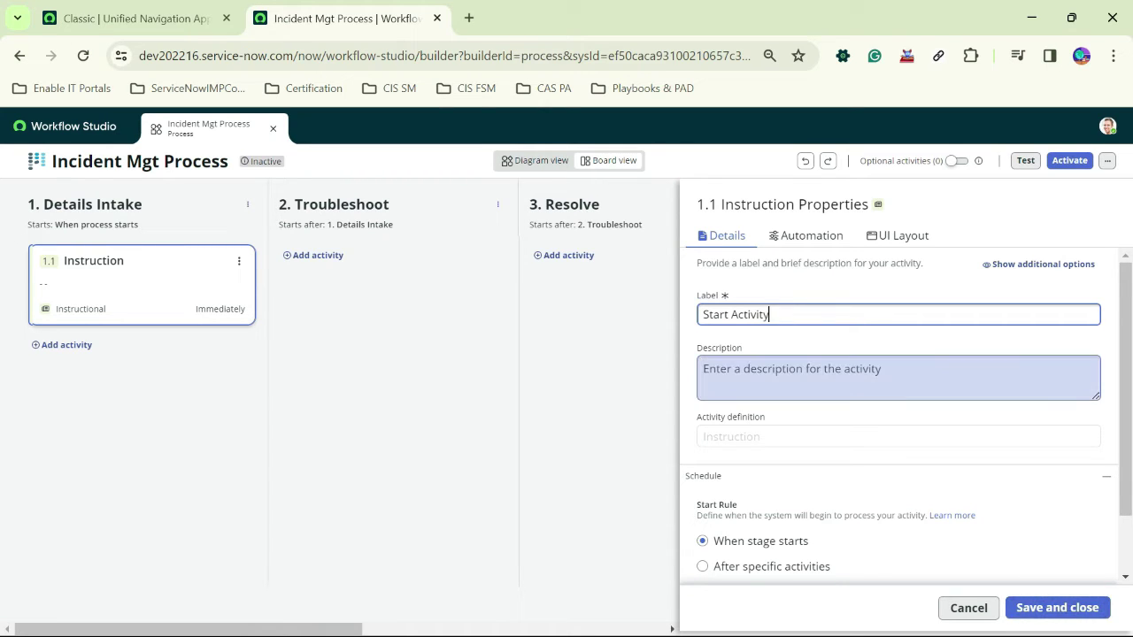
pyautogui.click(897, 377)
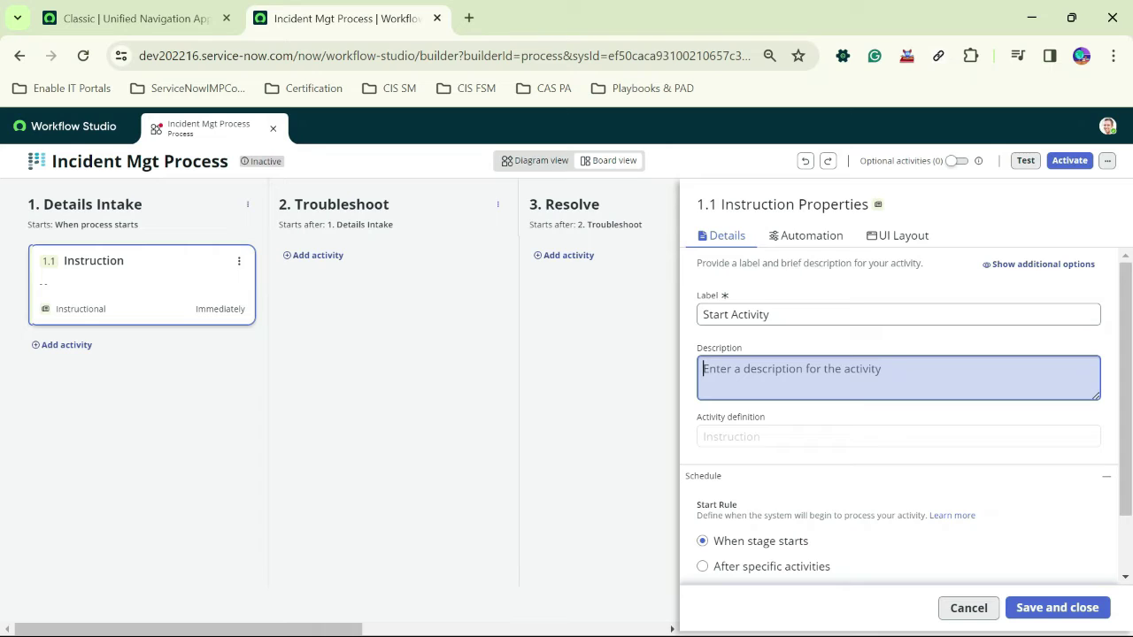
pyautogui.write('Execu')
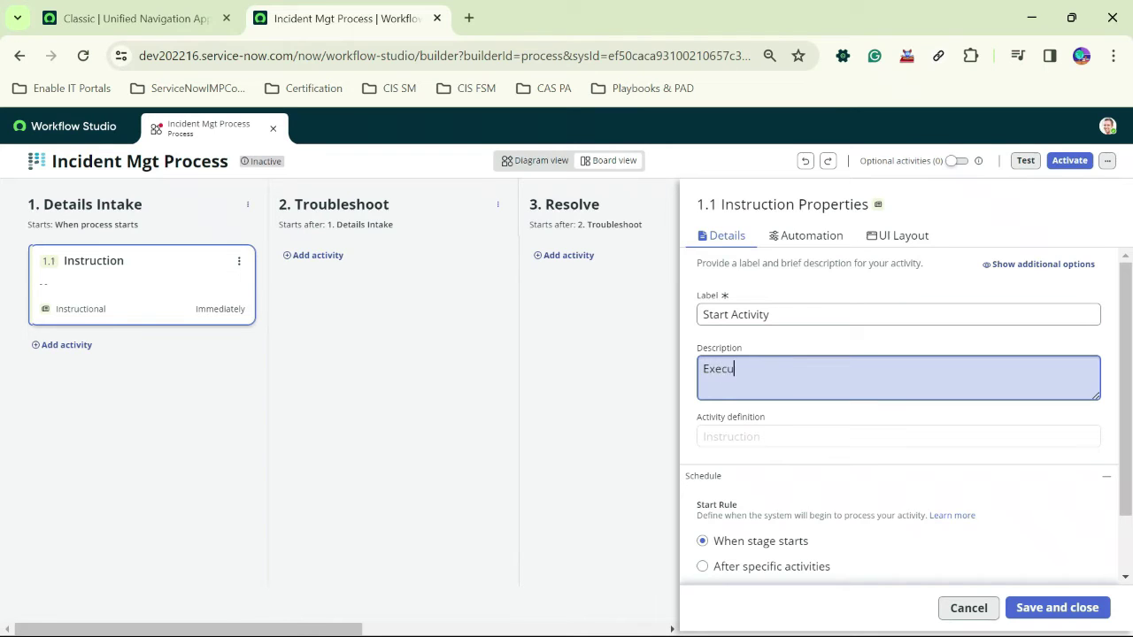
pyautogui.write('te steps one by one')
pyautogui.click(1058, 607)
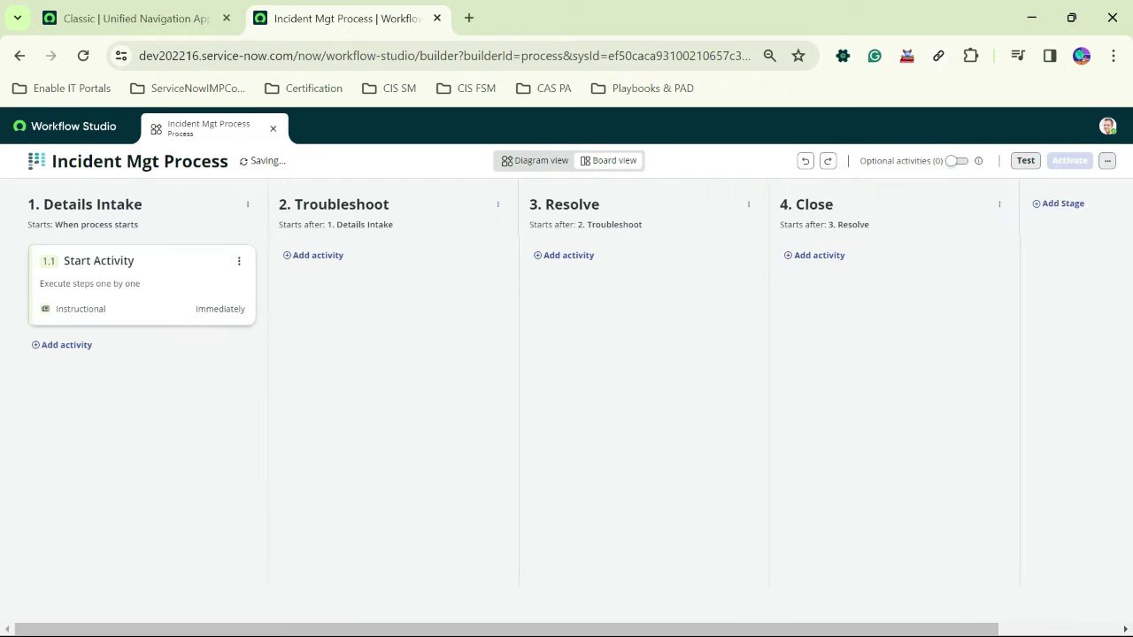
# Add a User Form activity to the Details Intake stage and label it "Confirm Details".
pyautogui.click(62, 345)
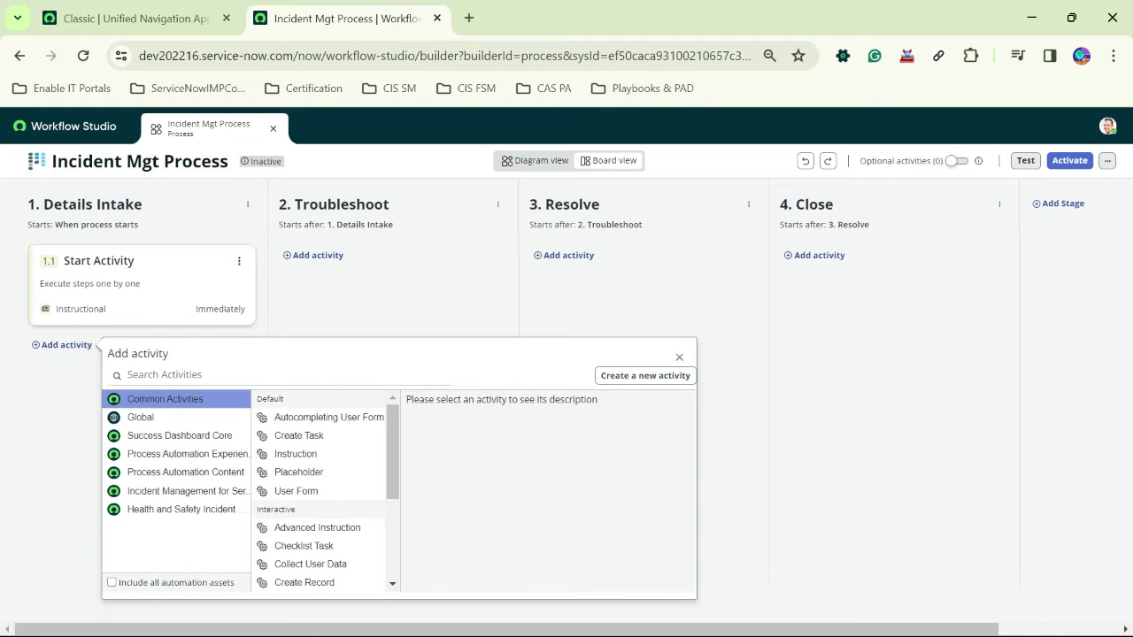
pyautogui.click(299, 436)
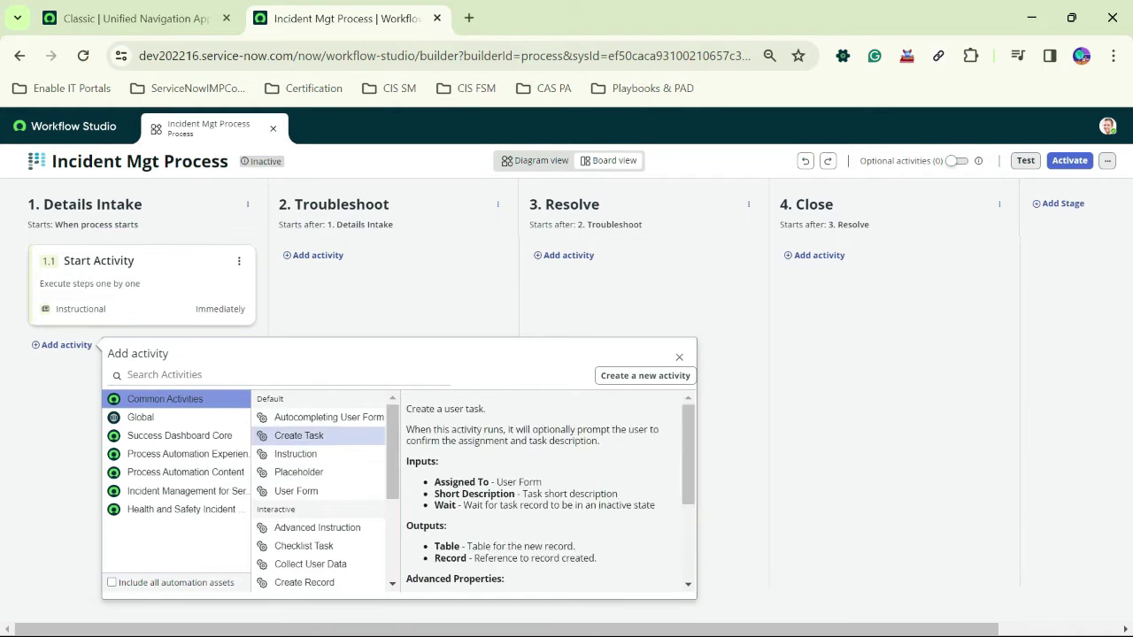
pyautogui.doubleClick(295, 490)
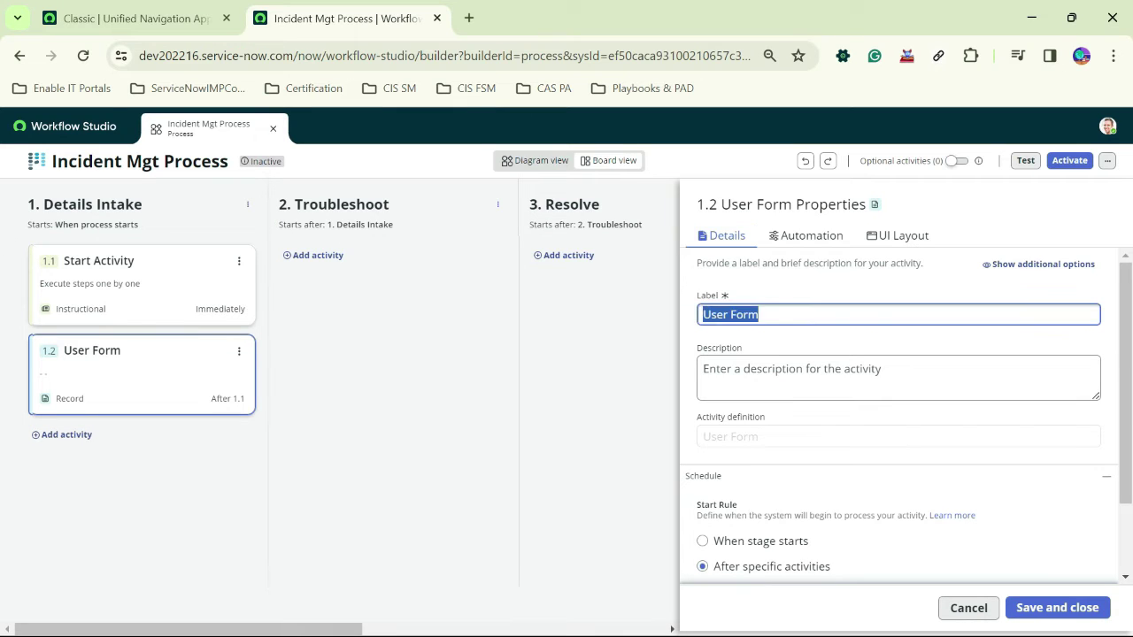
pyautogui.write('Details')
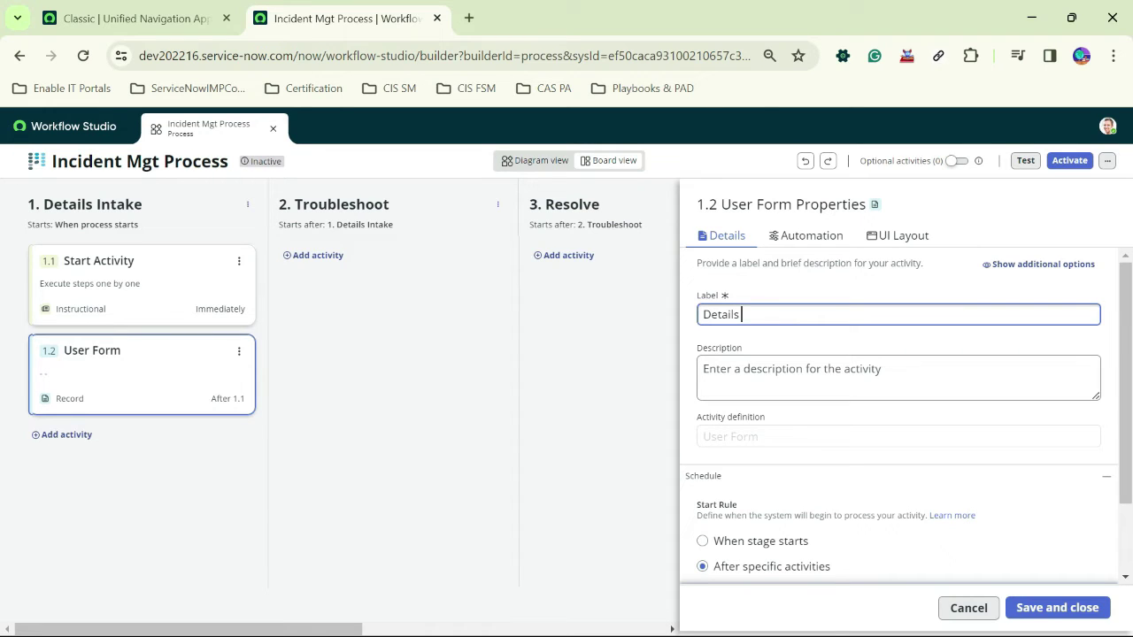
pyautogui.hotkey('ctrl', 'a')
pyautogui.write('Confirm Details')
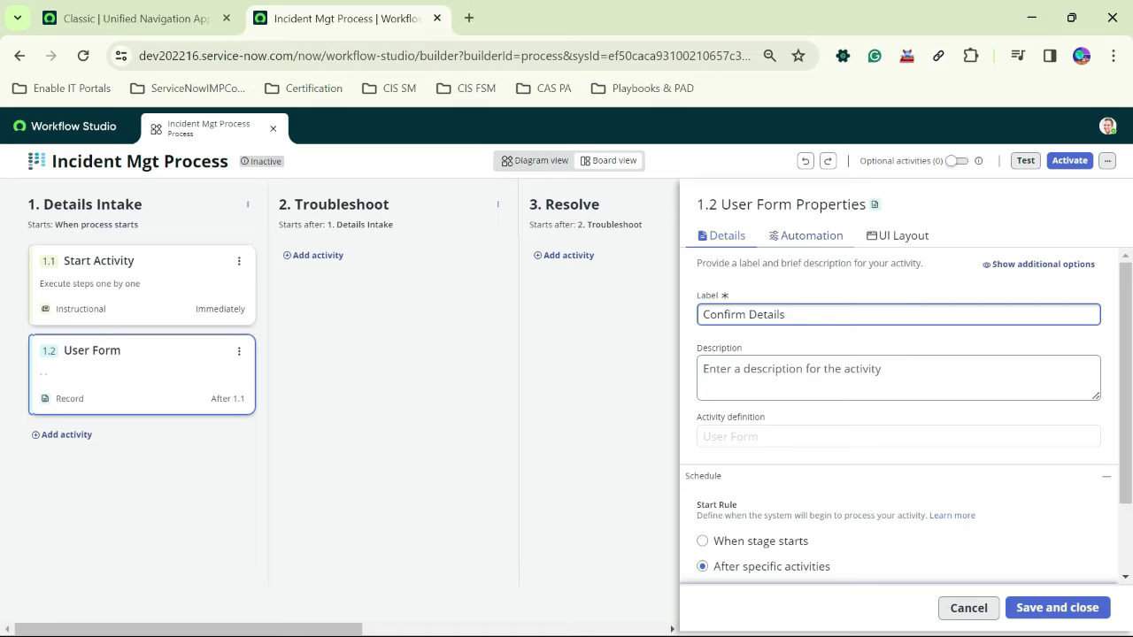
# Associate the Confirm Details activity with the Incident table and the trigger's incident Record.
pyautogui.click(805, 235)
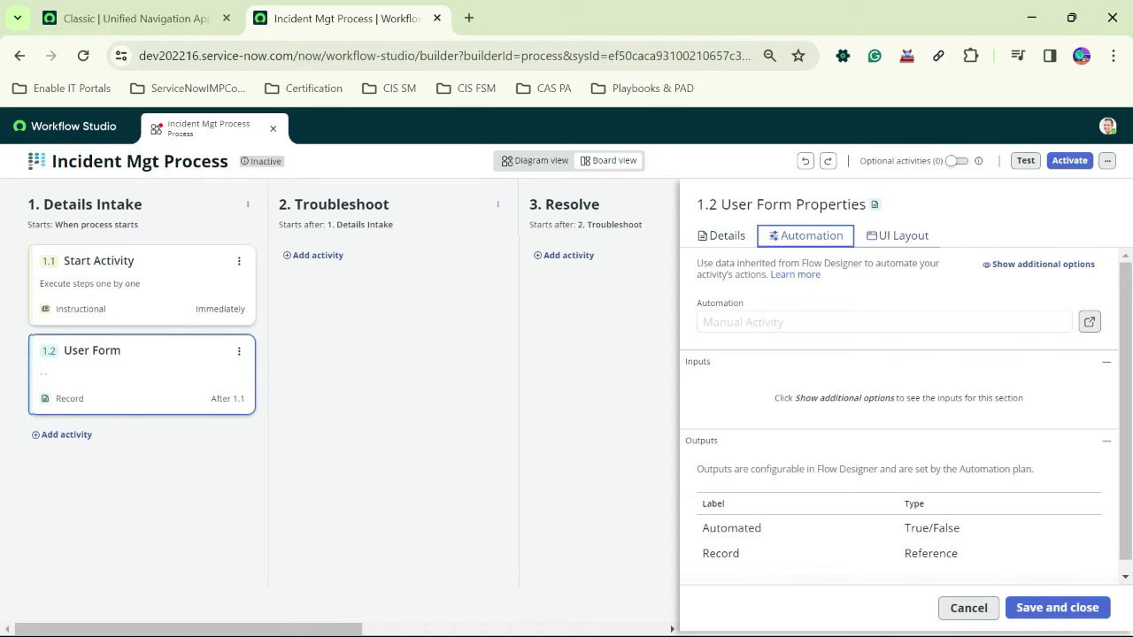
pyautogui.click(897, 235)
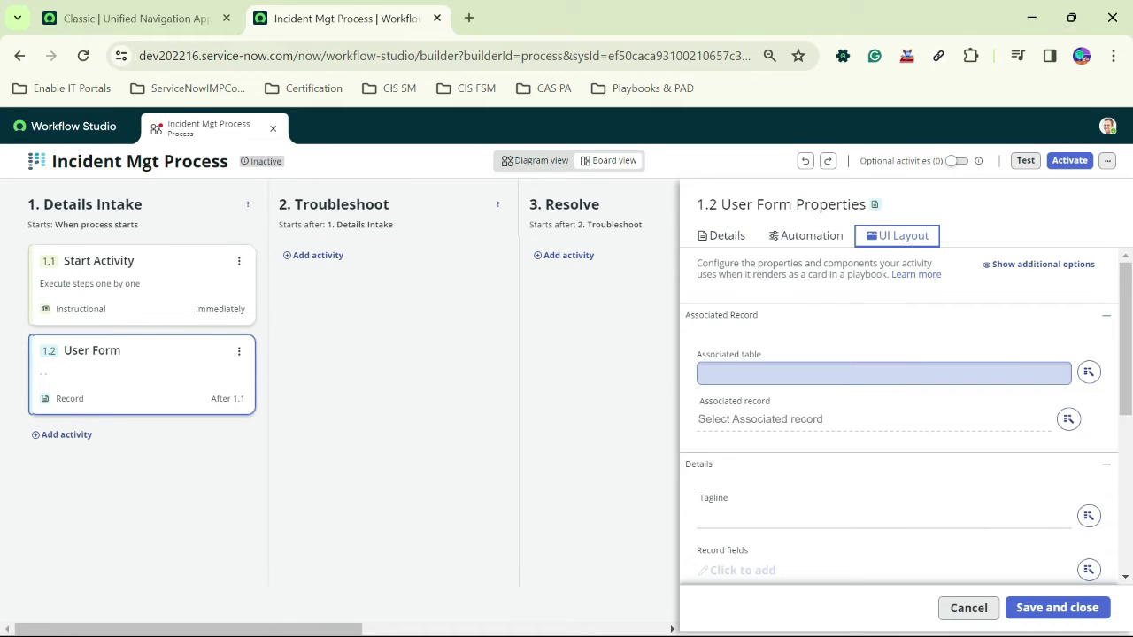
pyautogui.press('Tab')
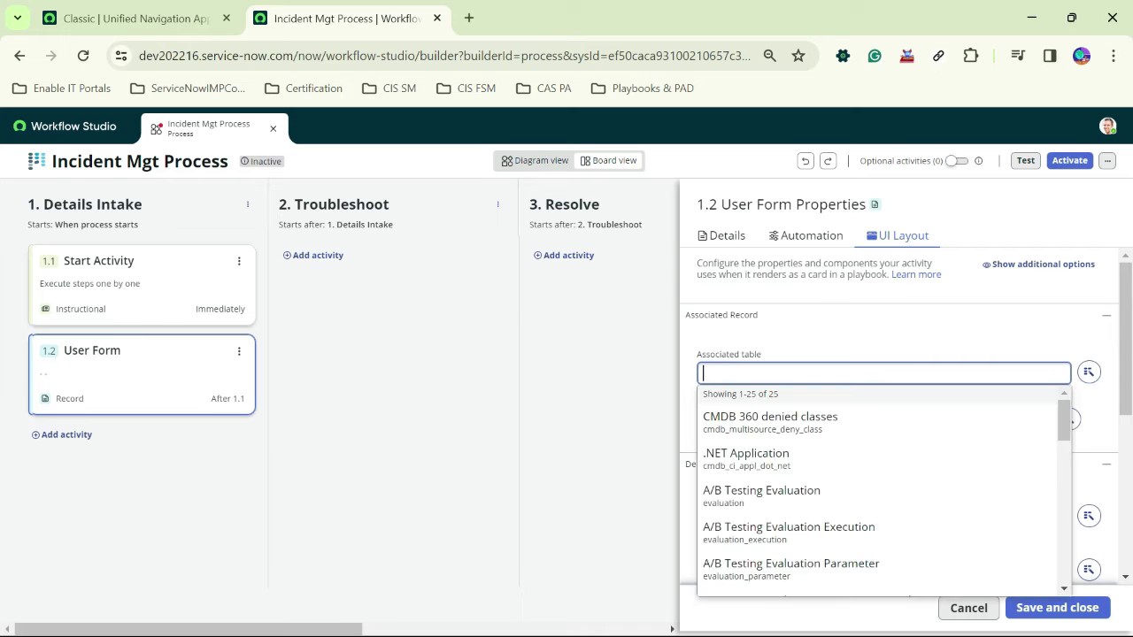
pyautogui.write('inciden')
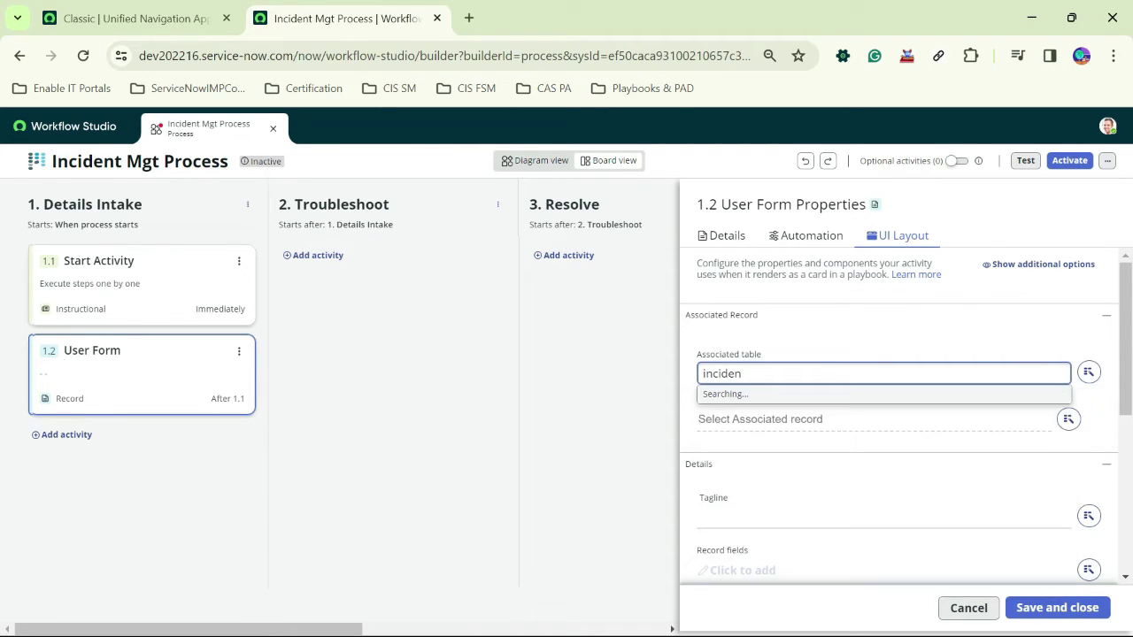
pyautogui.write('t')
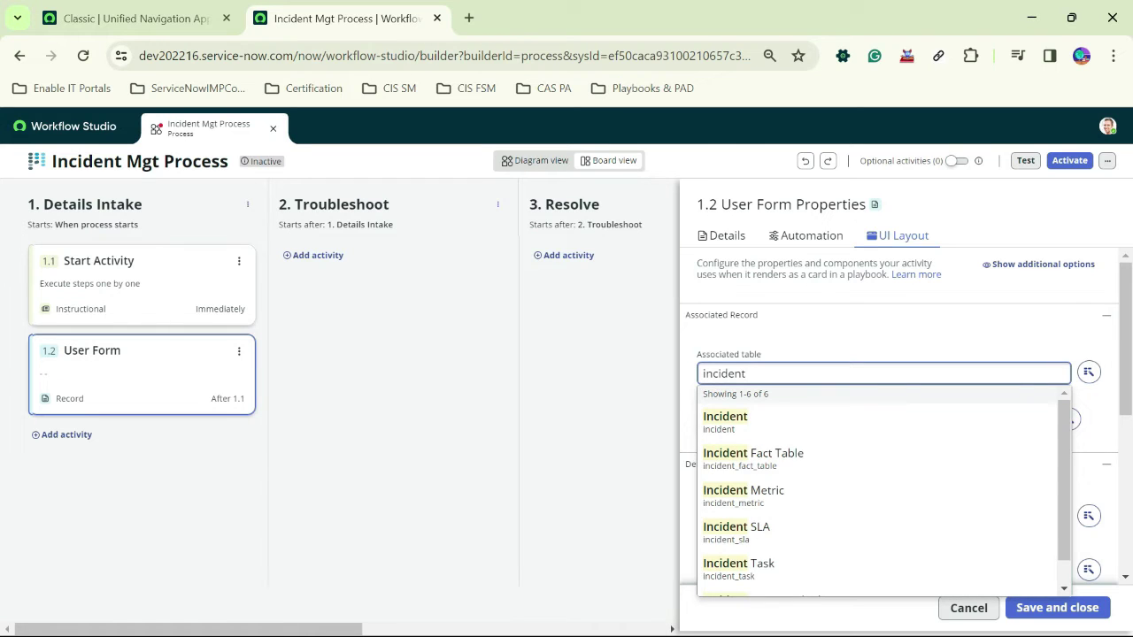
pyautogui.press('Down')
pyautogui.press('Return')
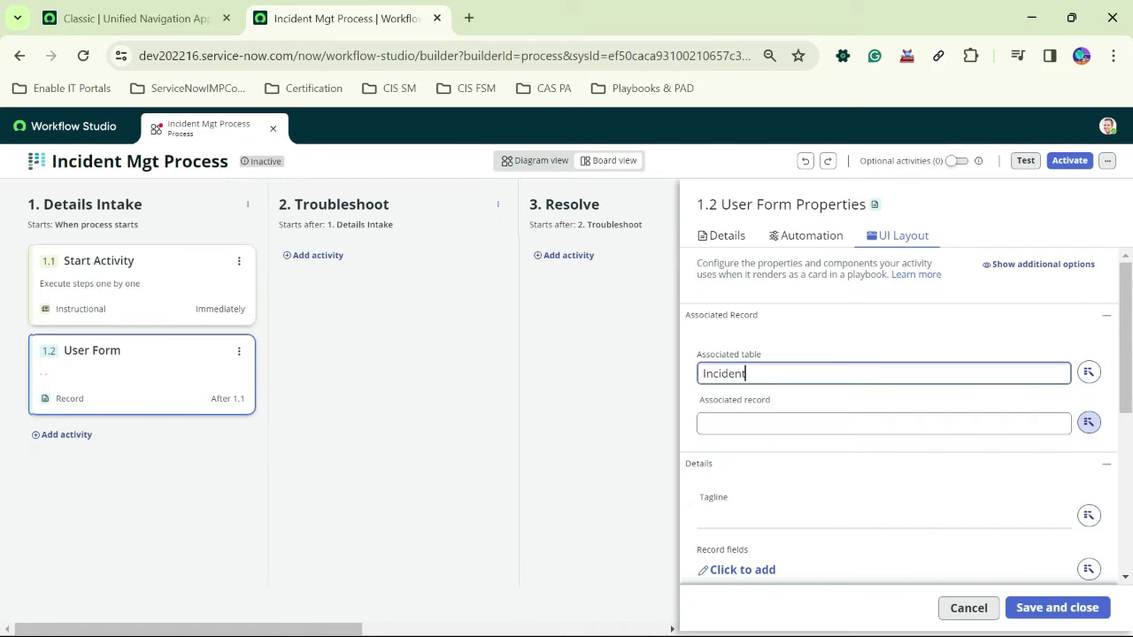
pyautogui.click(1088, 422)
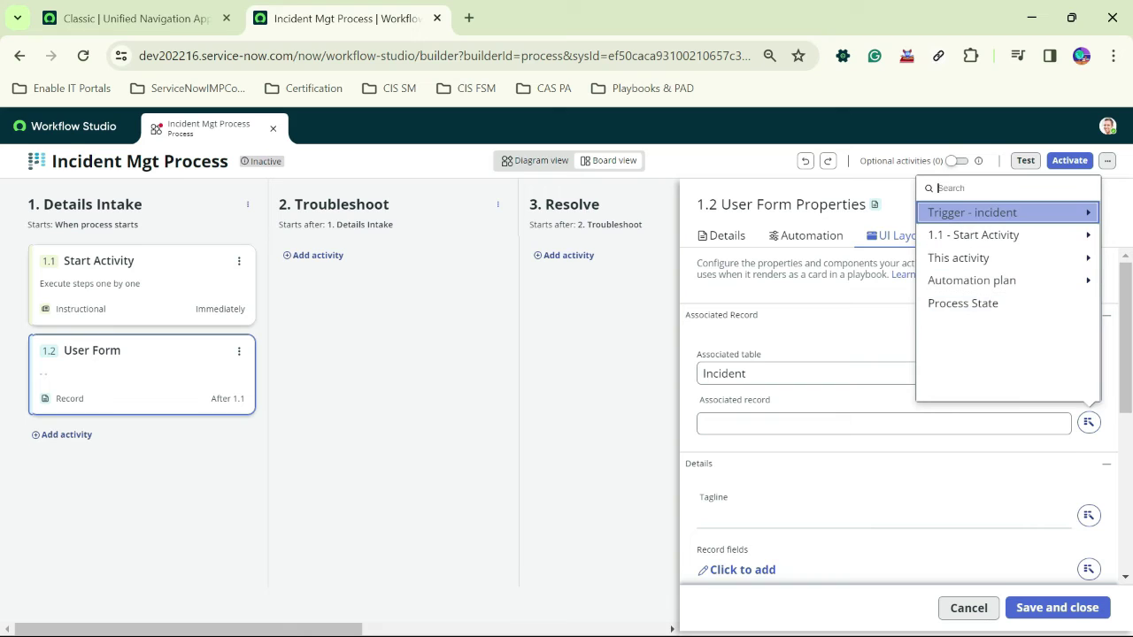
pyautogui.click(1087, 212)
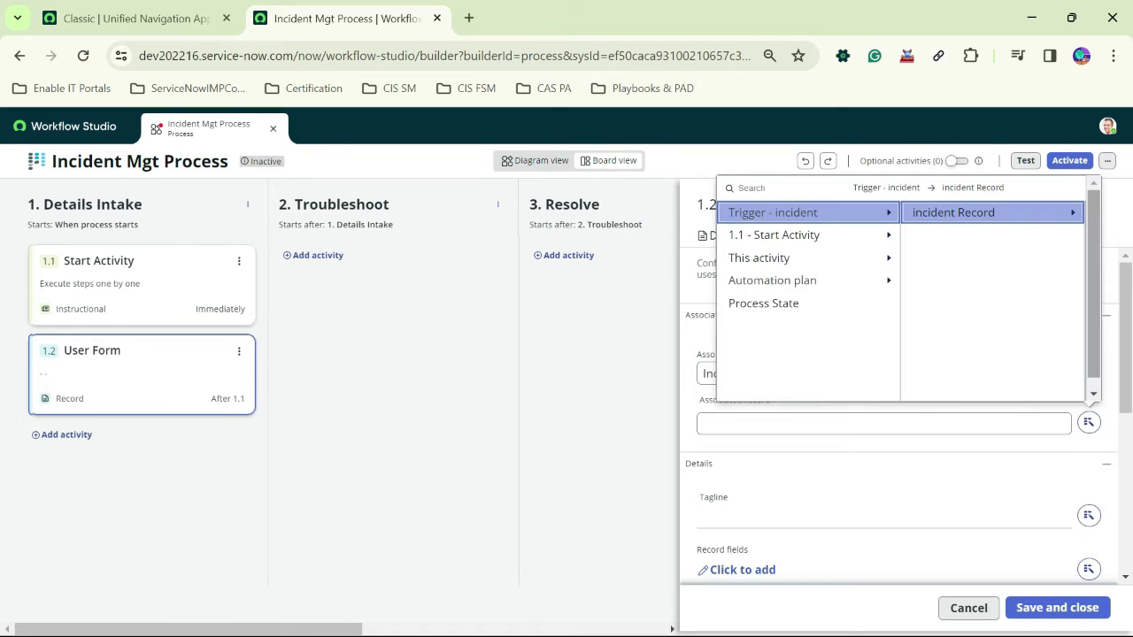
pyautogui.click(986, 212)
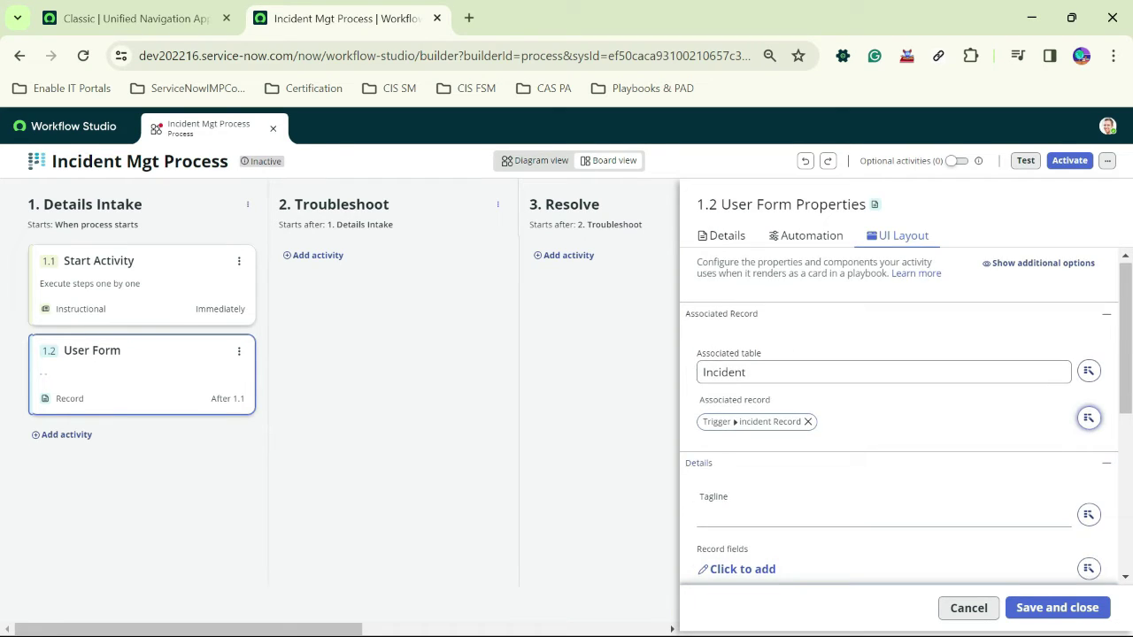
# Select Caller and Configuration item as form fields for the Confirm Details activity.
pyautogui.scroll(-3, 899, 416)
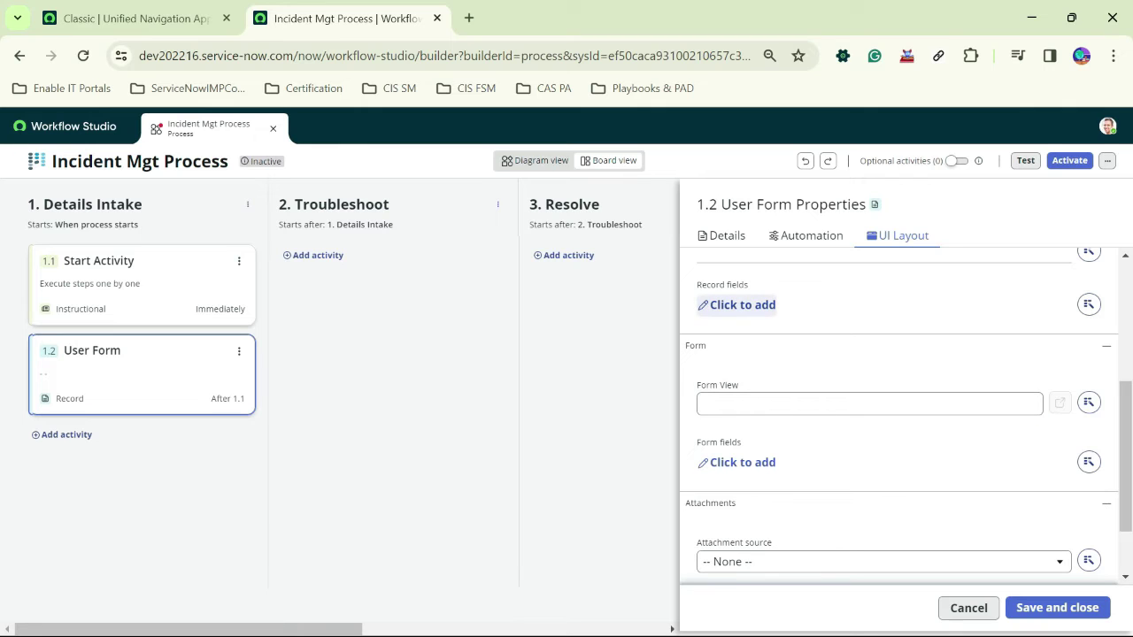
pyautogui.scroll(-2, 899, 416)
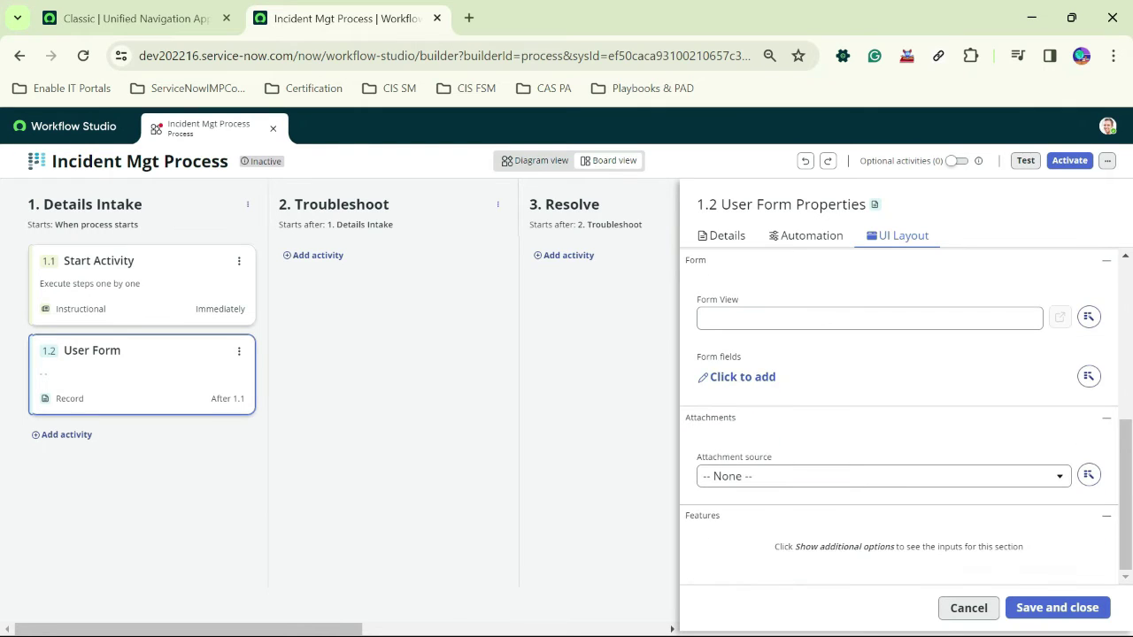
pyautogui.click(737, 377)
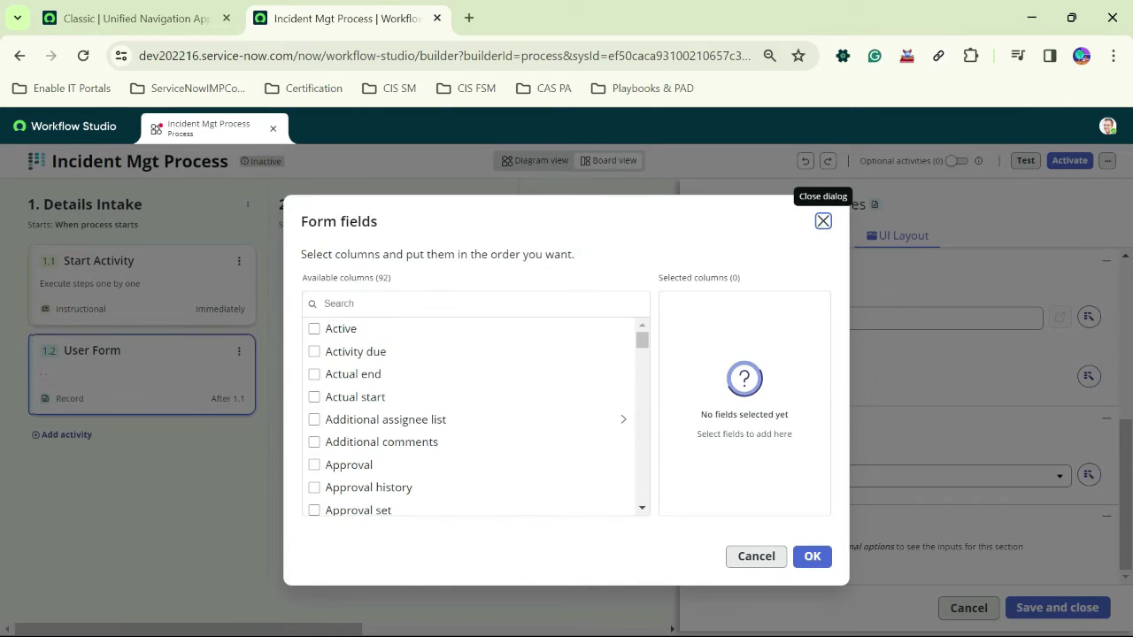
pyautogui.write('call')
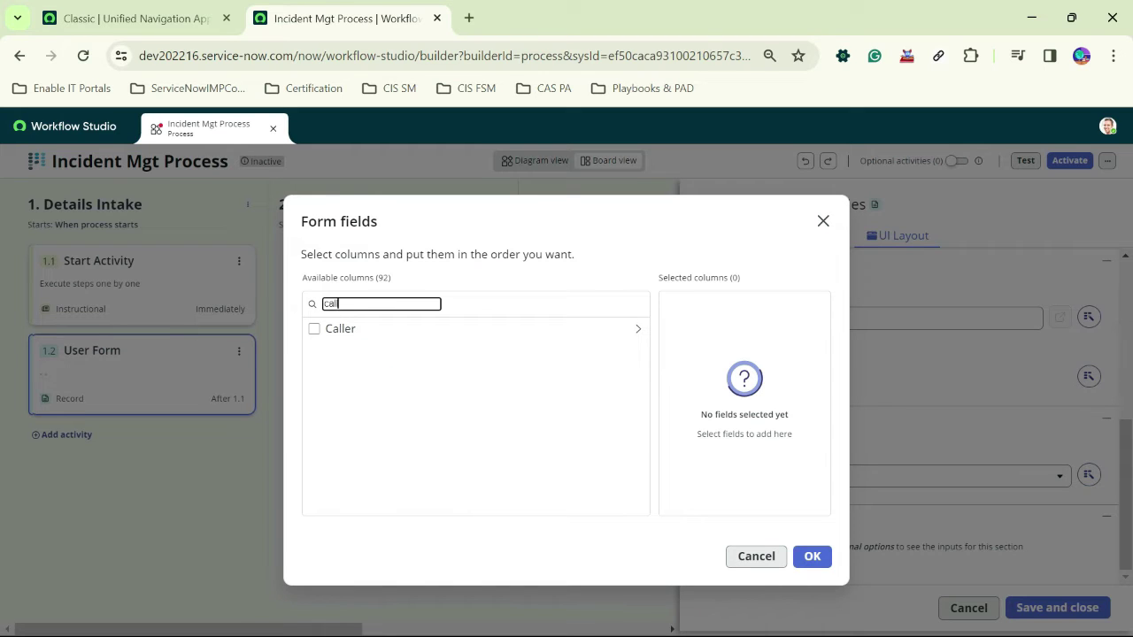
pyautogui.doubleClick(339, 328)
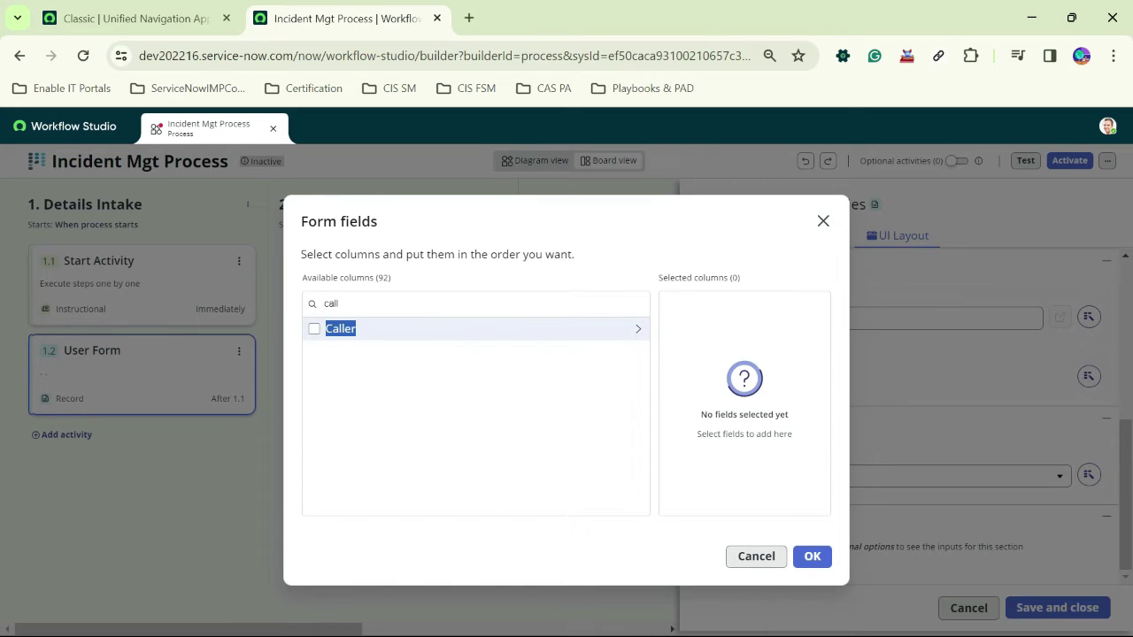
pyautogui.click(314, 329)
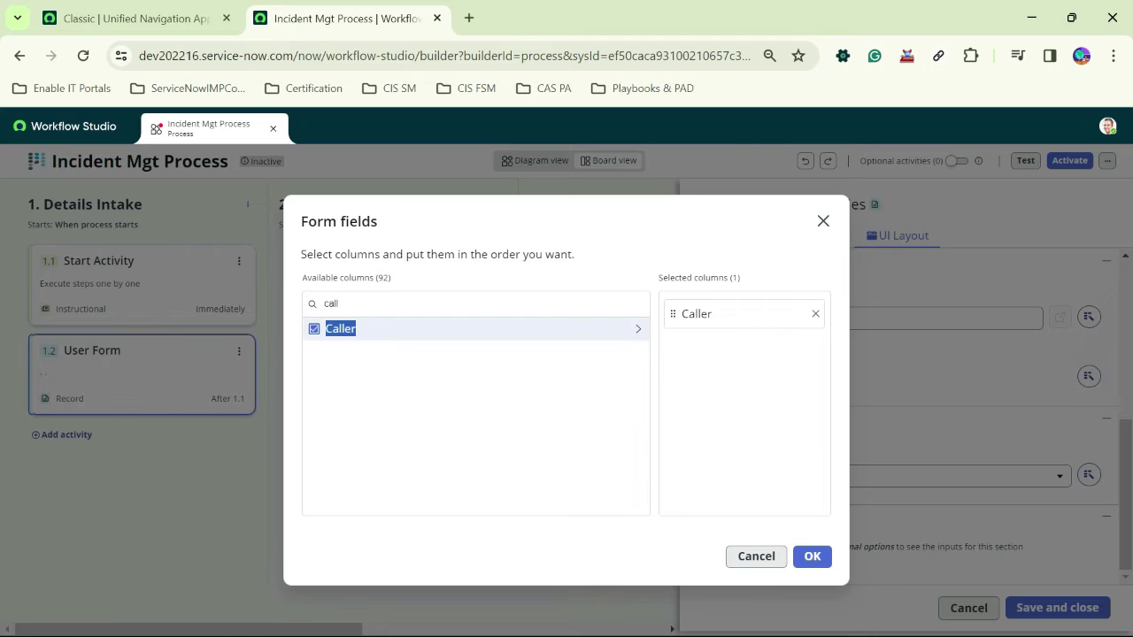
pyautogui.tripleClick(313, 304)
pyautogui.doubleClick(331, 303)
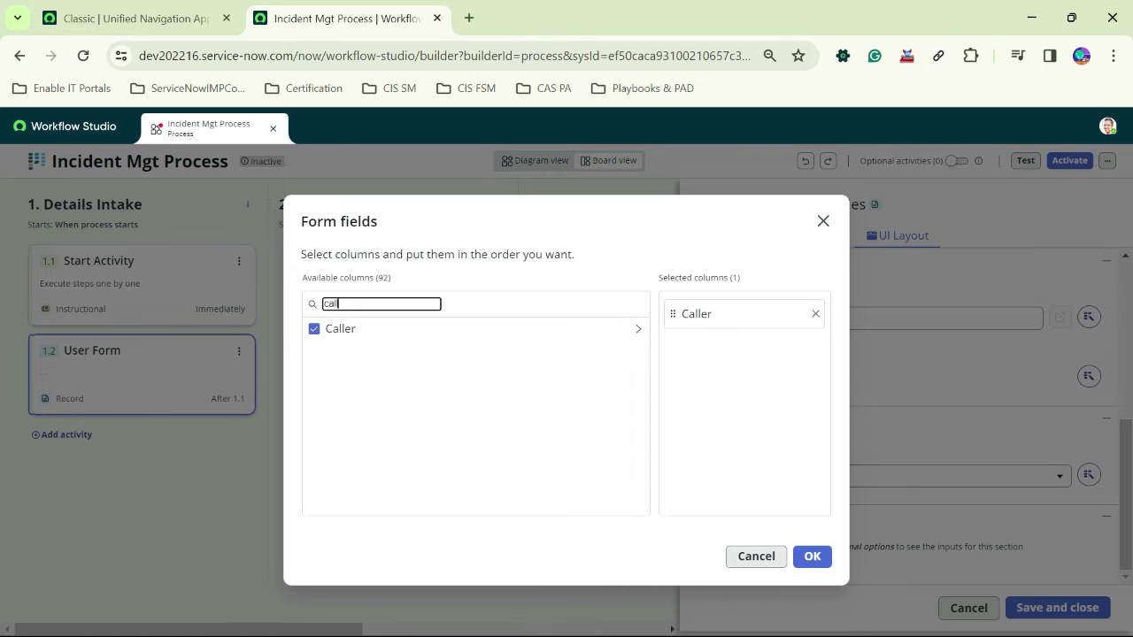
pyautogui.press('BackSpace')
pyautogui.write('conf')
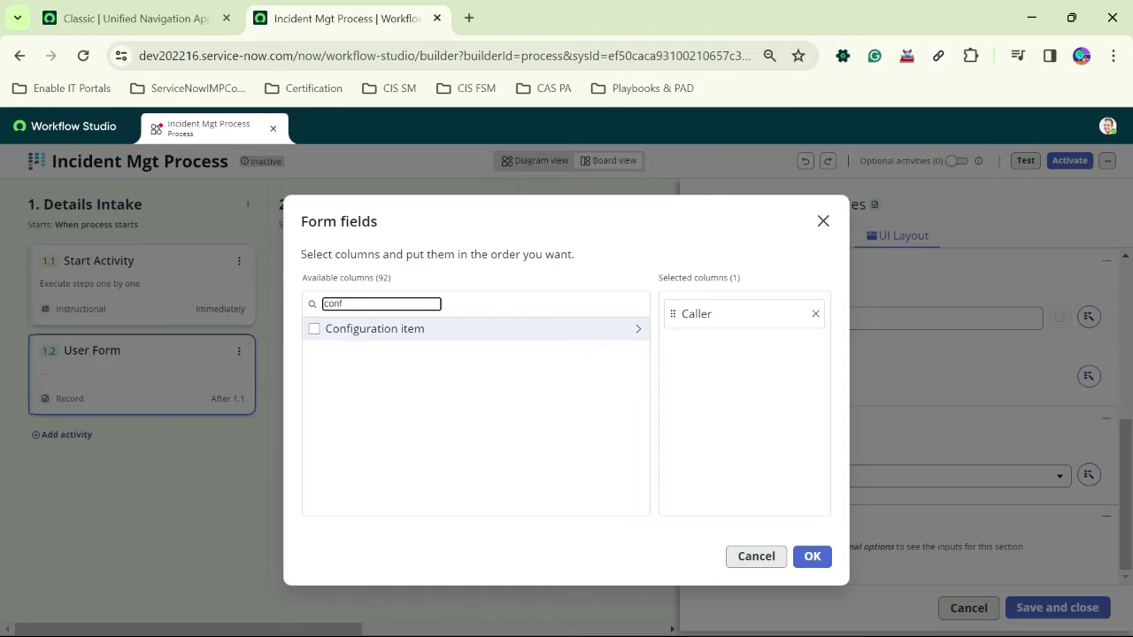
pyautogui.press('Tab')
pyautogui.press('space')
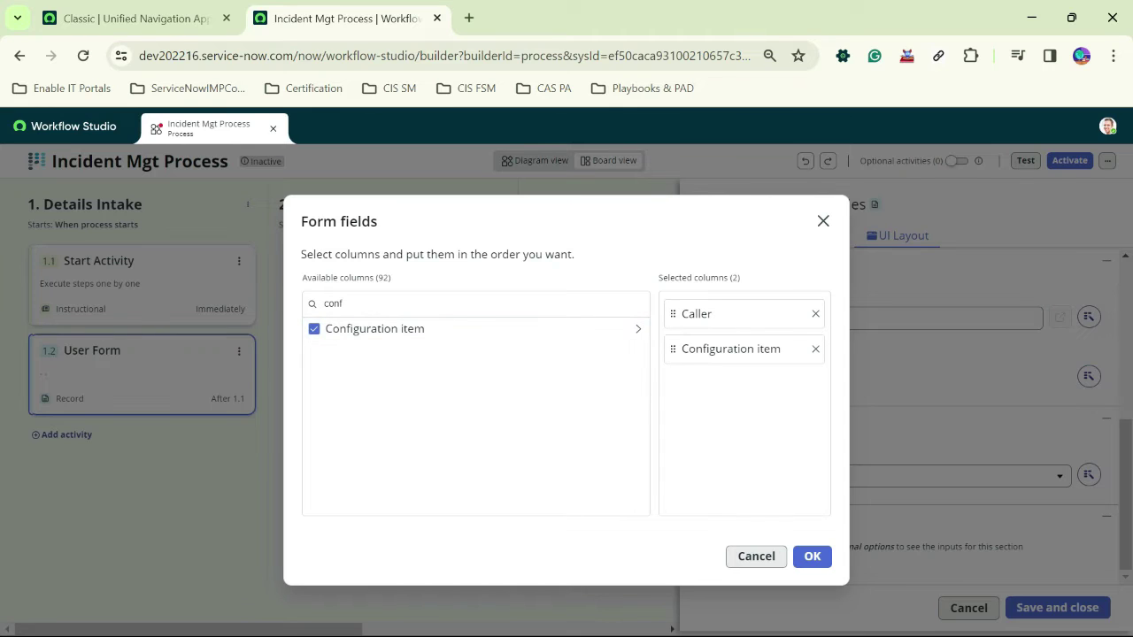
# Add Short description and Description to the form fields, and save the Confirm Details activity.
pyautogui.hotkey('shift', 'Tab')
pyautogui.write('short')
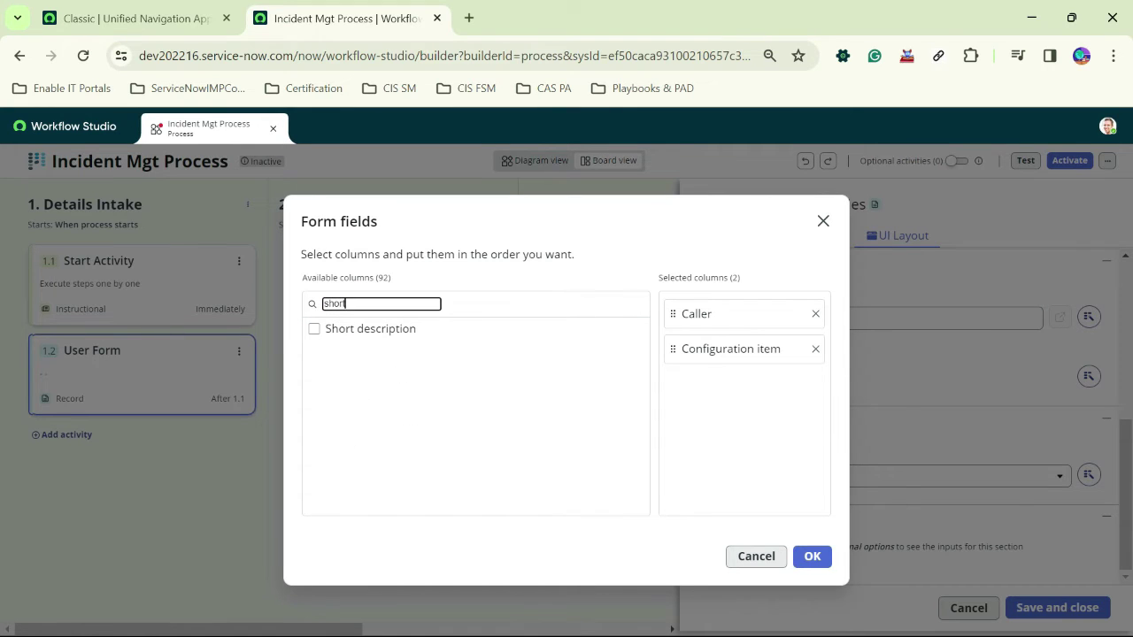
pyautogui.press('Tab')
pyautogui.press('space')
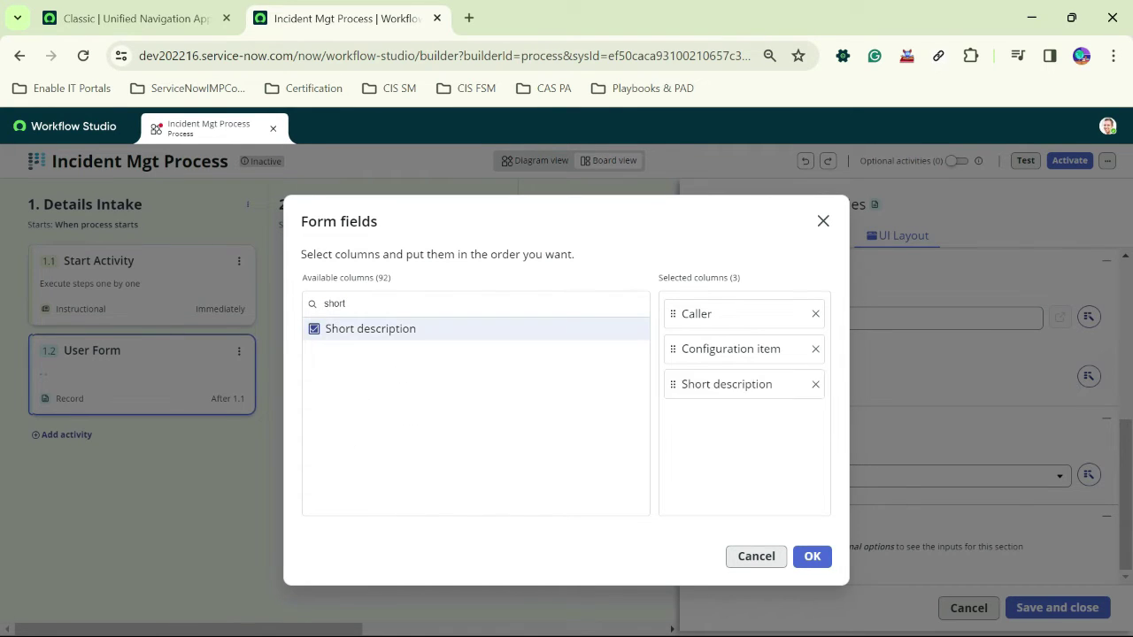
pyautogui.hotkey('shift', 'Tab')
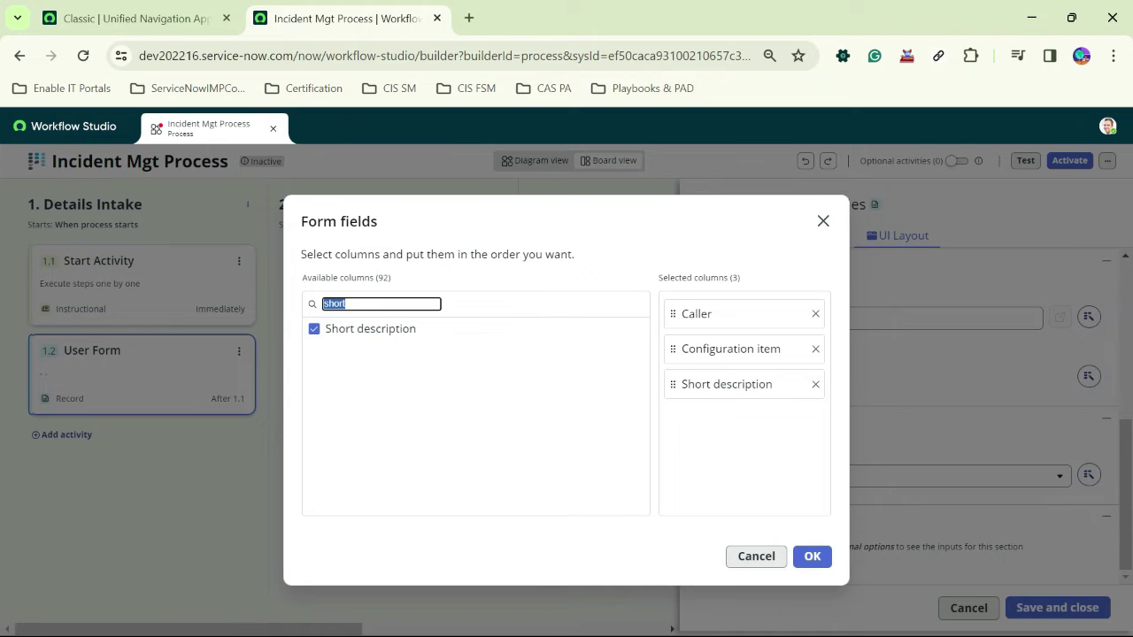
pyautogui.write('des')
pyautogui.click(314, 329)
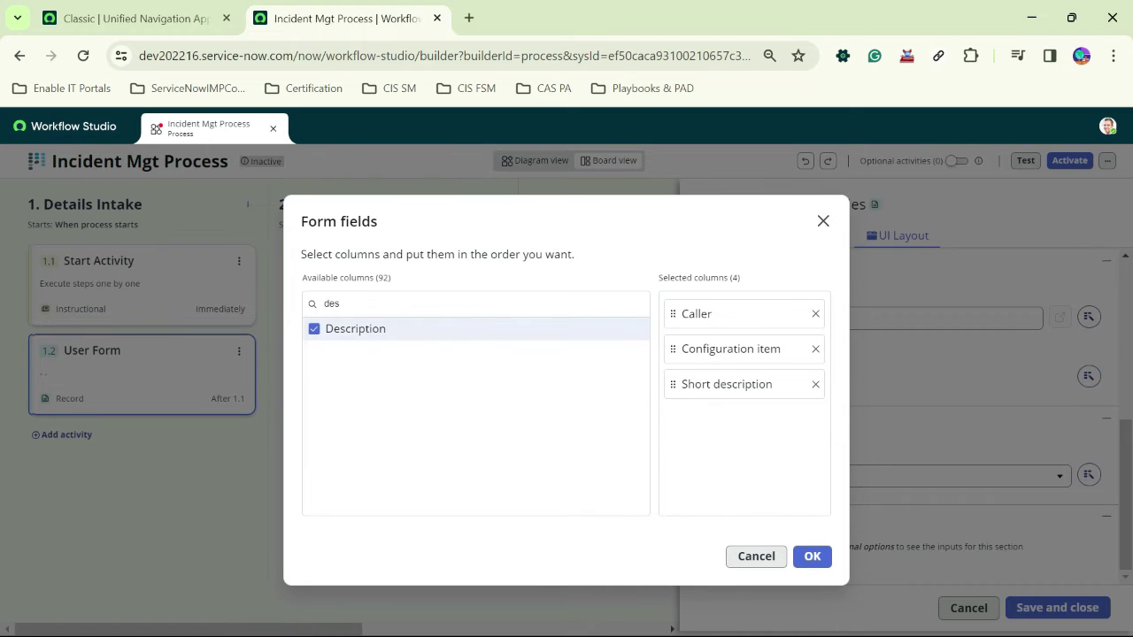
pyautogui.click(811, 556)
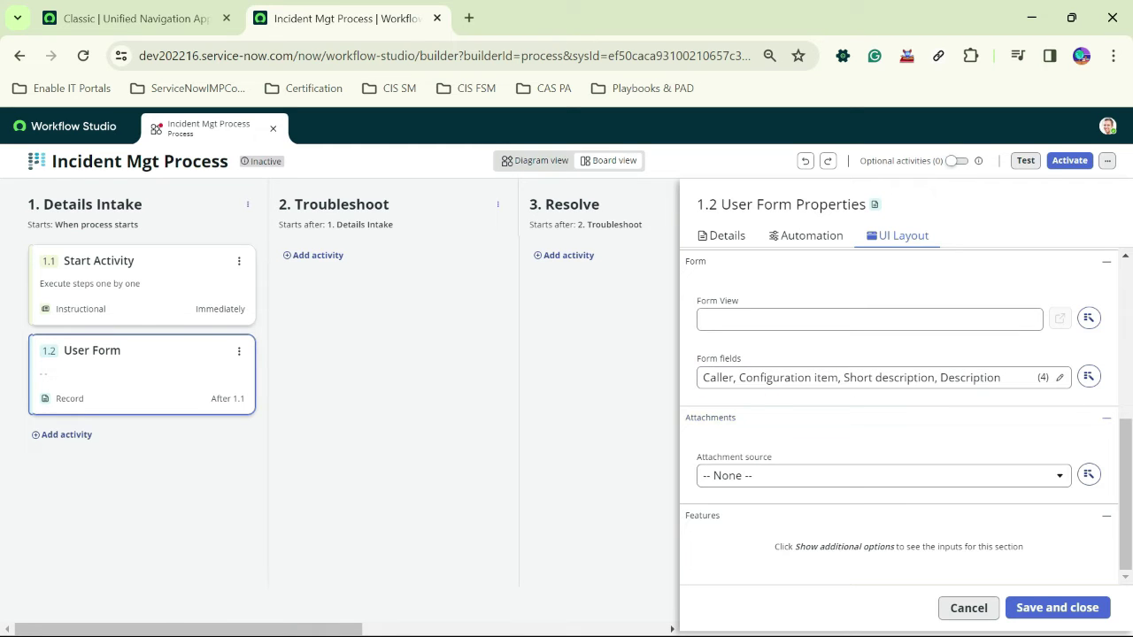
pyautogui.click(1057, 607)
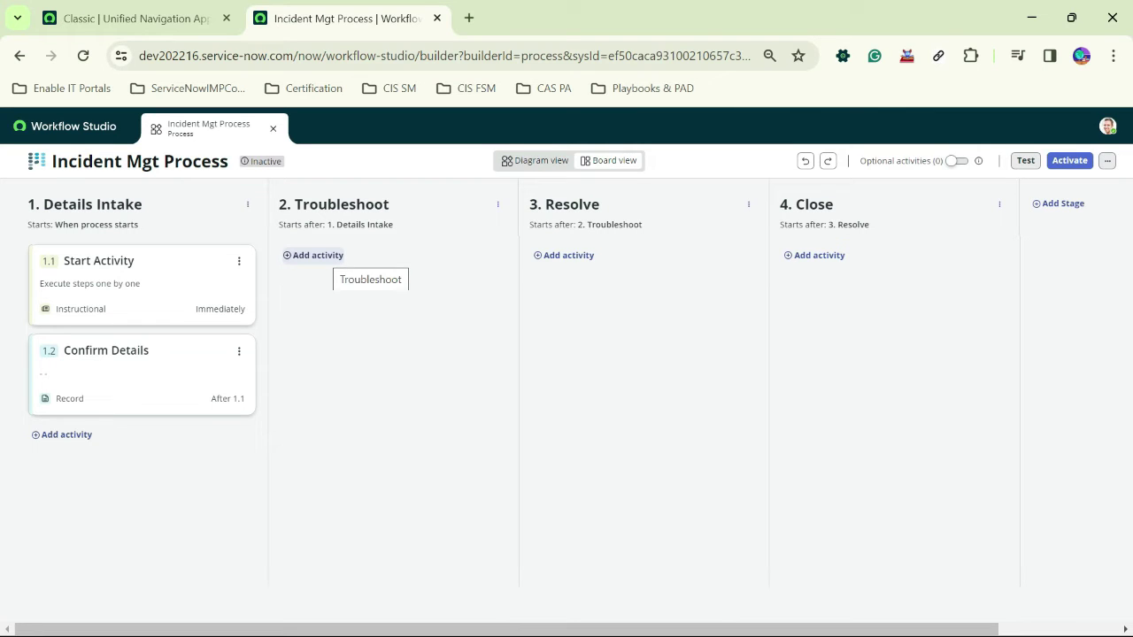
# Add a User Form activity to the Troubleshoot stage and label it "Determine Priority".
pyautogui.click(312, 255)
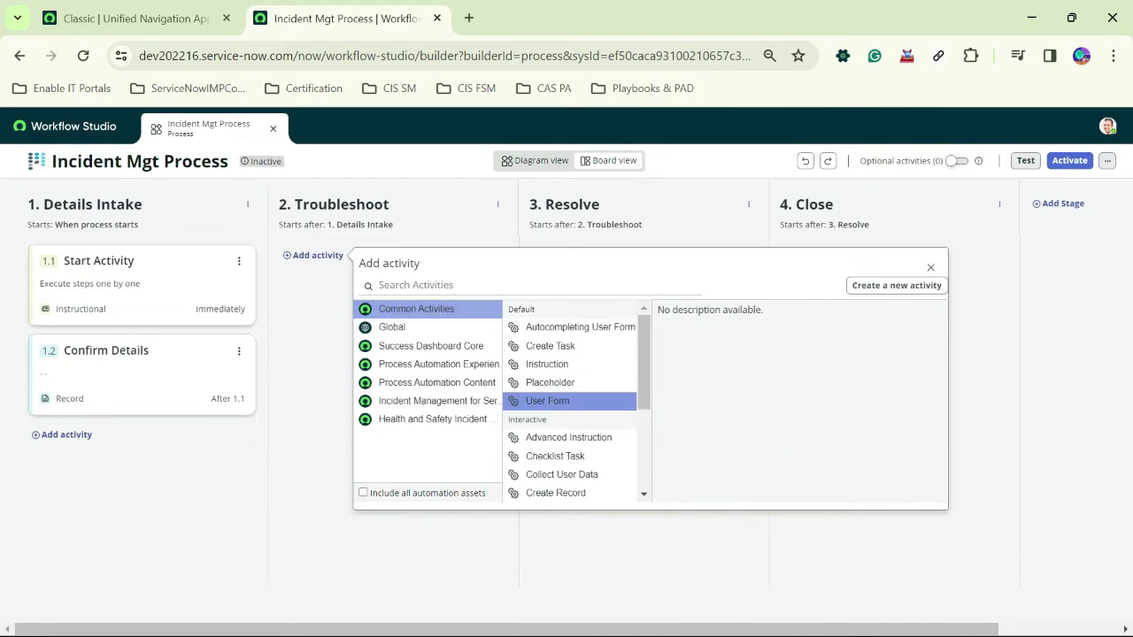
pyautogui.click(547, 401)
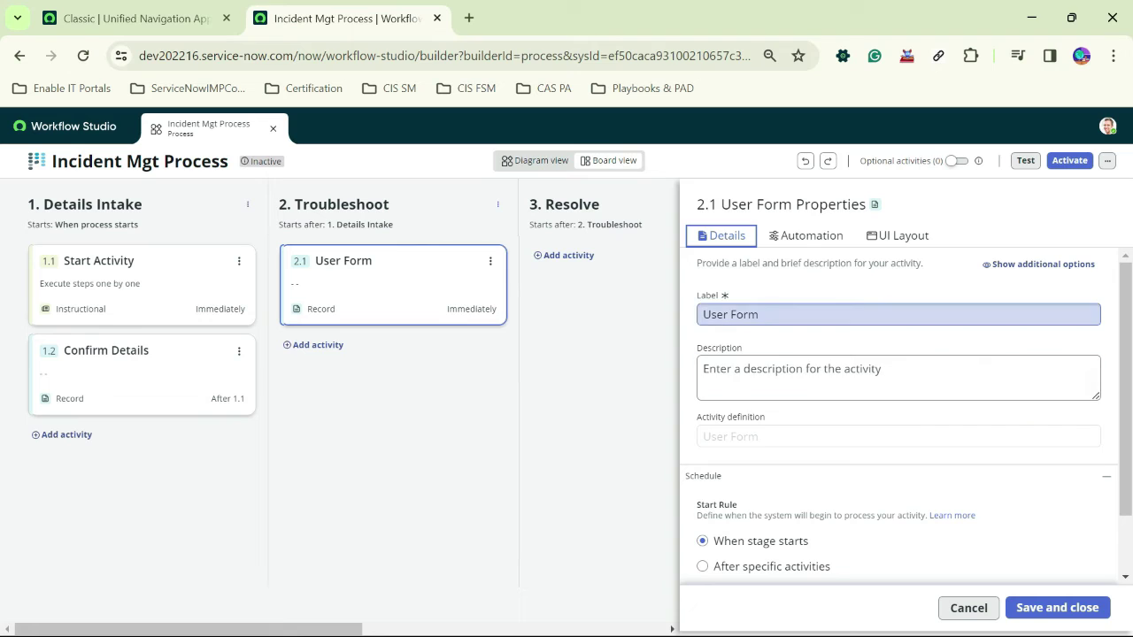
pyautogui.click(758, 314)
pyautogui.hotkey('ctrl', 'a')
pyautogui.write('Determe')
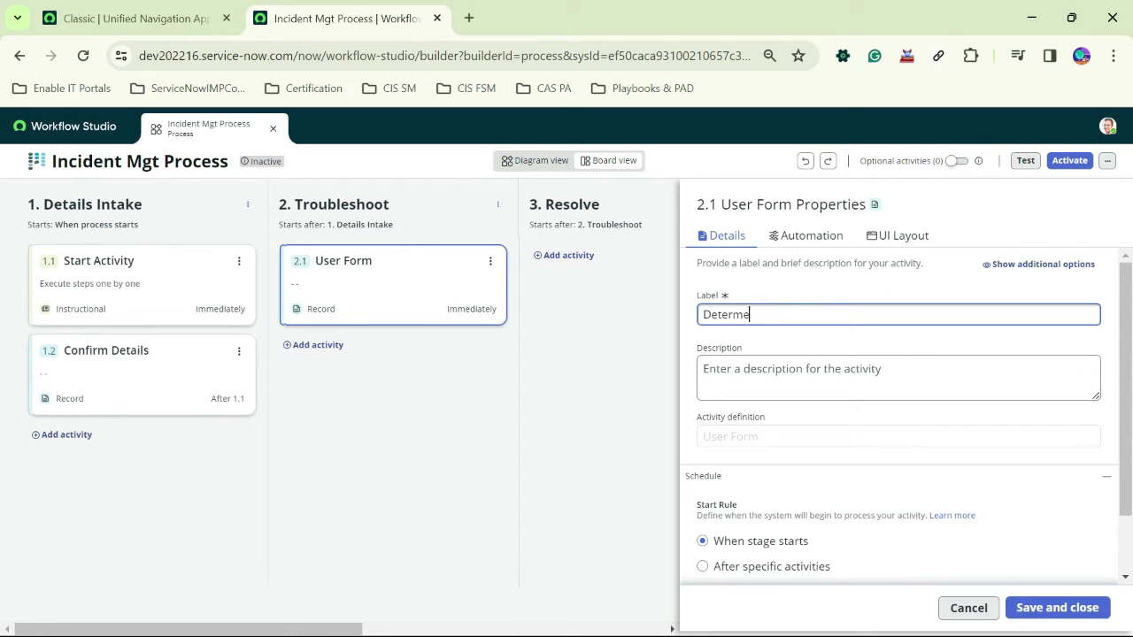
pyautogui.press('BackSpace')
pyautogui.write('ine Priority')
# Set Incident as the associated table in the UI layout of the Determine Priority activity.
pyautogui.click(897, 235)
pyautogui.click(882, 373)
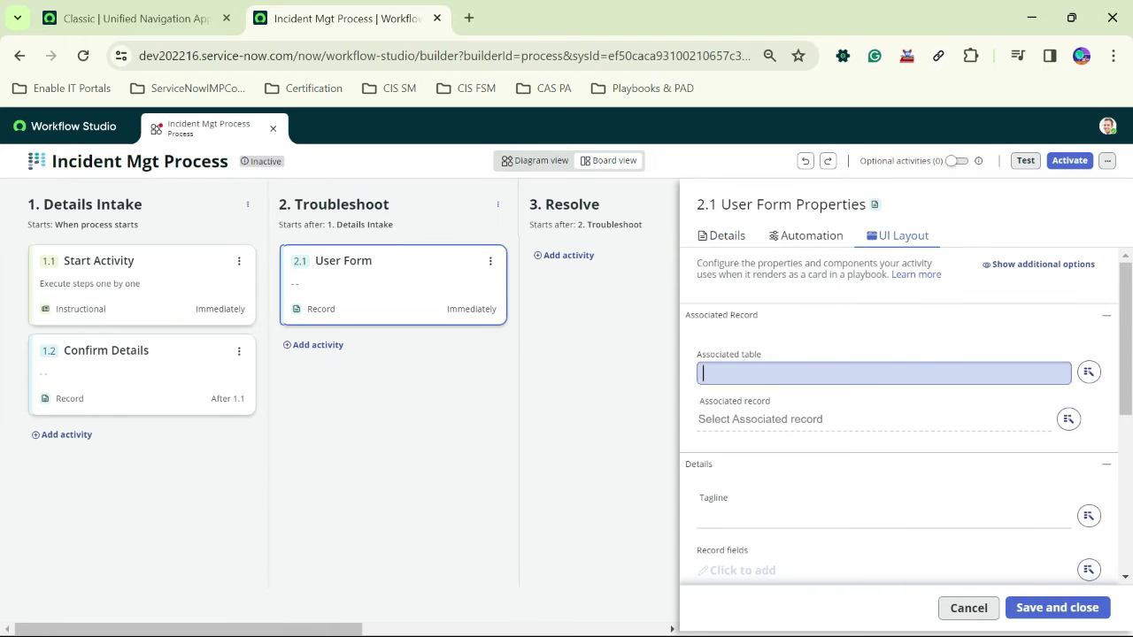
pyautogui.write('i')
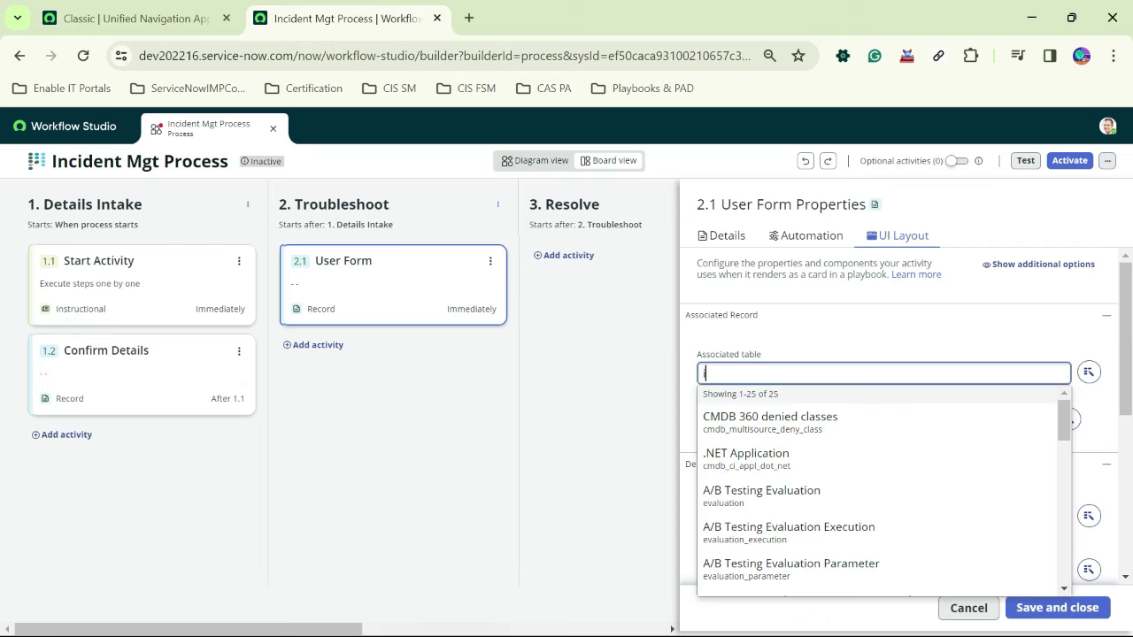
pyautogui.write('ncident')
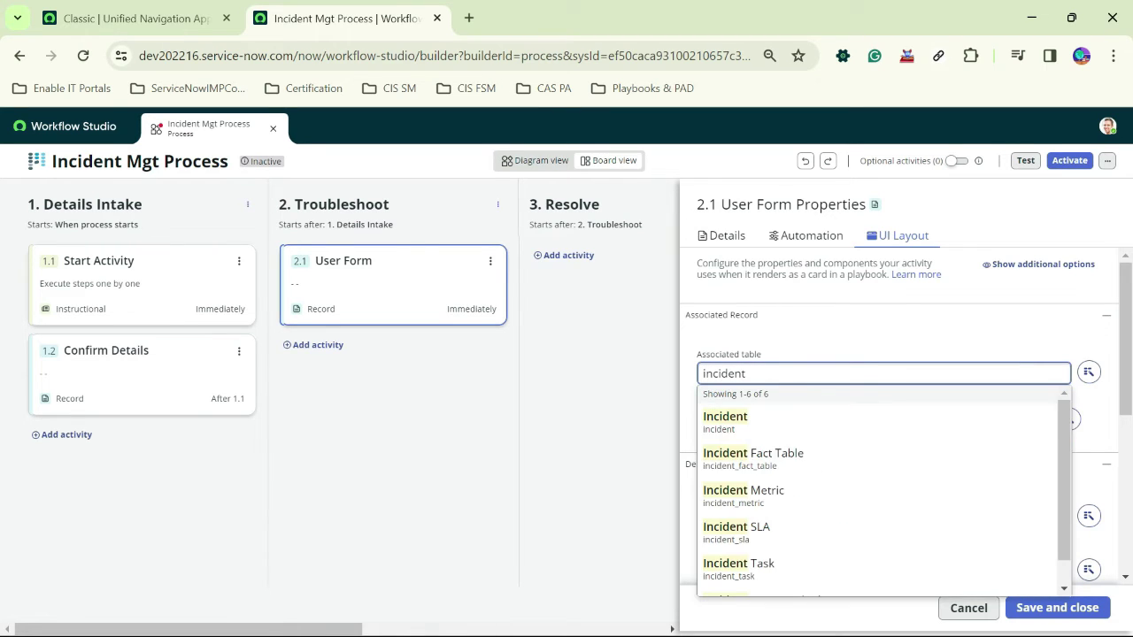
pyautogui.press('Down')
pyautogui.press('Return')
# Set the Determine Priority activity's associated record to the incident Record from the trigger.
pyautogui.scroll(-3, 898, 416)
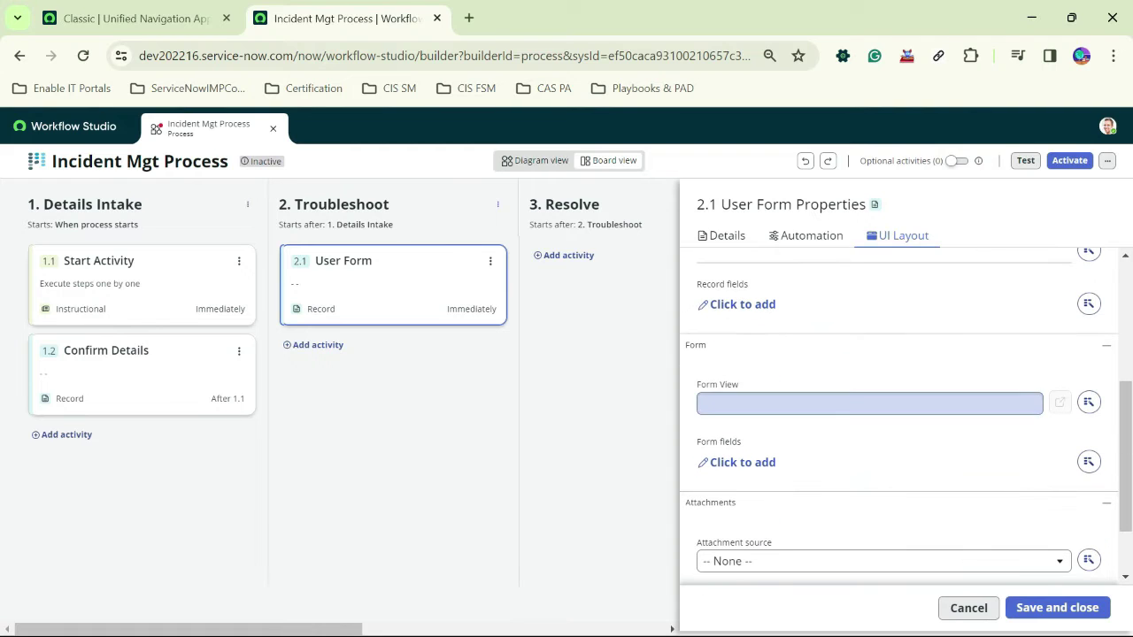
pyautogui.scroll(-1, 898, 416)
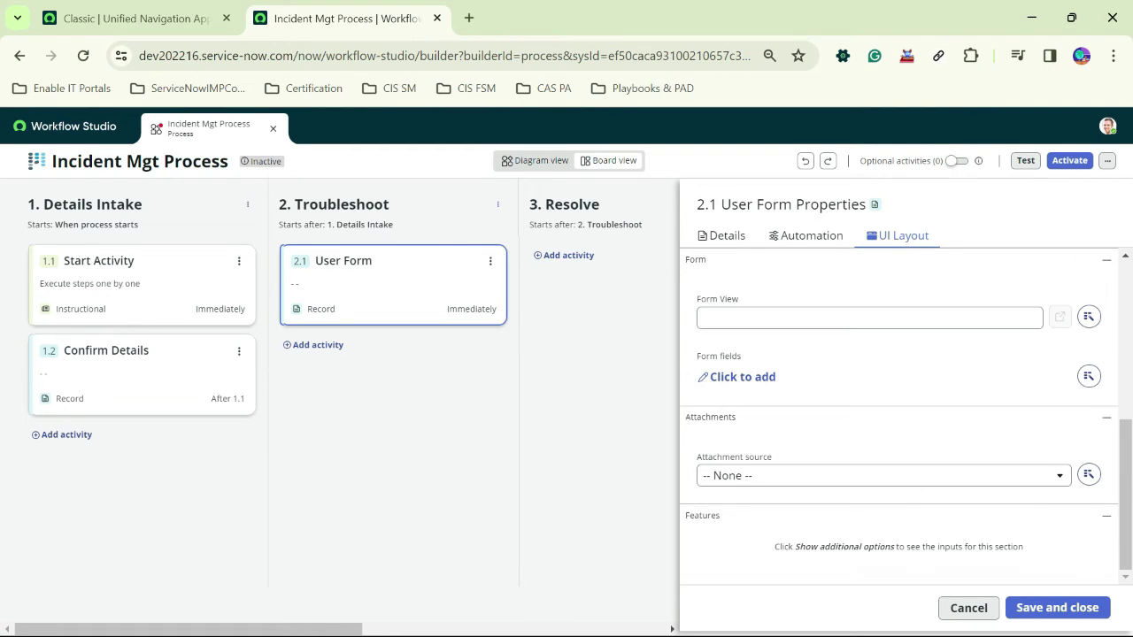
pyautogui.scroll(4, 898, 416)
pyautogui.scroll(-1, 899, 416)
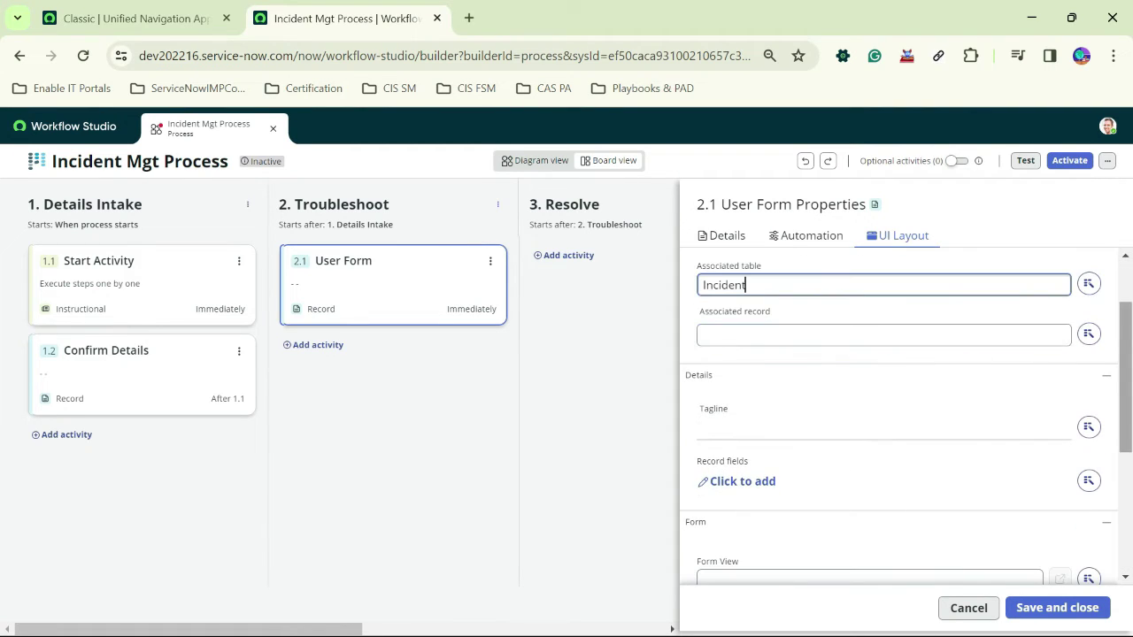
pyautogui.click(1088, 334)
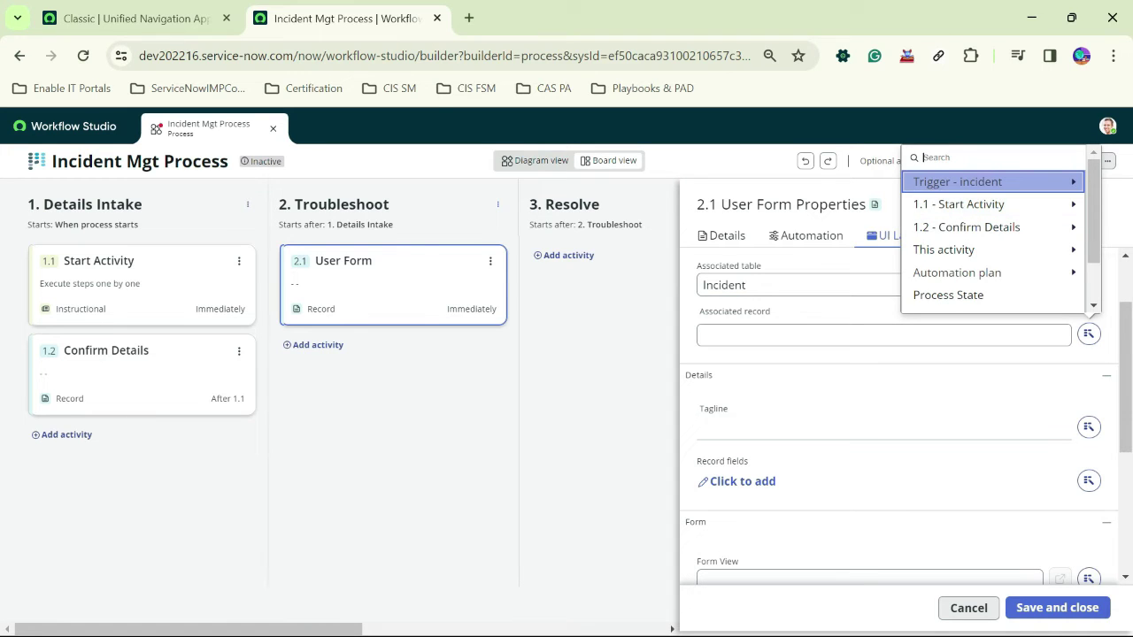
pyautogui.click(956, 181)
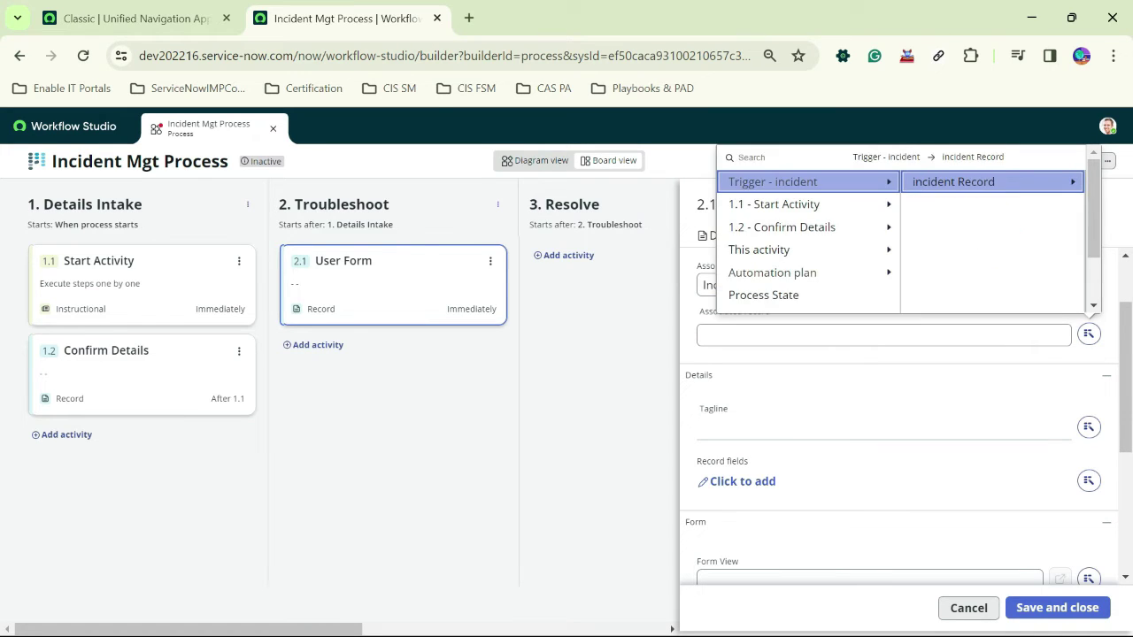
pyautogui.click(964, 181)
# Select Impact as a form field for the Determine Priority activity.
pyautogui.scroll(-3, 899, 416)
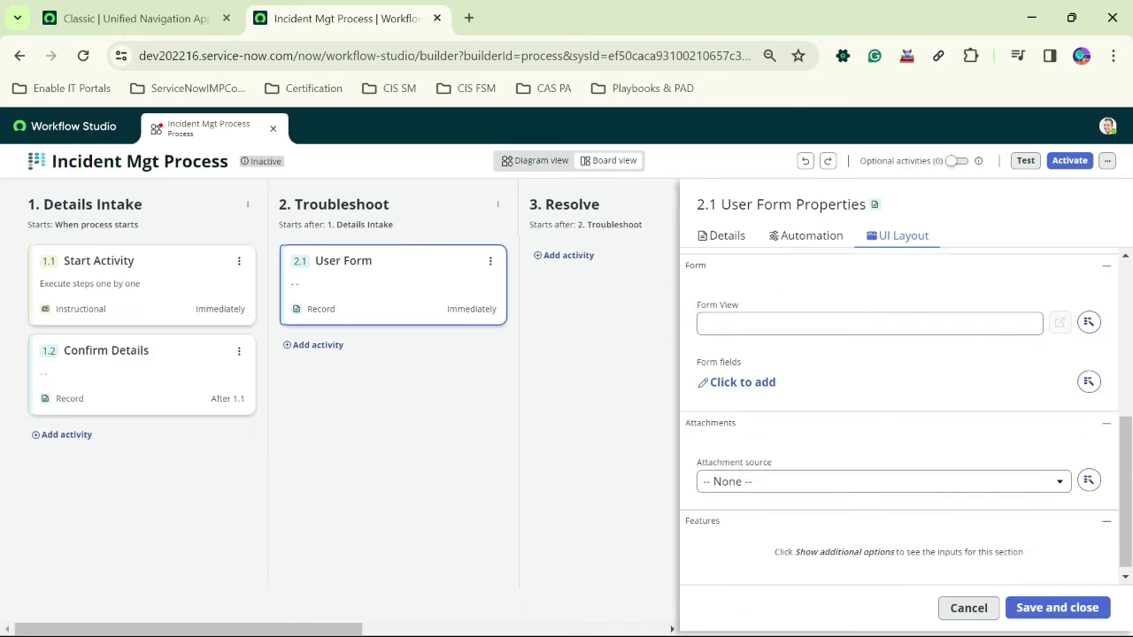
pyautogui.scroll(3, 898, 416)
pyautogui.scroll(-2, 898, 416)
pyautogui.scroll(-1, 885, 407)
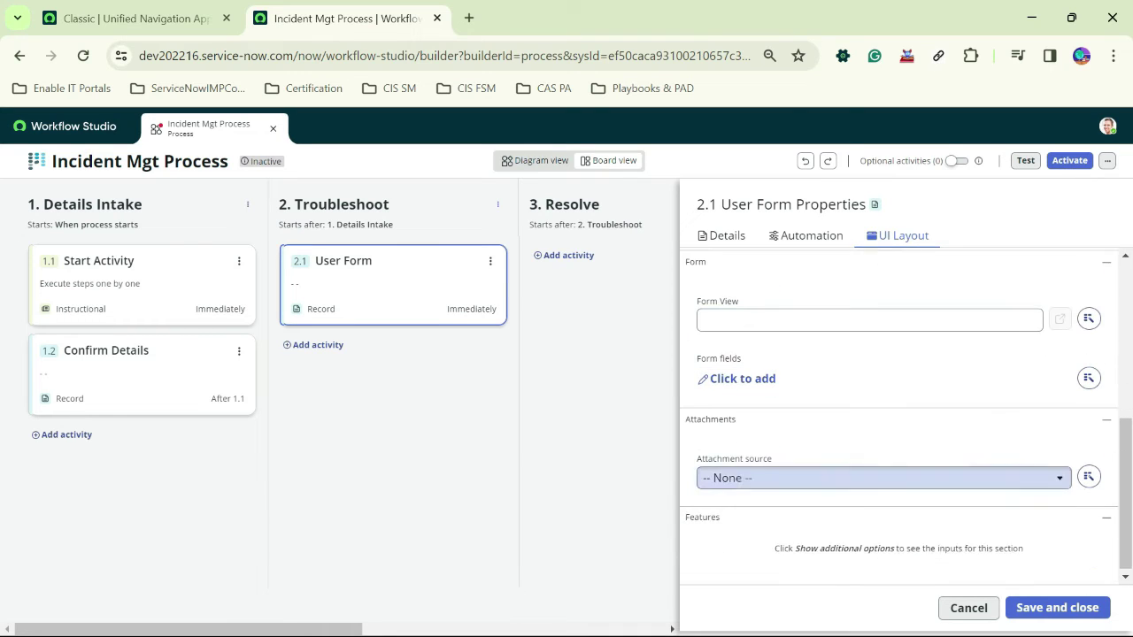
pyautogui.click(742, 378)
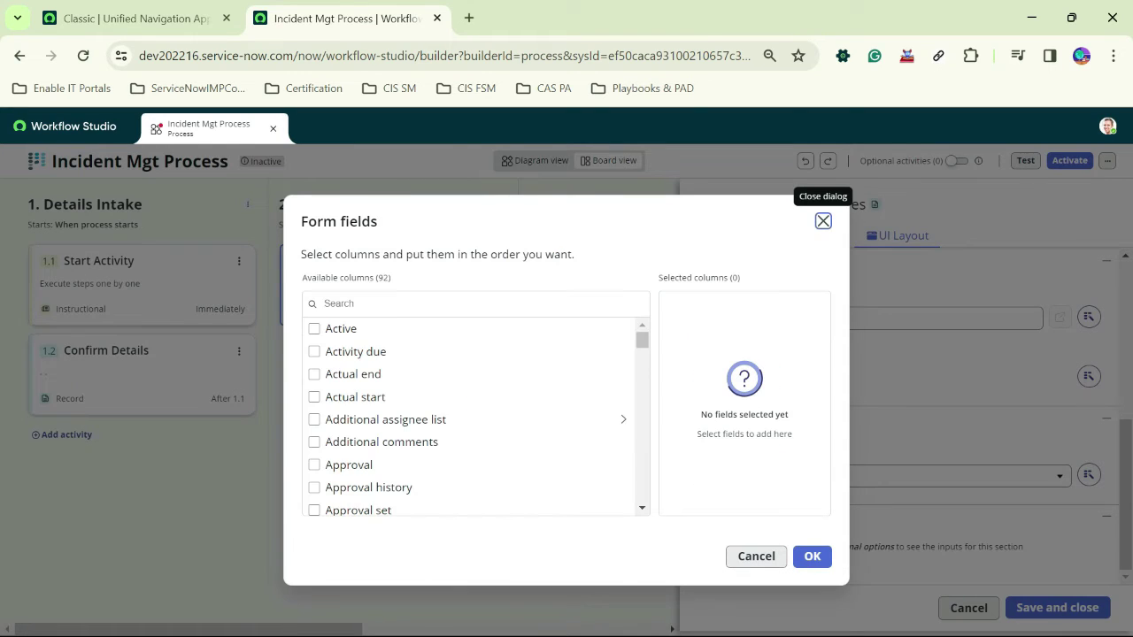
pyautogui.click(823, 221)
pyautogui.scroll(1, 899, 416)
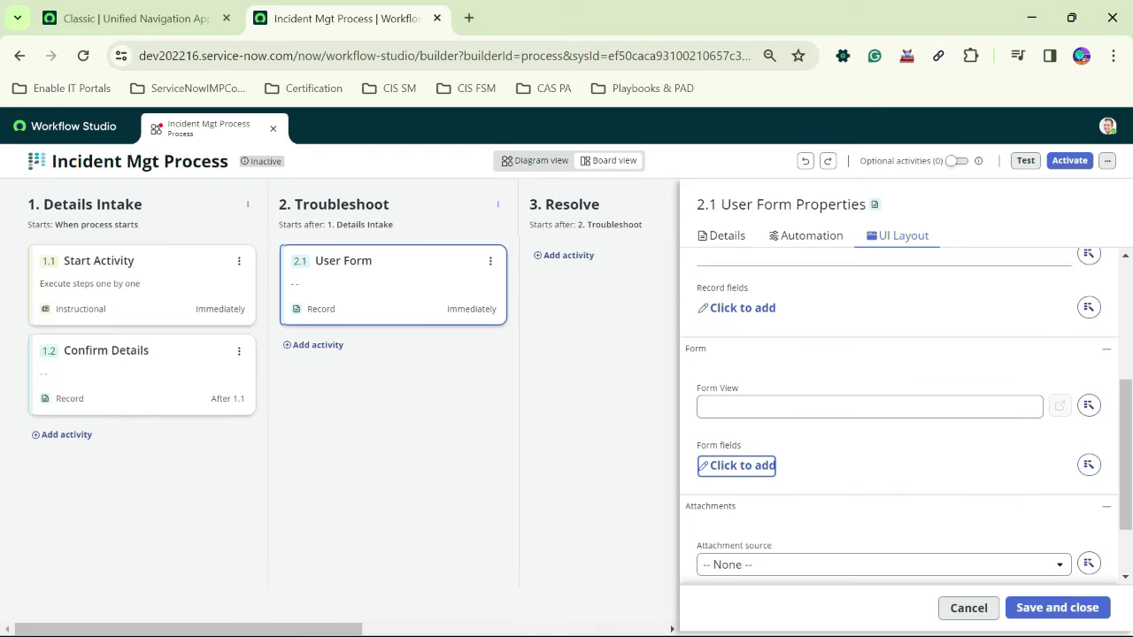
pyautogui.scroll(-1, 885, 407)
pyautogui.click(743, 378)
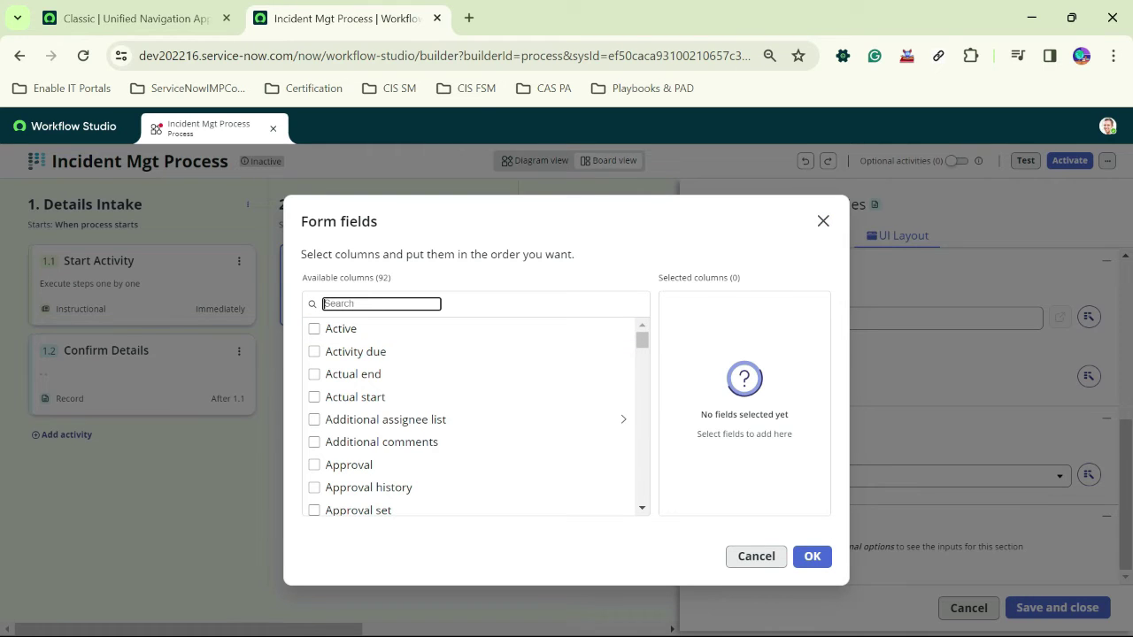
pyautogui.write('imp')
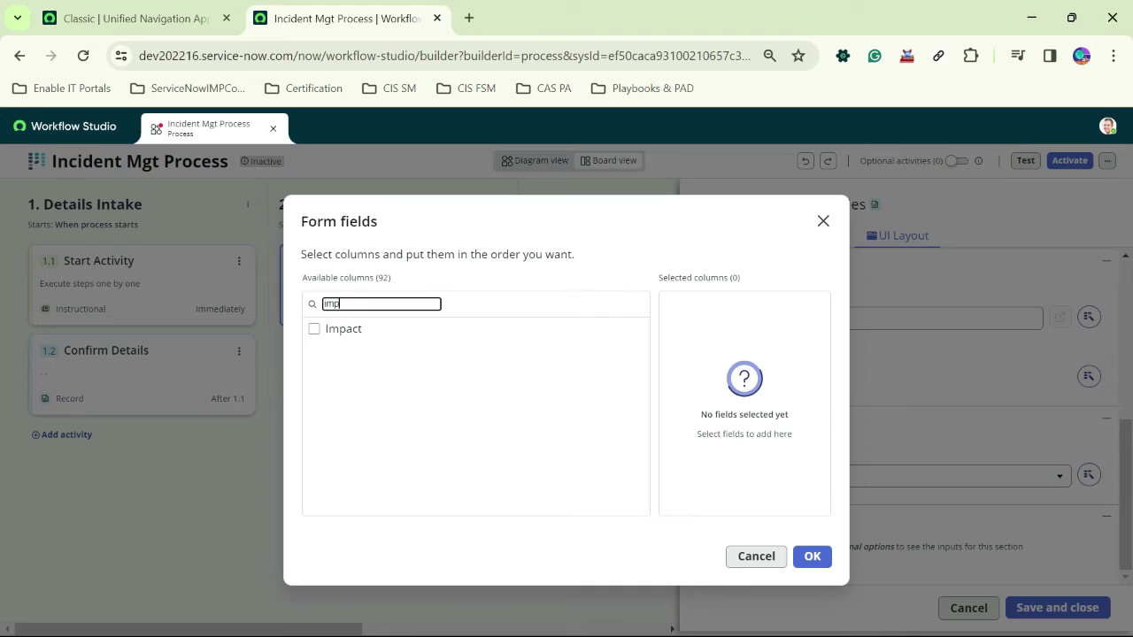
pyautogui.click(313, 328)
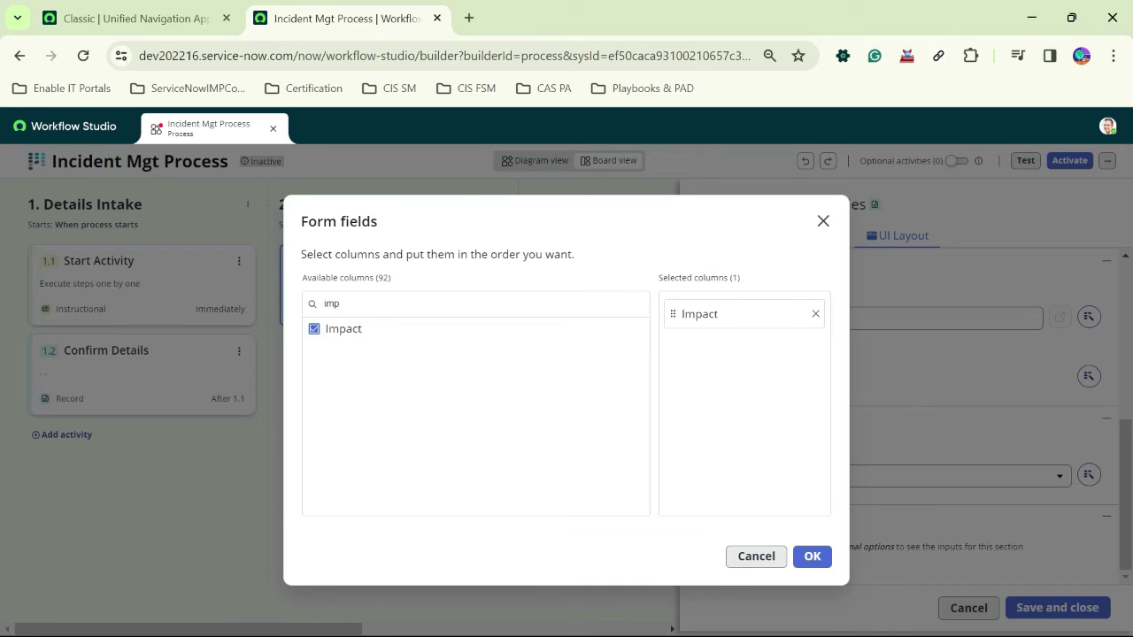
# Add Urgency to the form fields, and save the Determine Priority activity.
pyautogui.click(381, 304)
pyautogui.hotkey('ctrl', 'a')
pyautogui.press('BackSpace')
pyautogui.write('urge')
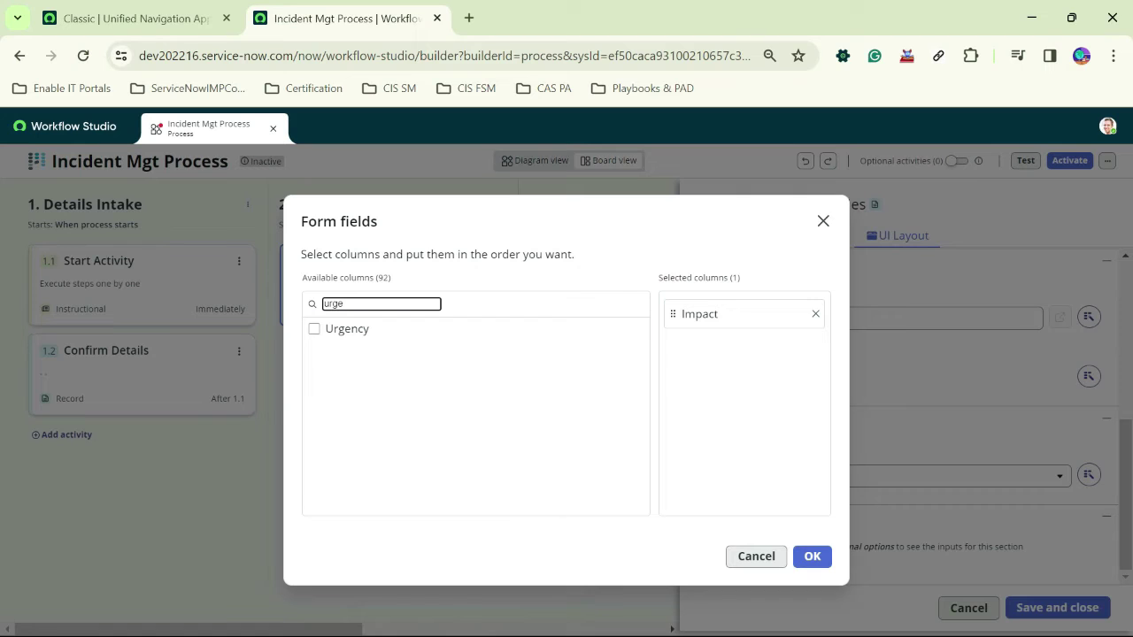
pyautogui.click(314, 328)
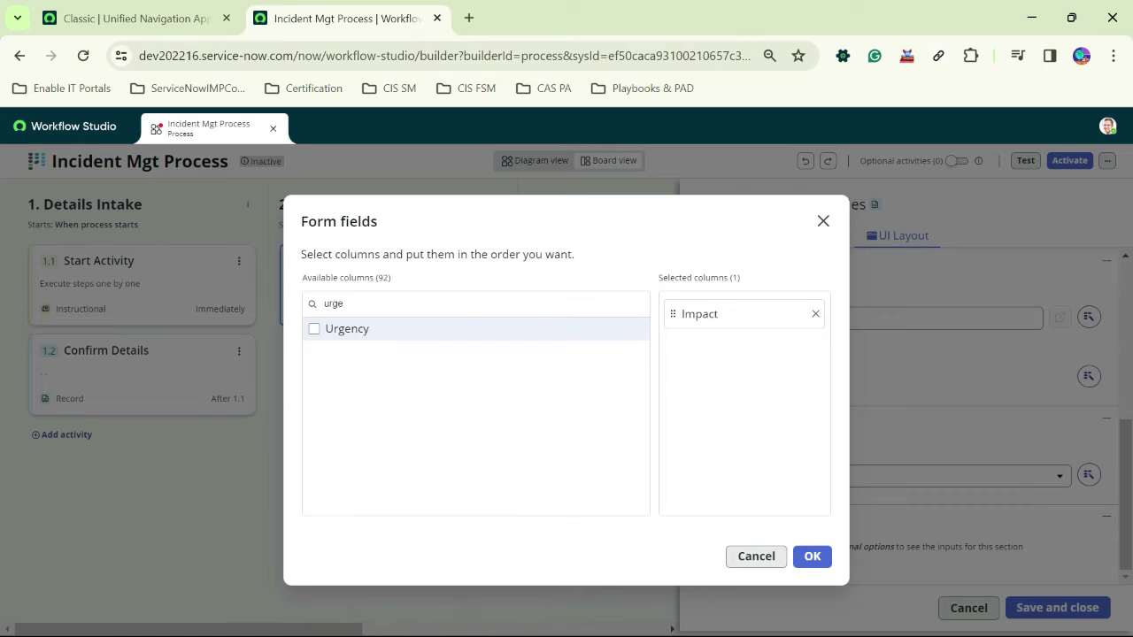
pyautogui.click(811, 556)
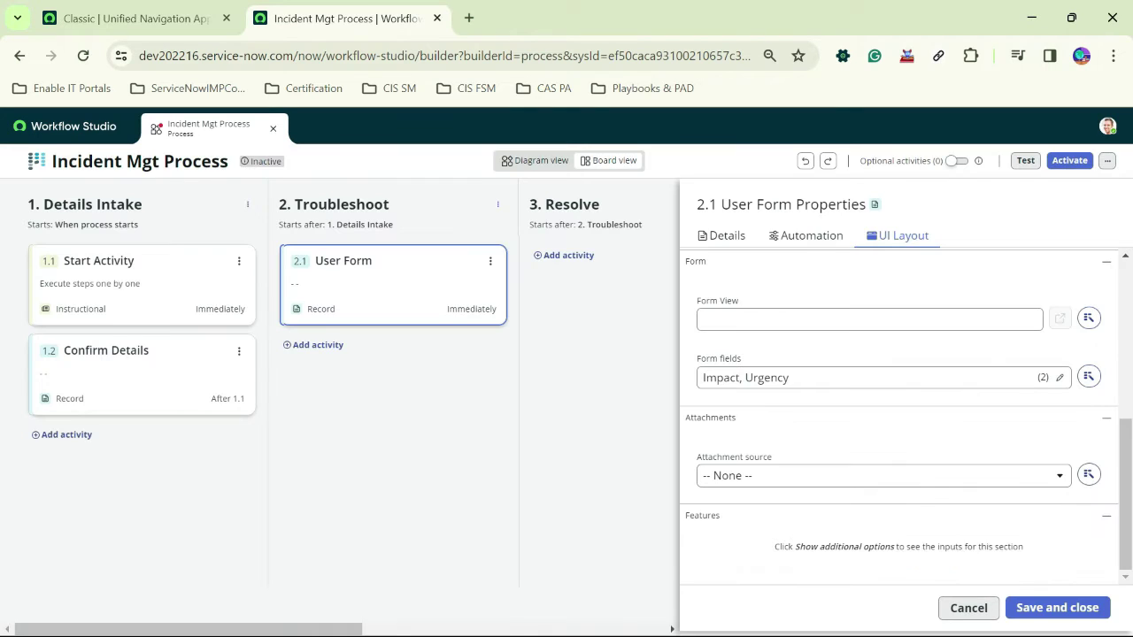
pyautogui.click(1057, 607)
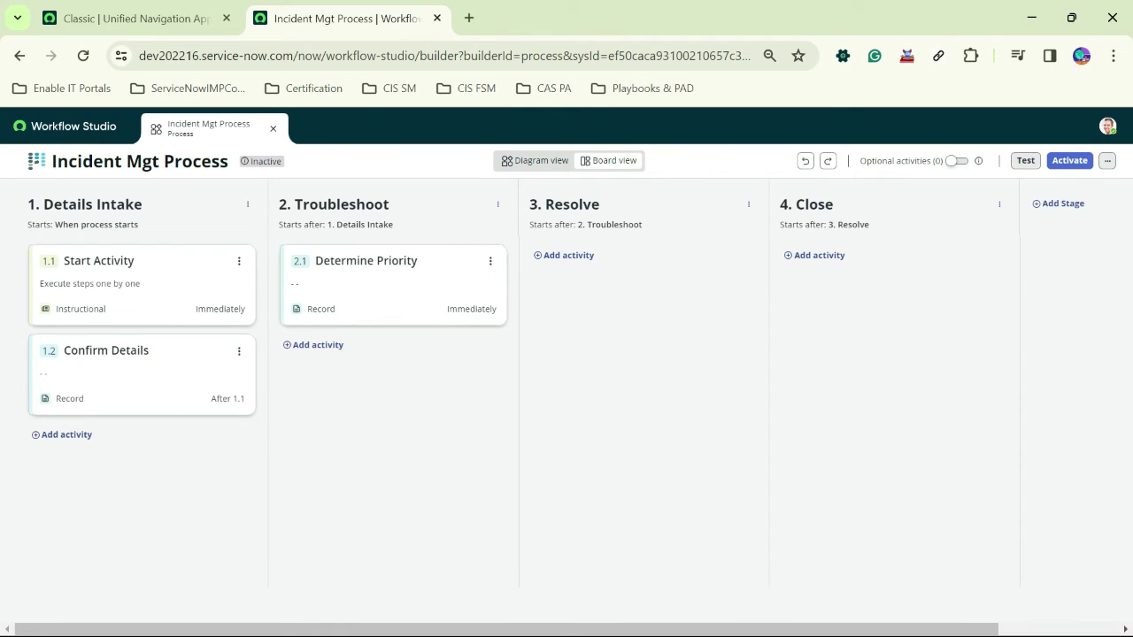
# Run a test of the Incident Mgt Process against incident record INC0000003.
pyautogui.click(1025, 160)
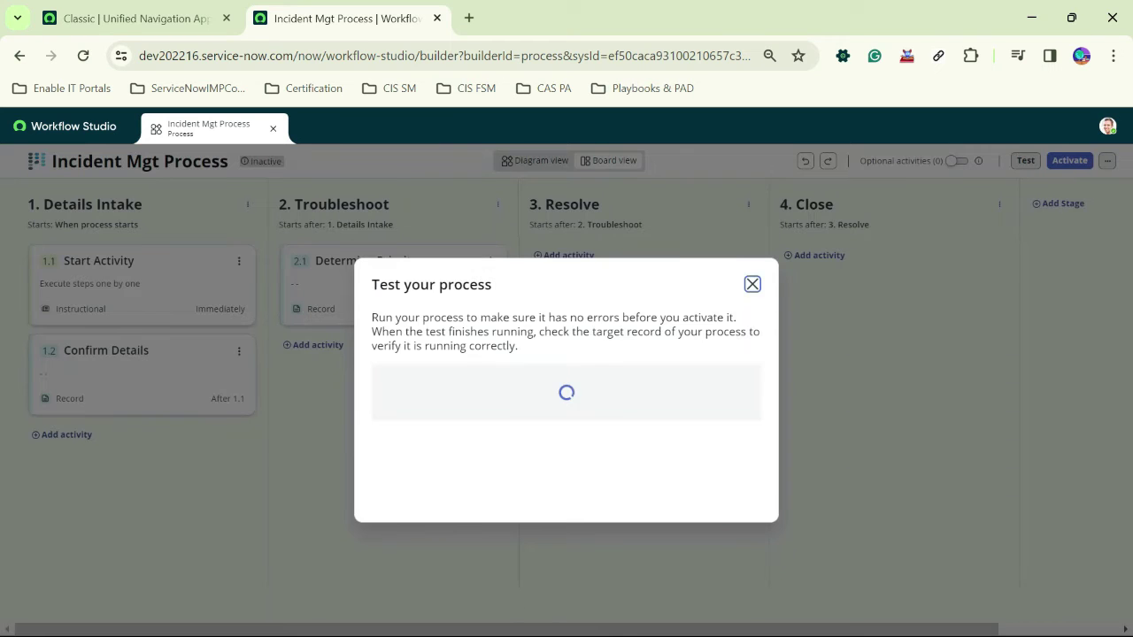
pyautogui.click(566, 366)
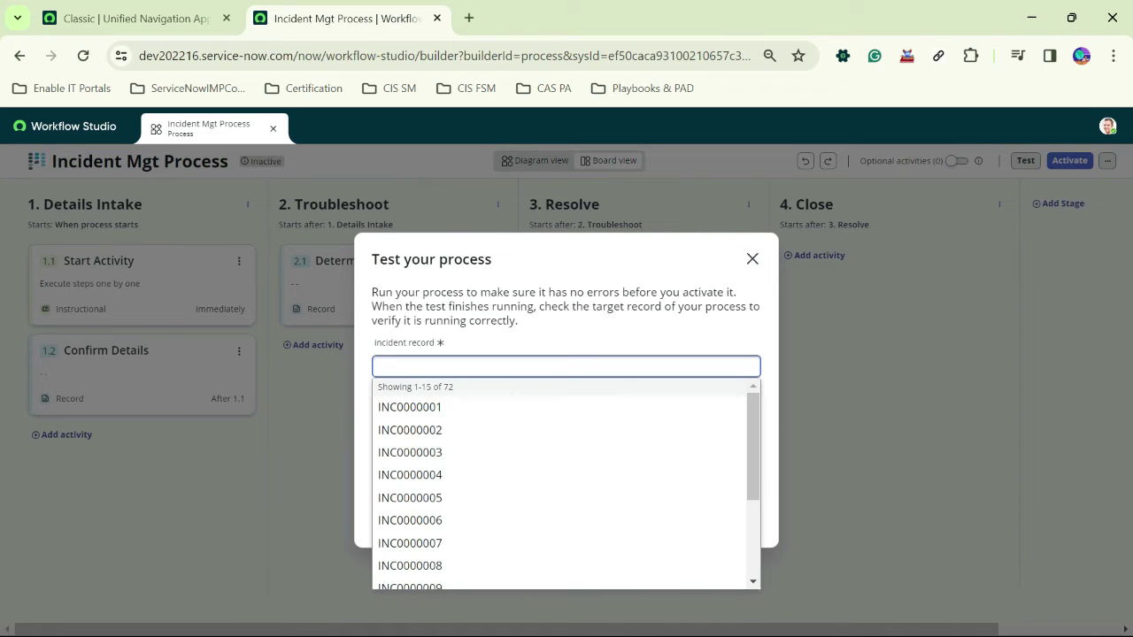
pyautogui.click(565, 452)
pyautogui.click(725, 518)
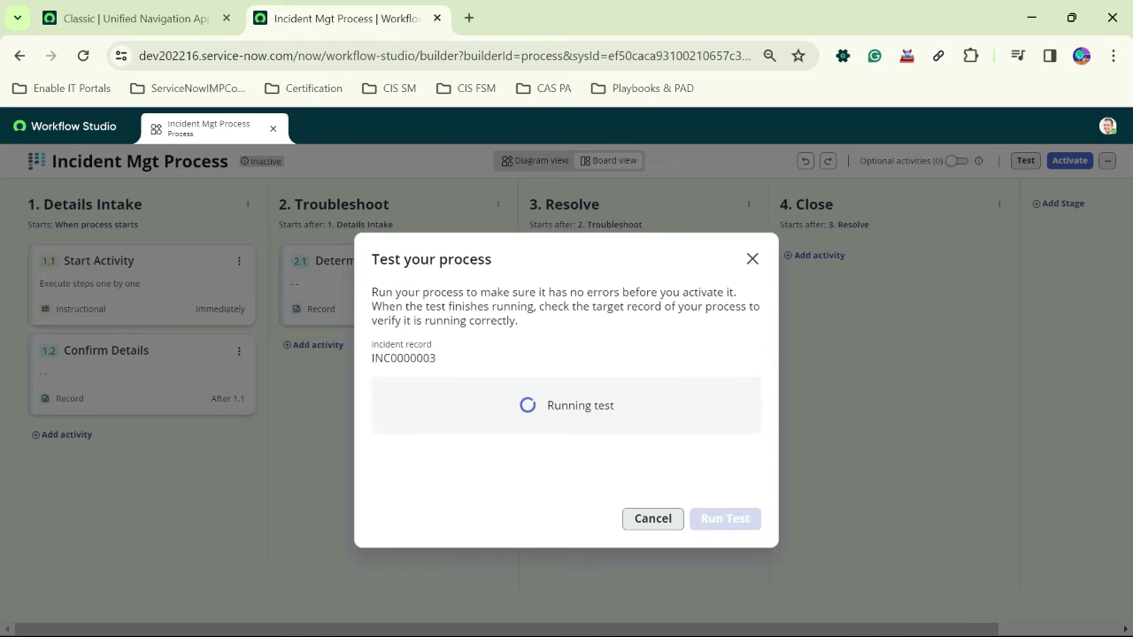
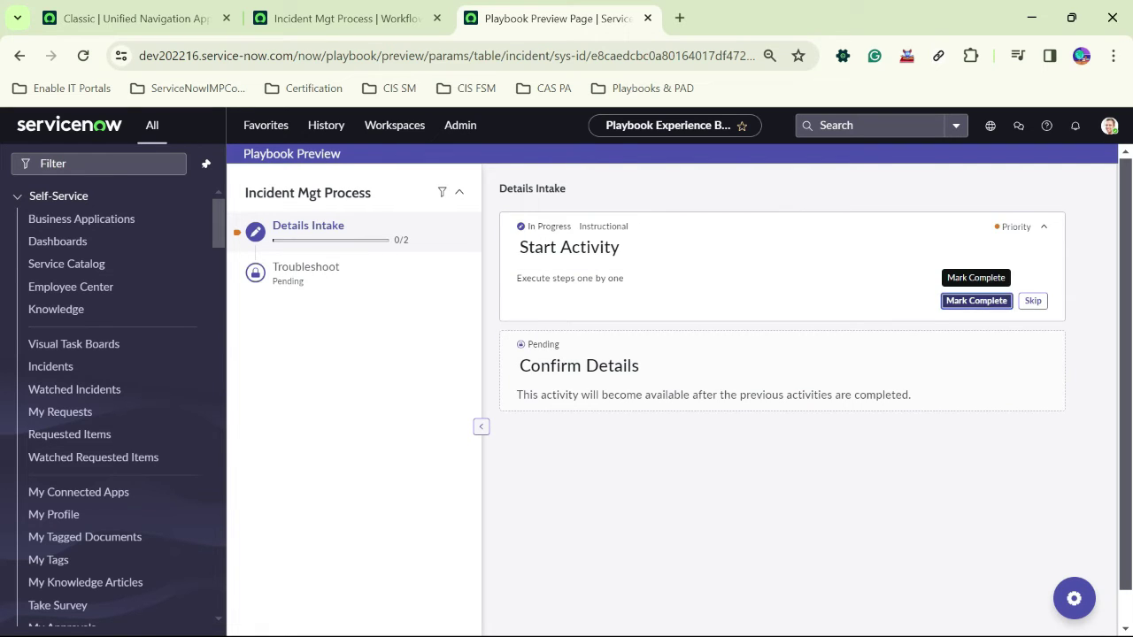
# Complete the Start Activity and Confirm Details activities in the playbook preview, and close the preview after reviewing Determine Priority.
pyautogui.click(976, 301)
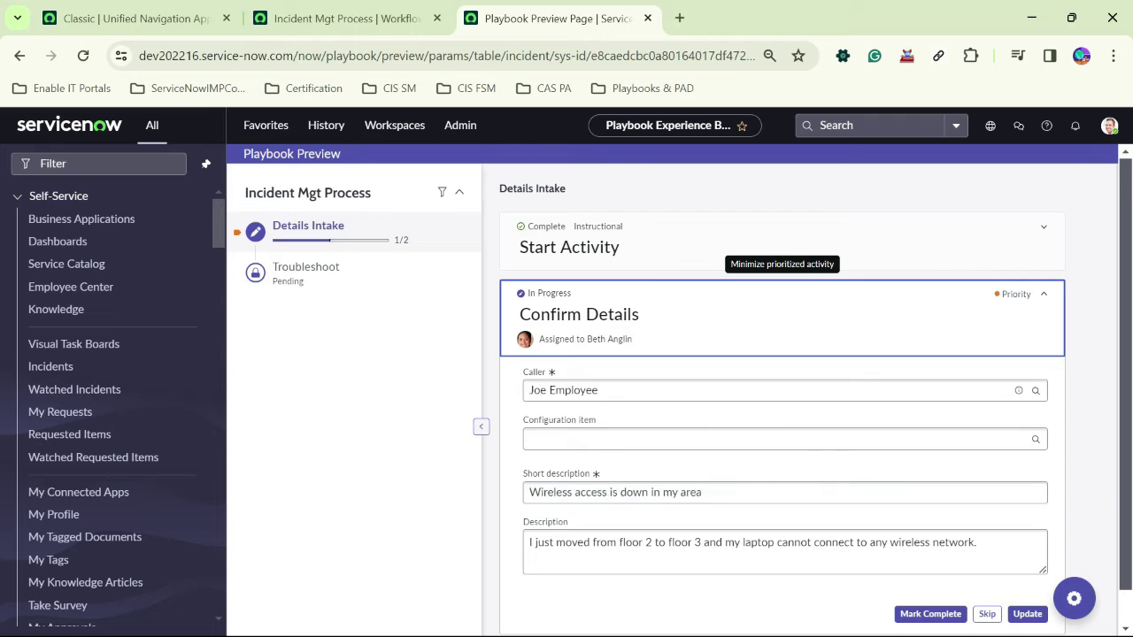
pyautogui.scroll(-1, 782, 398)
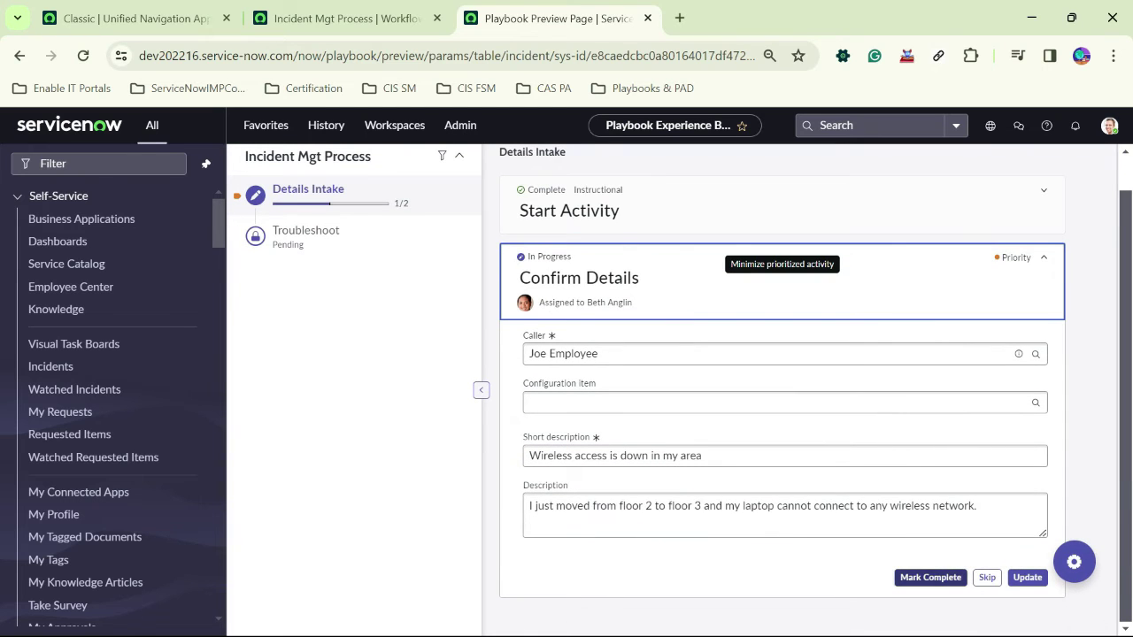
pyautogui.click(930, 577)
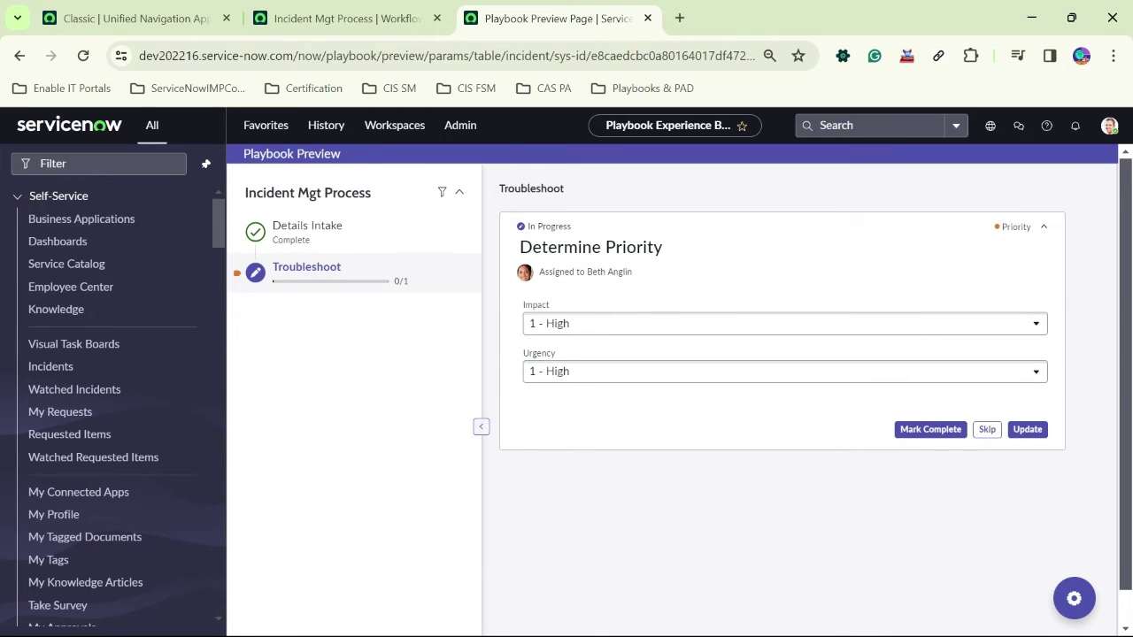
pyautogui.hotkey('ctrl', 'w')
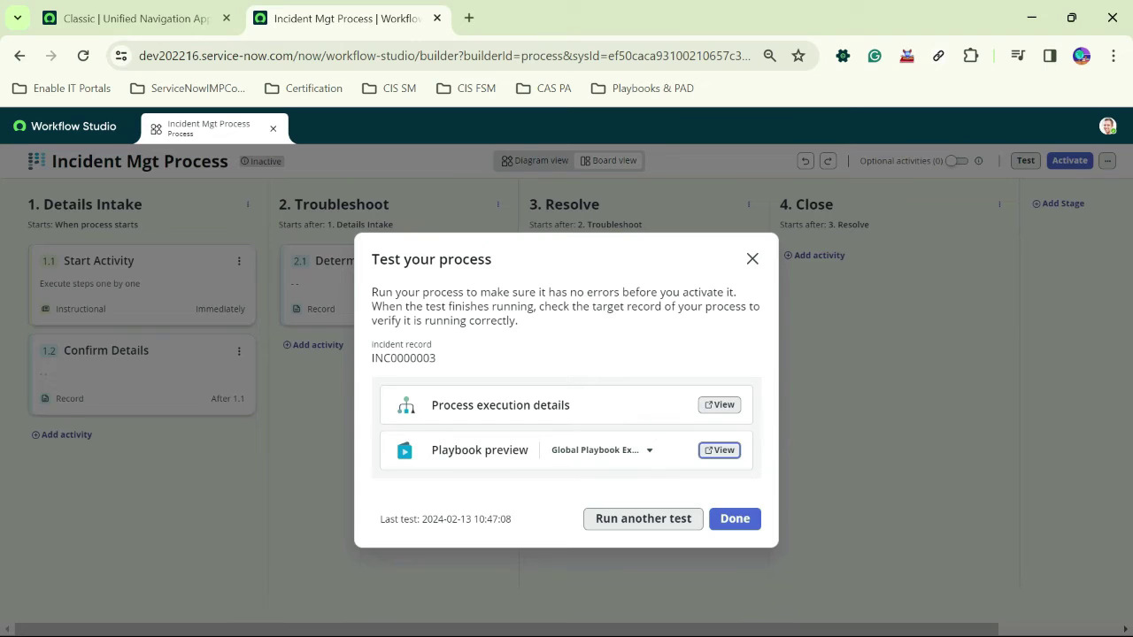
# Close the test results and add another User Form activity to the Troubleshoot stage.
pyautogui.click(751, 259)
pyautogui.click(312, 344)
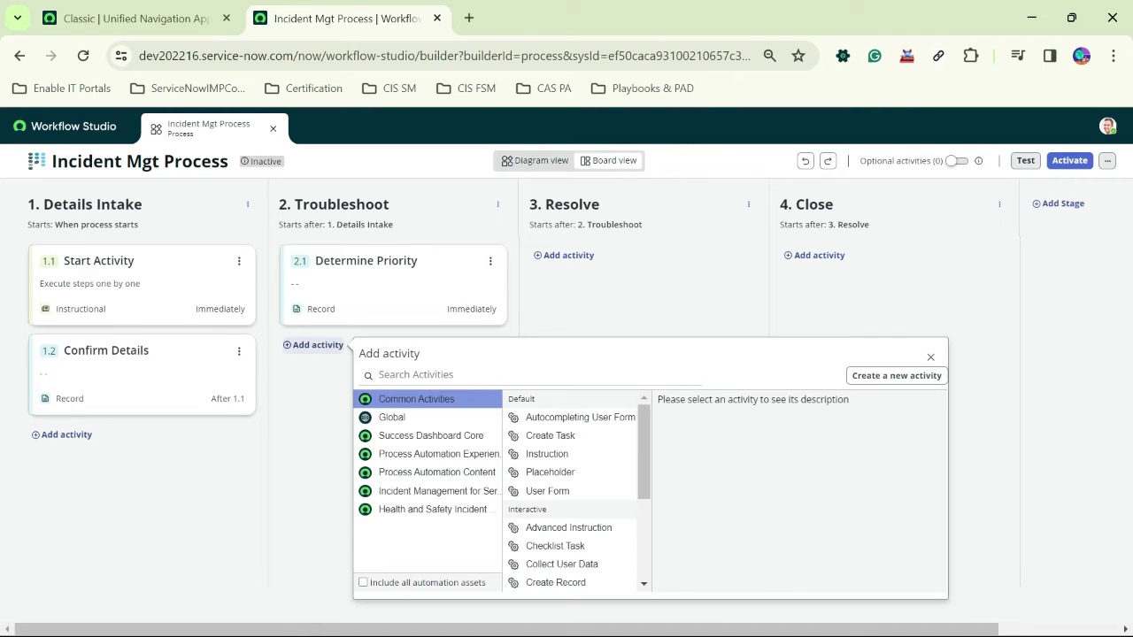
pyautogui.click(547, 491)
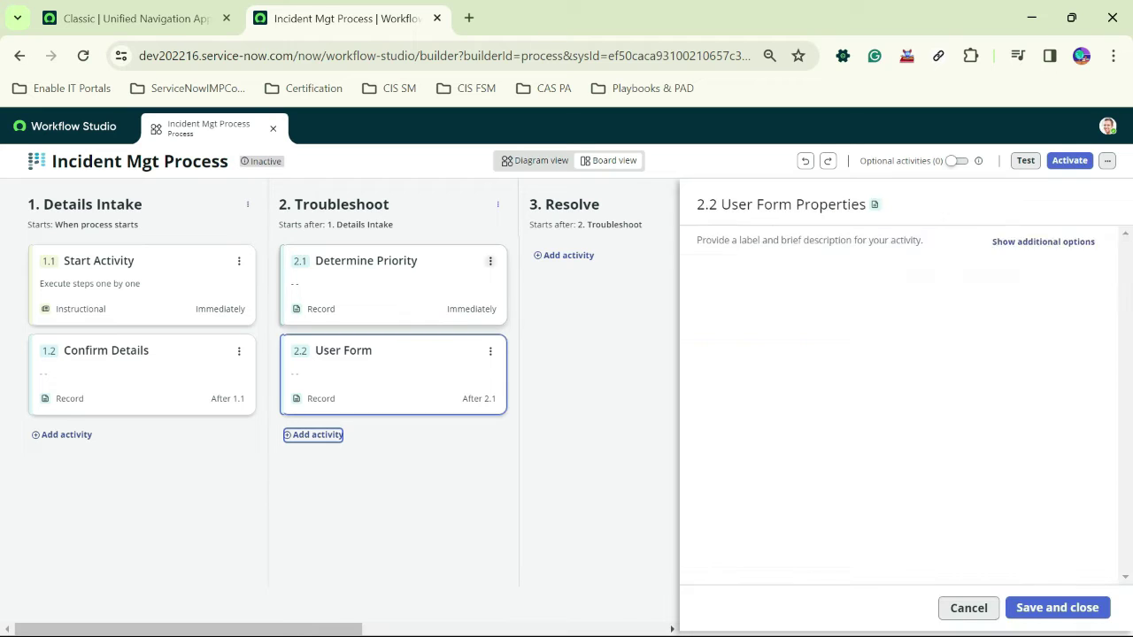
pyautogui.click(490, 261)
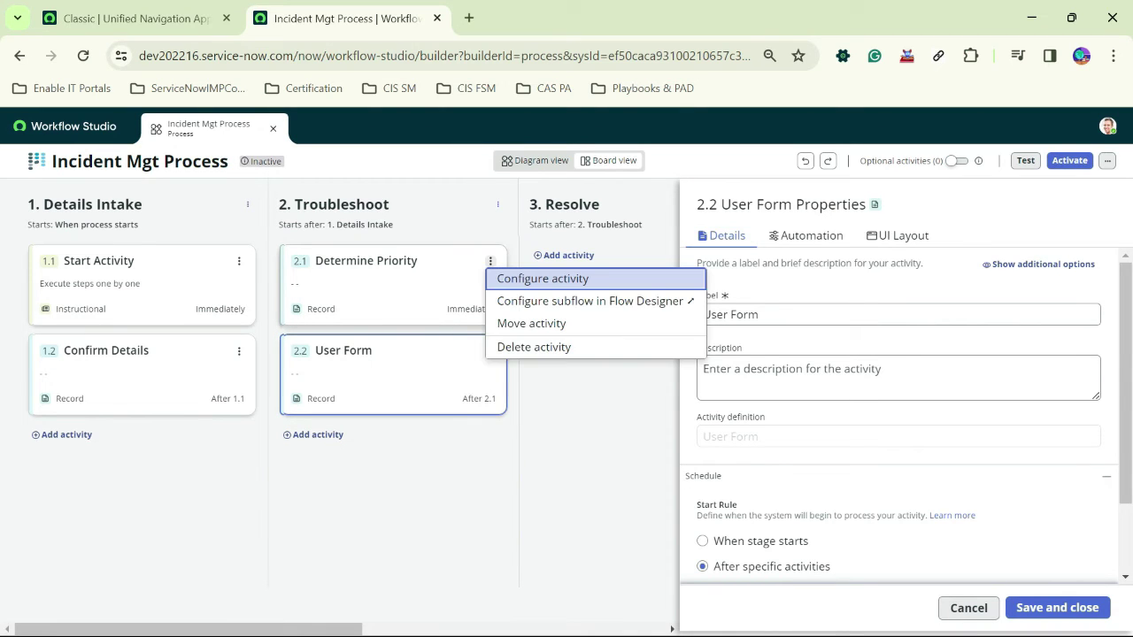
pyautogui.press('Down')
pyautogui.press('Down')
pyautogui.press('Down')
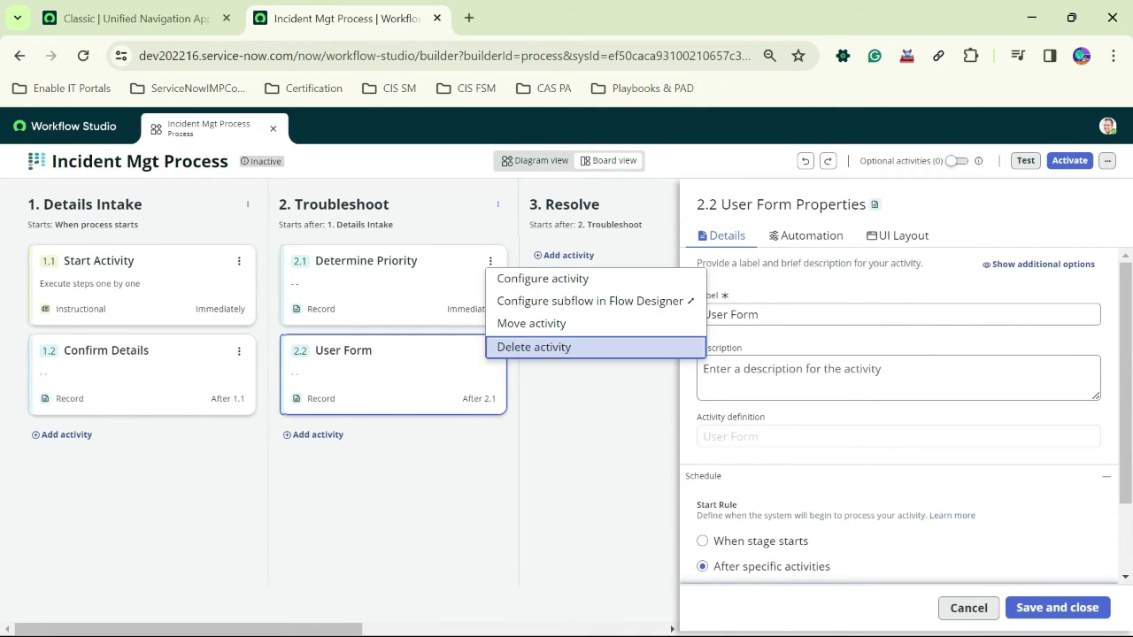
pyautogui.press('Escape')
# Label the new User Form activity "Update Incident Assignment if Required".
pyautogui.click(760, 314)
pyautogui.hotkey('ctrl', 'a')
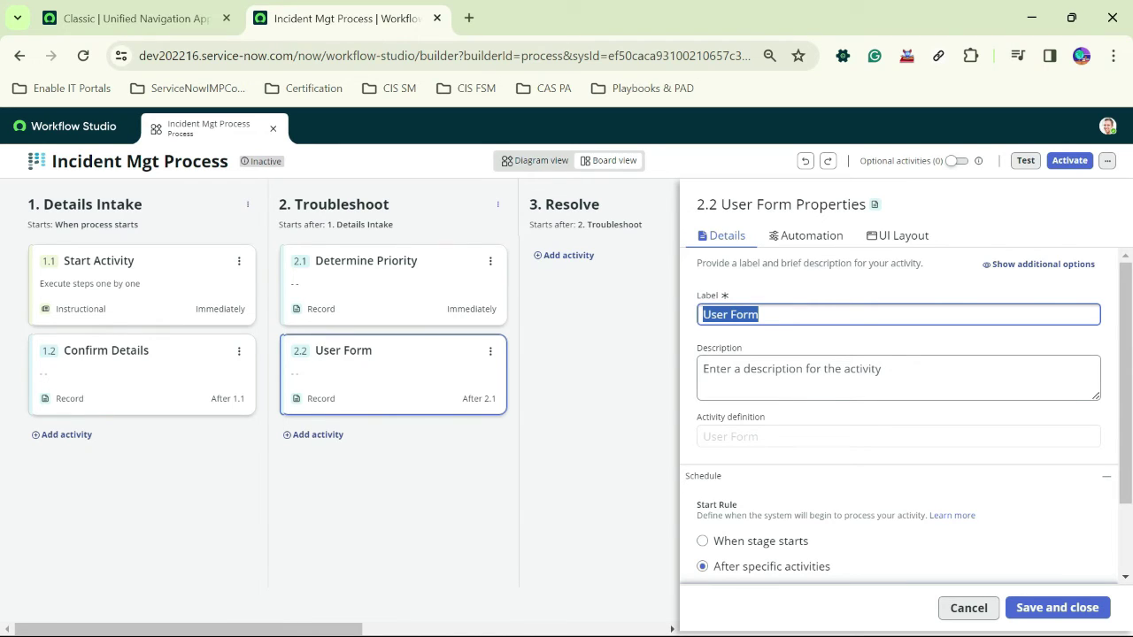
pyautogui.write('Upd')
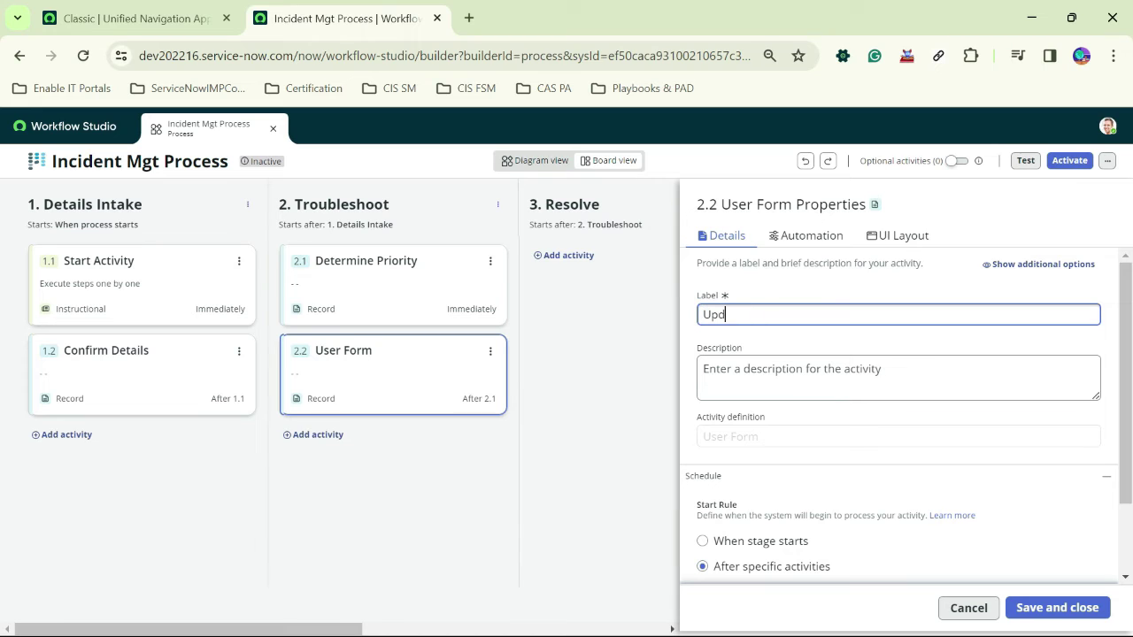
pyautogui.write('ate Incident Assignment')
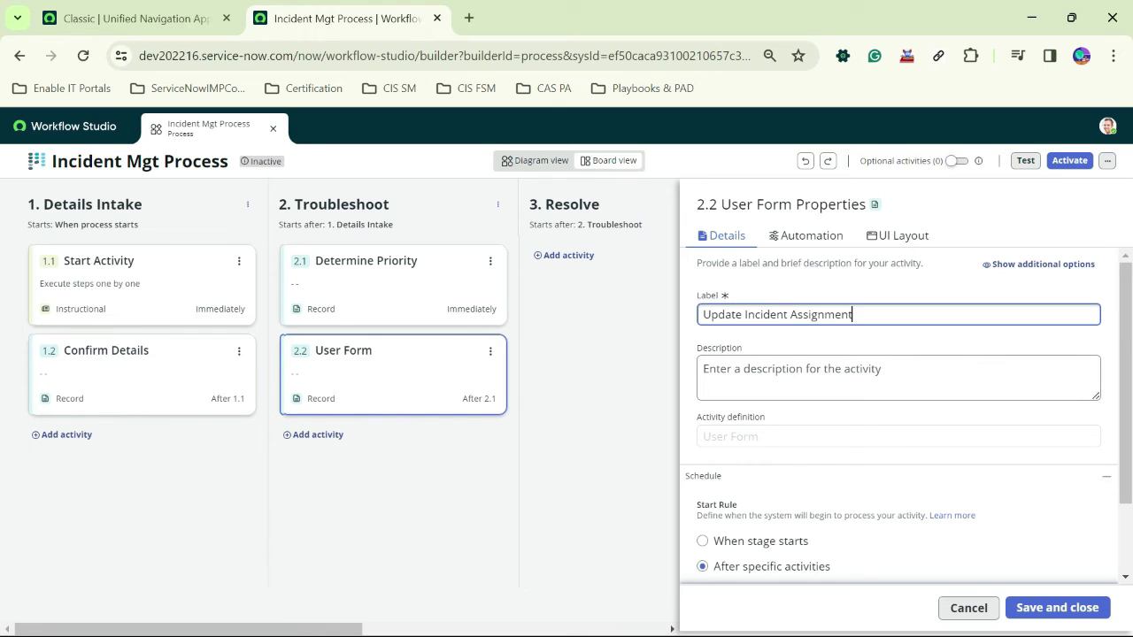
pyautogui.write(' if Required')
pyautogui.hotkey('ctrl', 'a')
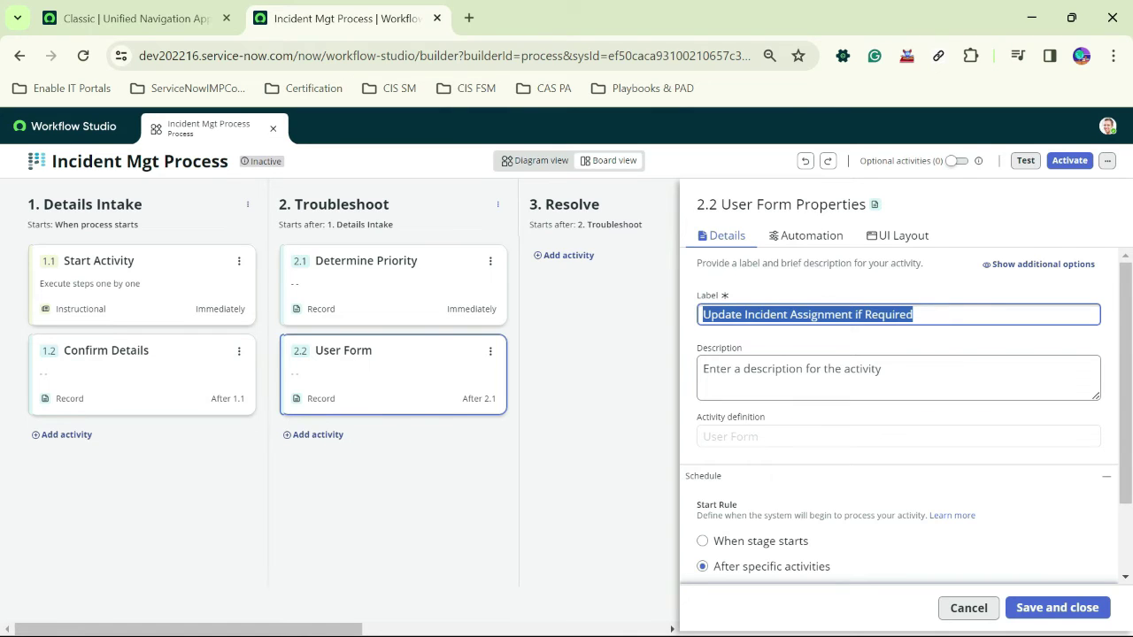
# Associate the user form activity with the Incident table and the trigger's incident record.
pyautogui.click(896, 235)
pyautogui.click(883, 373)
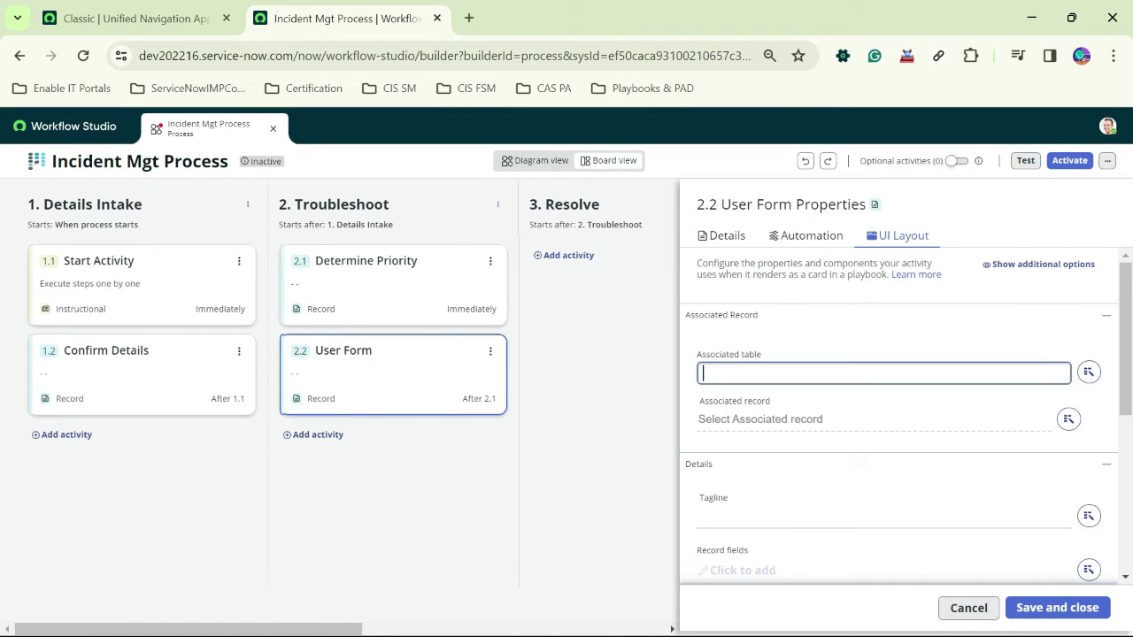
pyautogui.write('incident')
pyautogui.click(728, 417)
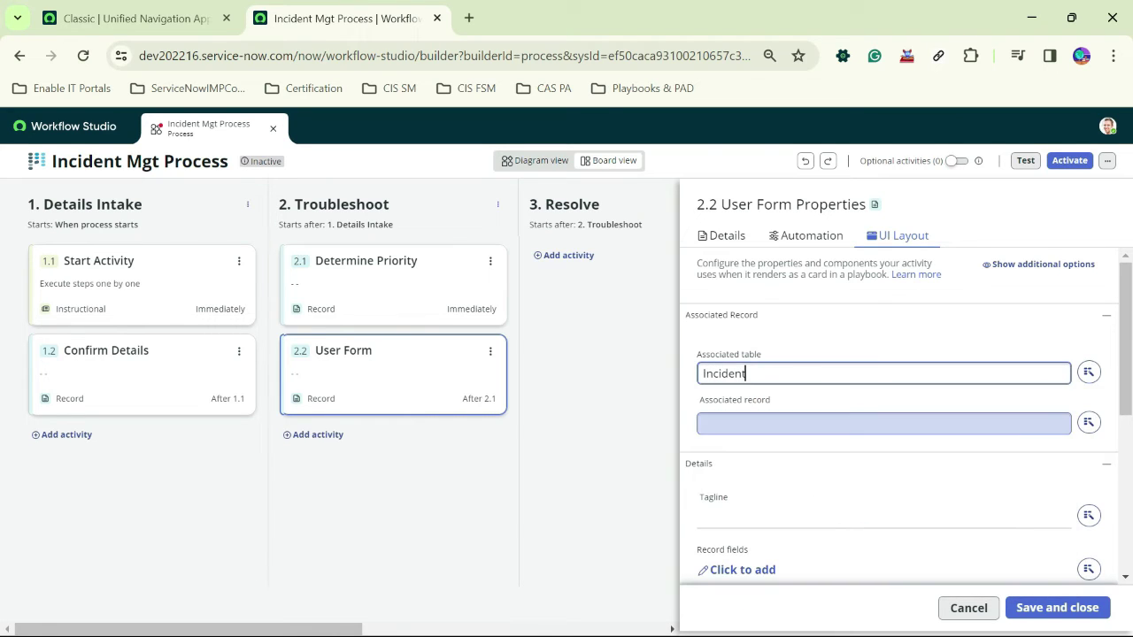
pyautogui.click(1089, 423)
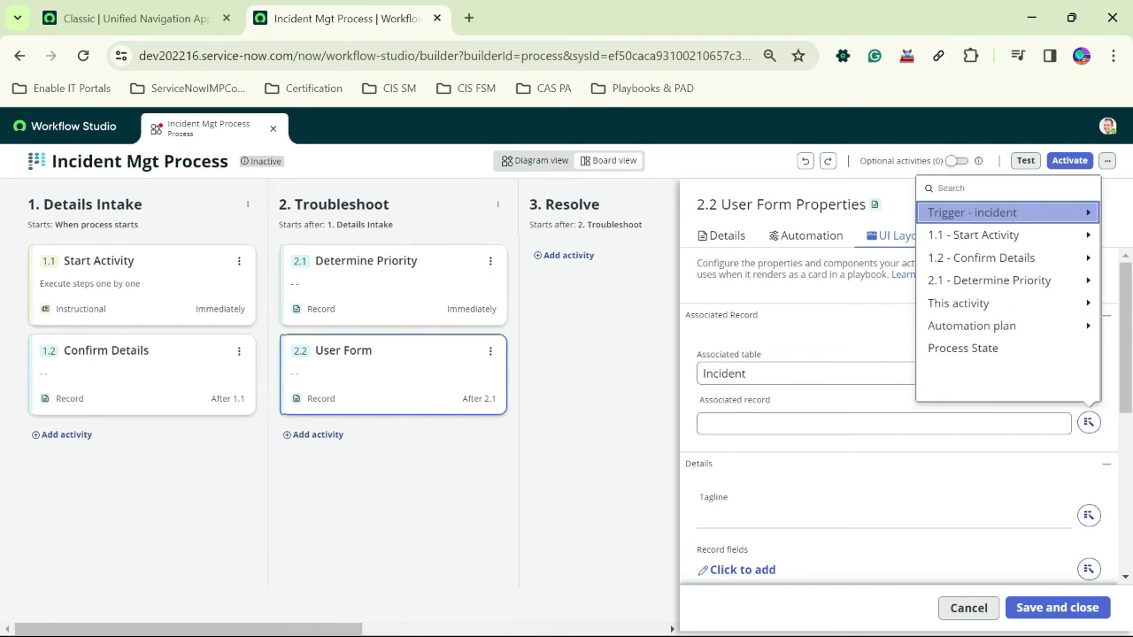
pyautogui.click(1088, 212)
pyautogui.click(953, 212)
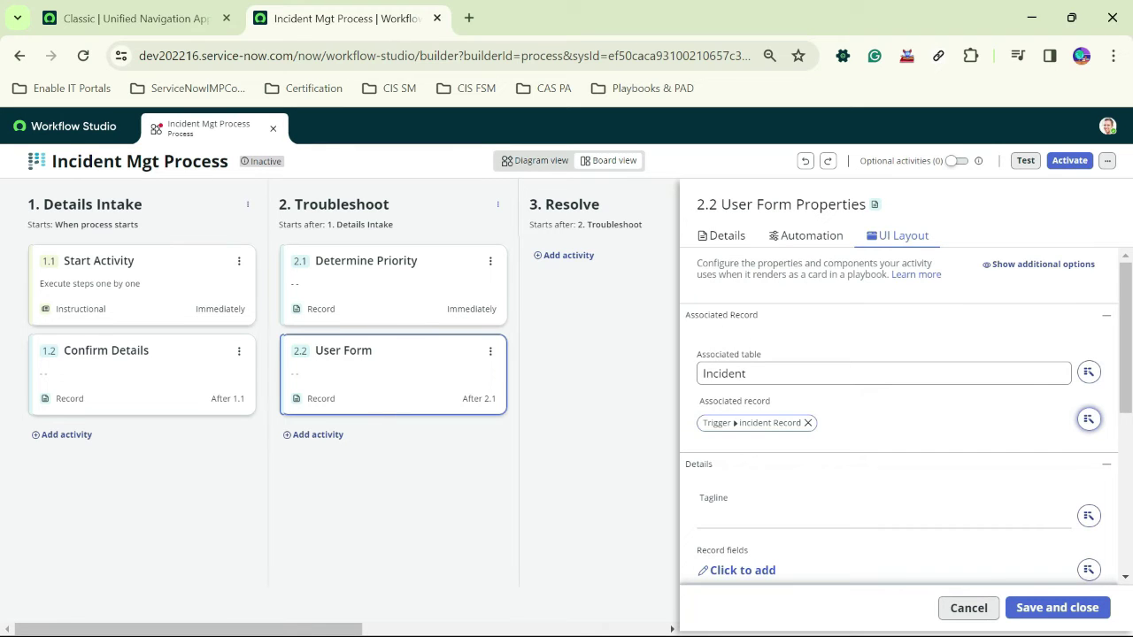
# Add Assignment group and Assigned to as the activity's form fields, and save the activity.
pyautogui.scroll(-5, 902, 416)
pyautogui.click(741, 377)
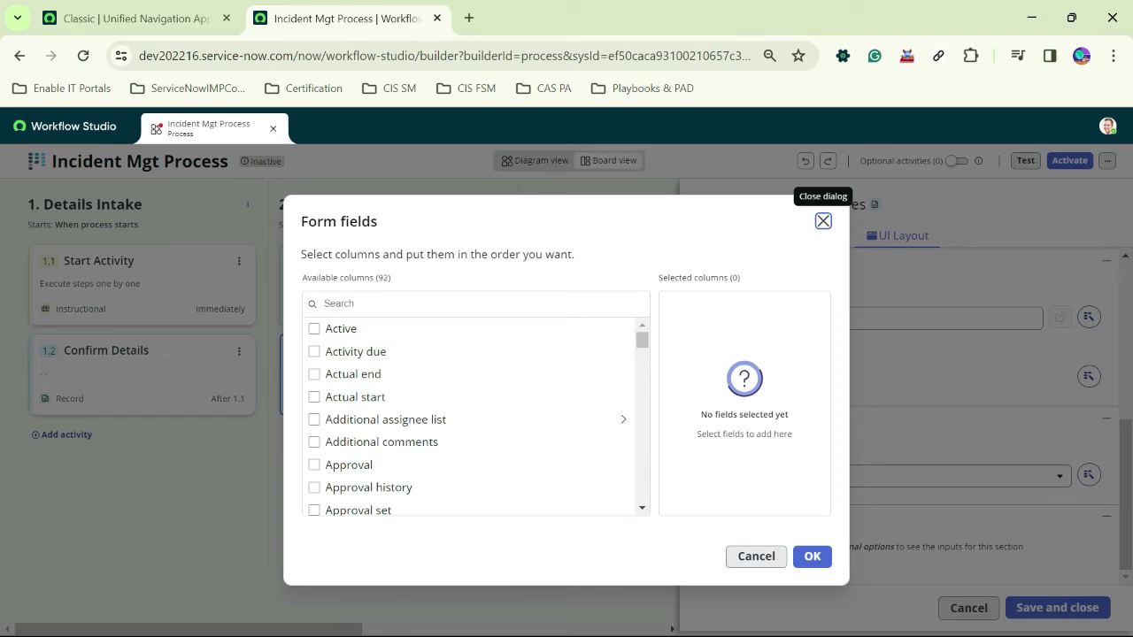
pyautogui.click(380, 303)
pyautogui.write('assign')
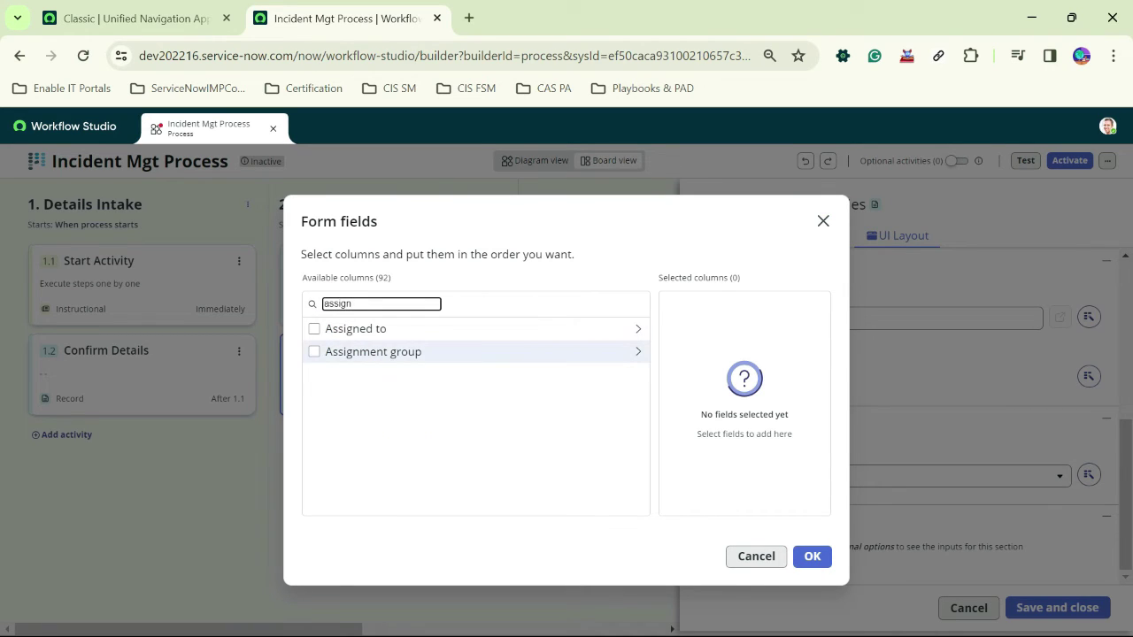
pyautogui.click(314, 351)
pyautogui.click(315, 328)
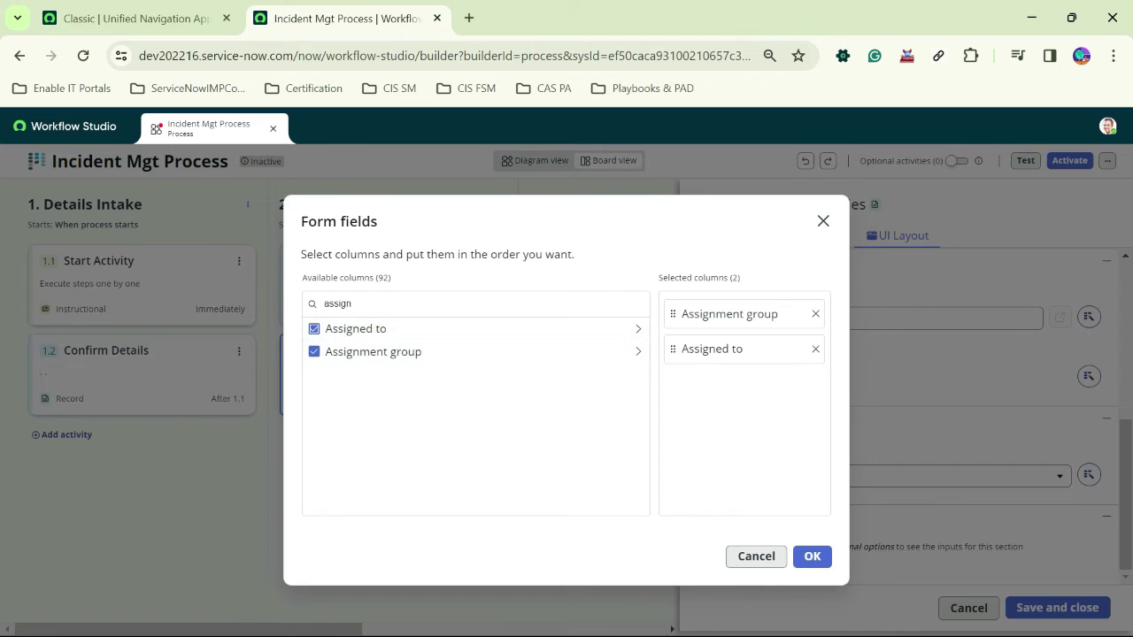
pyautogui.click(813, 556)
pyautogui.click(1057, 607)
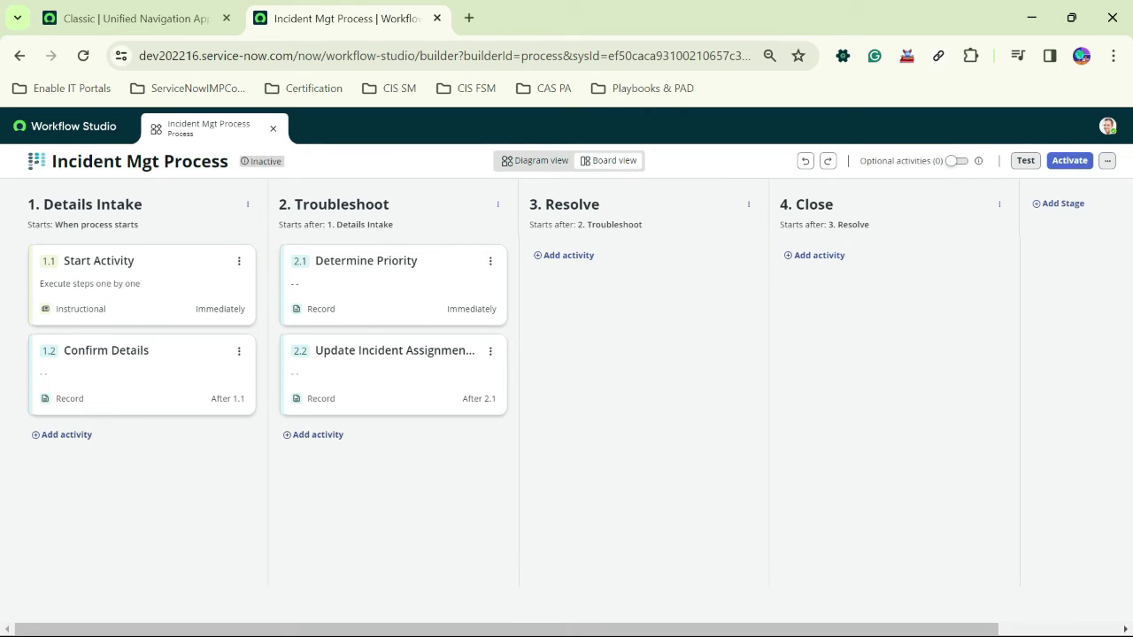
# Add a third User Form activity to the Troubleshoot stage and label it "Update Incident".
pyautogui.click(312, 434)
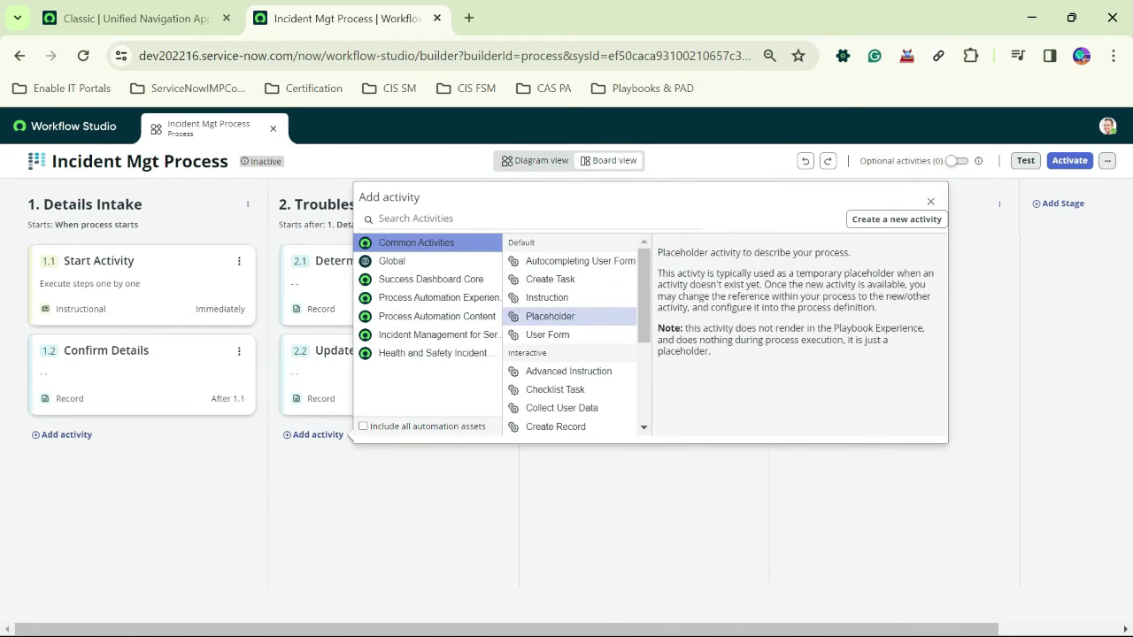
pyautogui.click(547, 334)
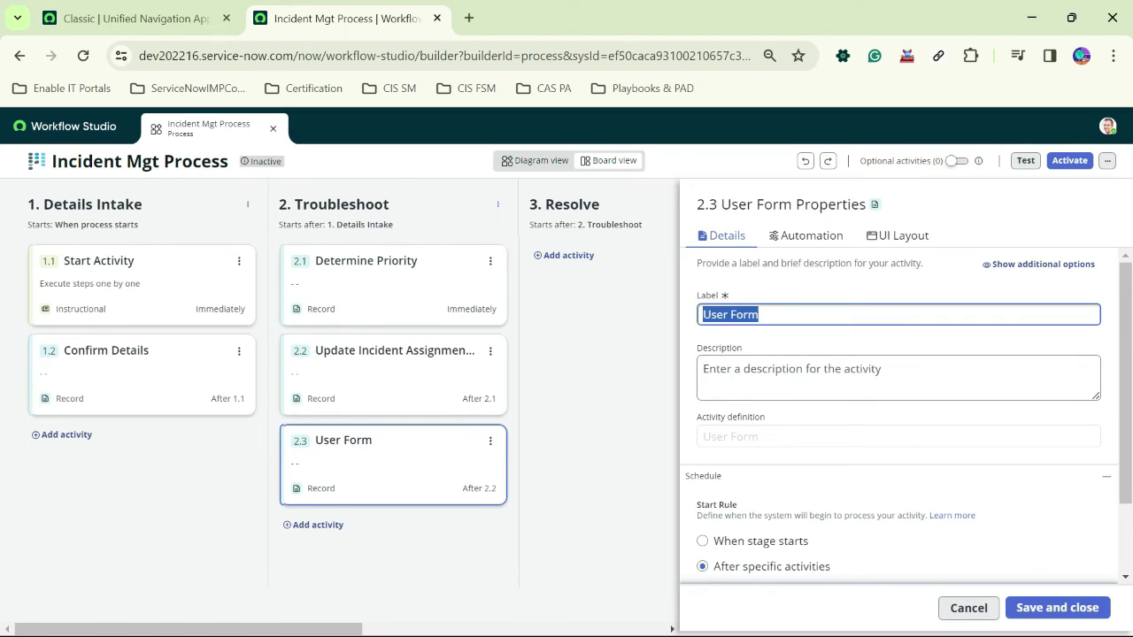
pyautogui.write('Update Incident')
pyautogui.press('Tab')
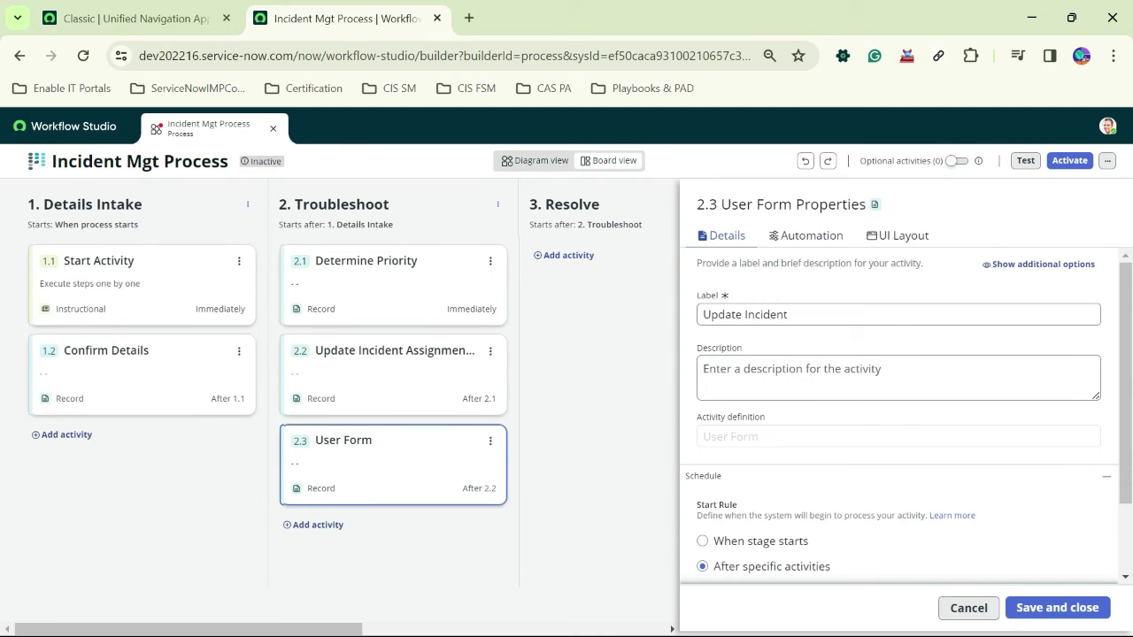
pyautogui.click(805, 235)
pyautogui.click(722, 235)
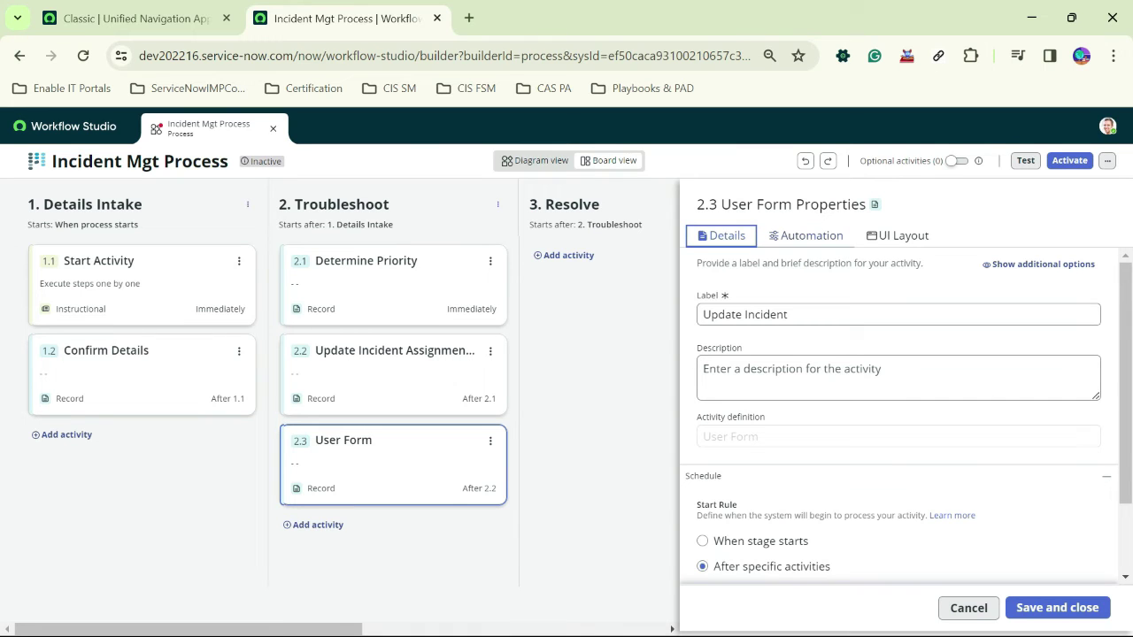
pyautogui.click(789, 314)
# Link the Update Incident activity to the Incident table and the trigger's incident record.
pyautogui.click(897, 235)
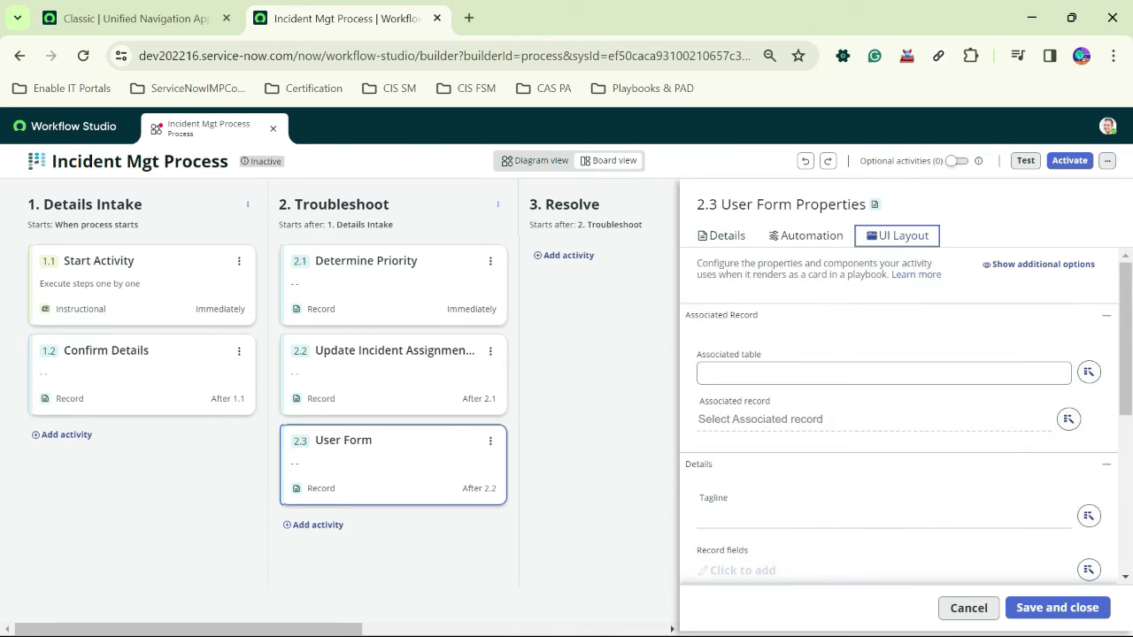
pyautogui.click(883, 373)
pyautogui.write('incident')
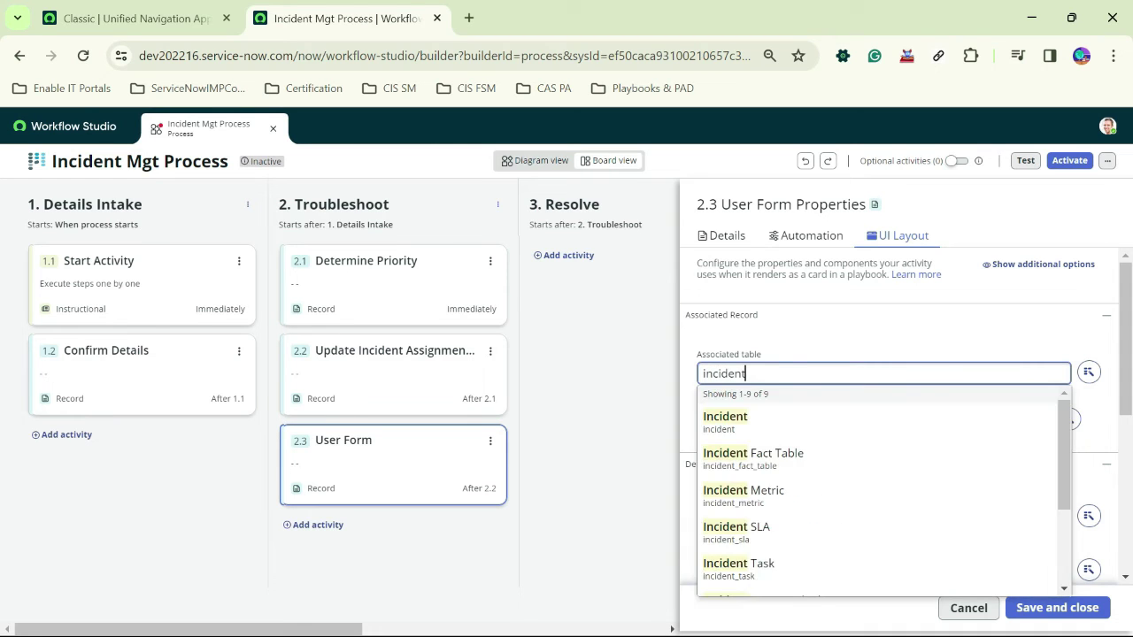
pyautogui.press('Return')
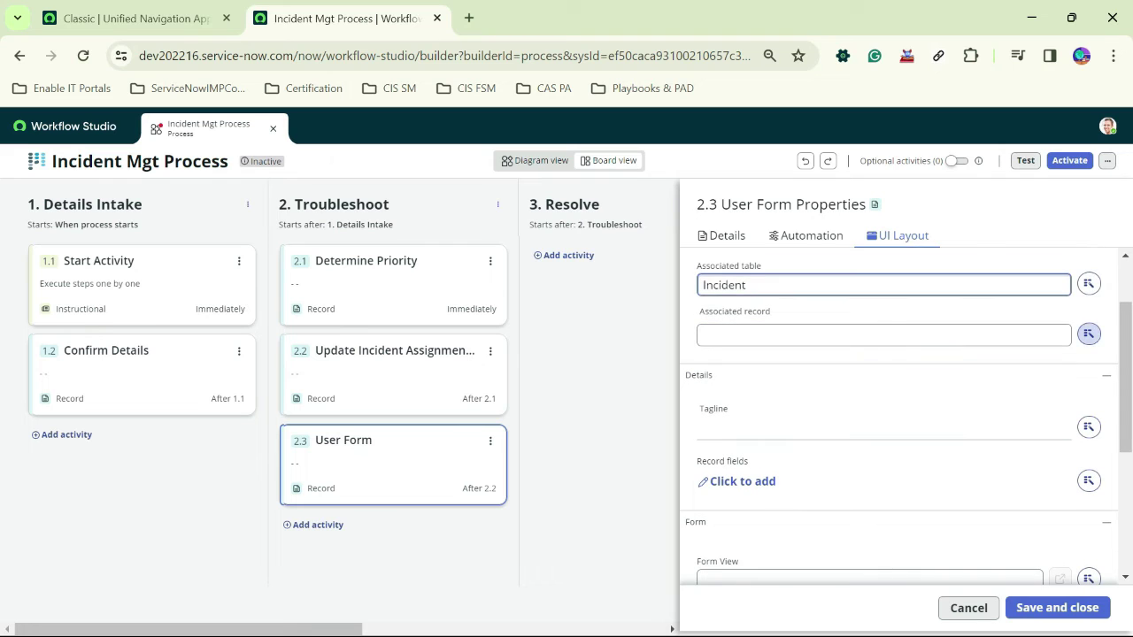
pyautogui.click(1089, 333)
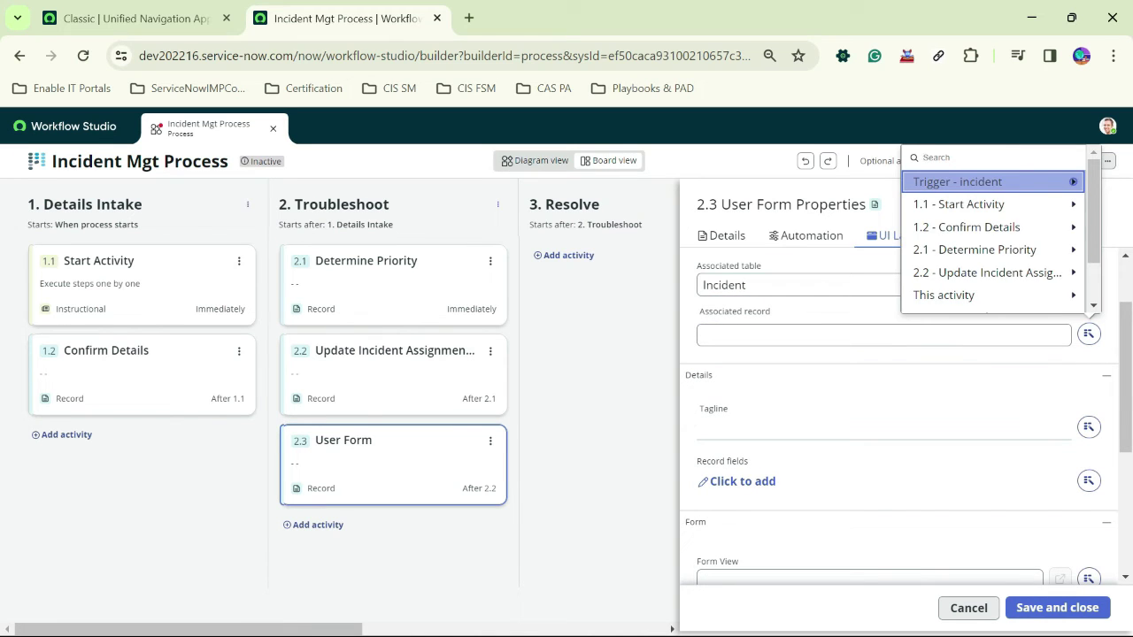
pyautogui.click(1072, 181)
pyautogui.click(956, 182)
# Add Work notes as the form field of the Update Incident activity and save it.
pyautogui.scroll(-3, 898, 416)
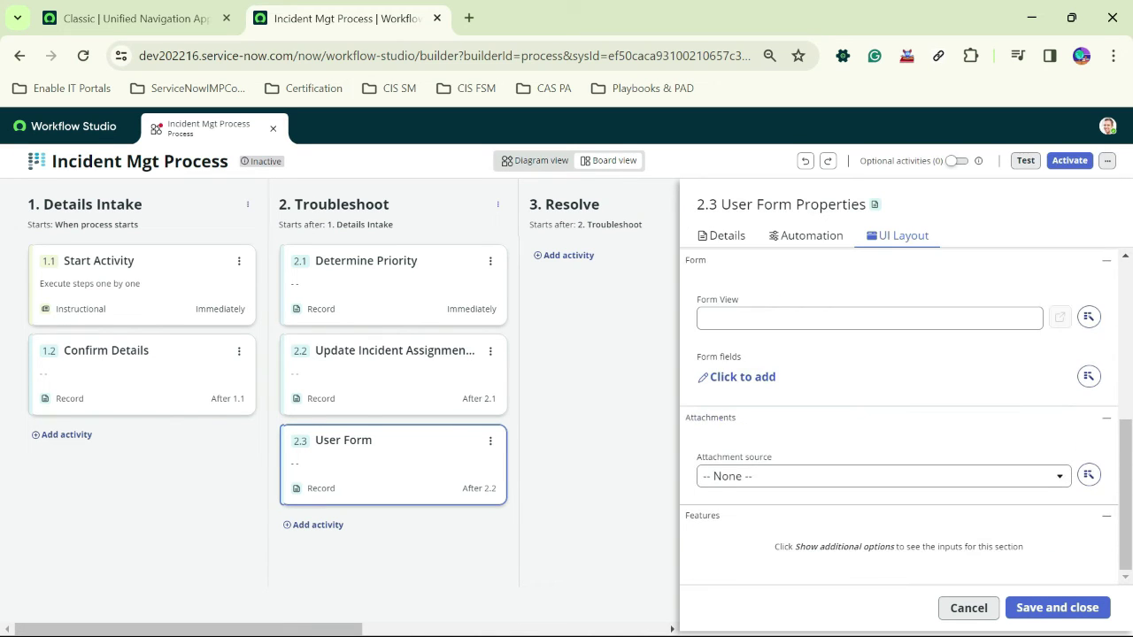
pyautogui.click(742, 377)
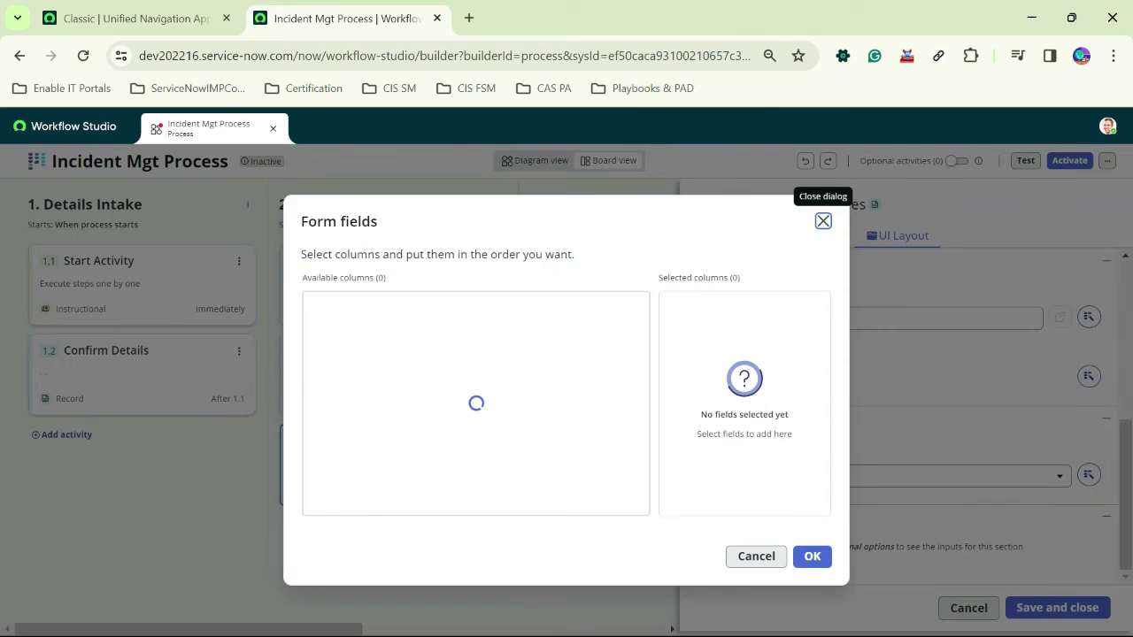
pyautogui.write('wor')
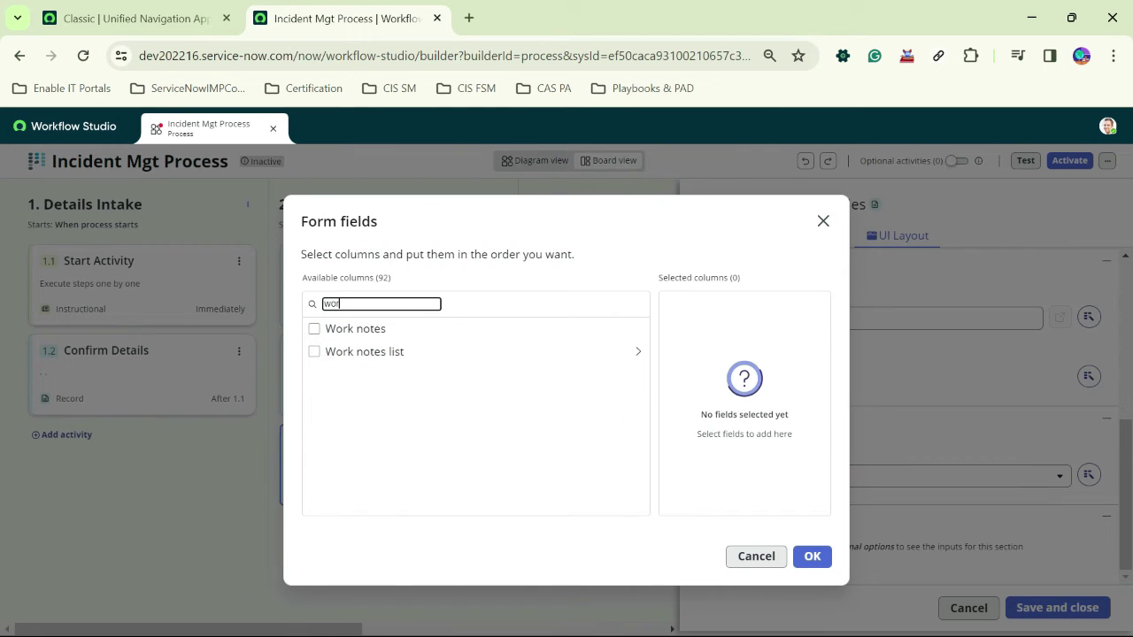
pyautogui.click(314, 329)
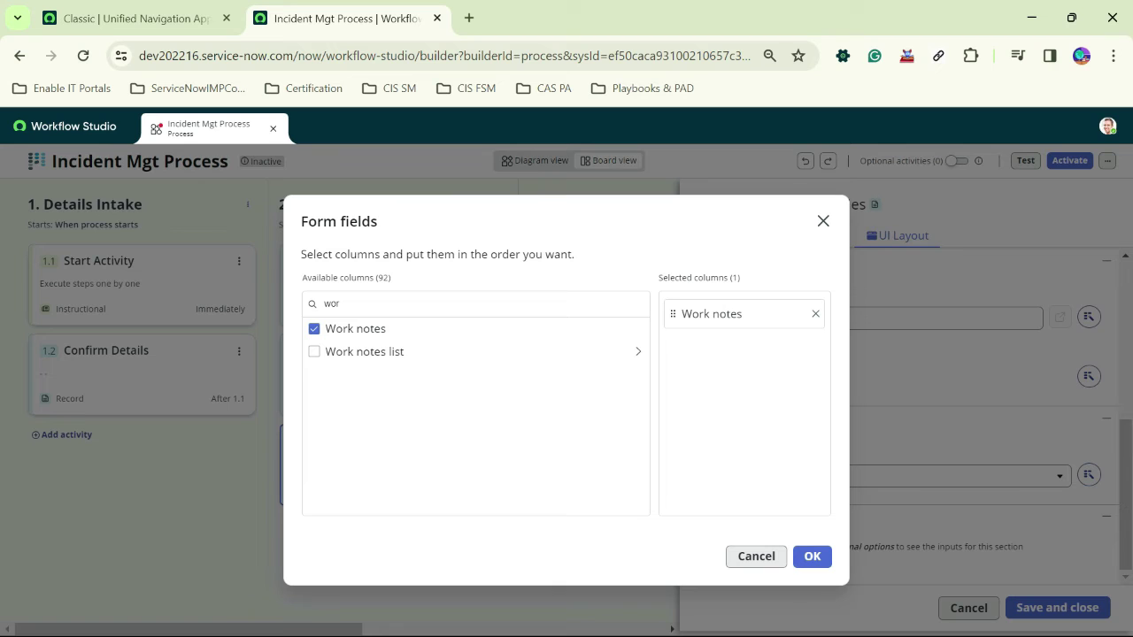
pyautogui.click(812, 555)
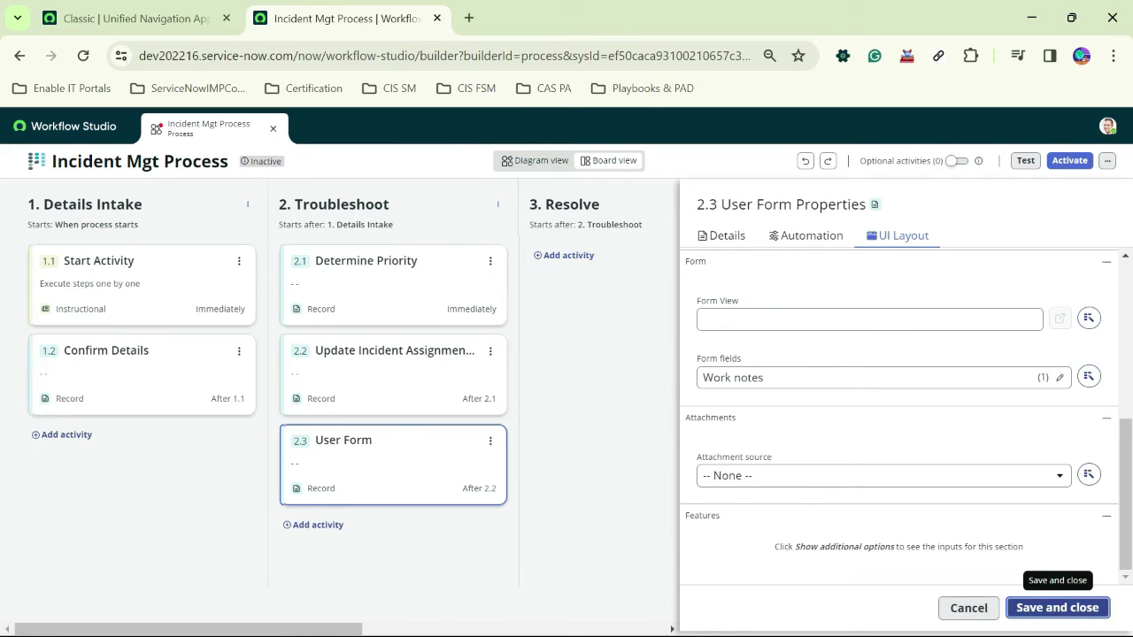
pyautogui.click(1057, 607)
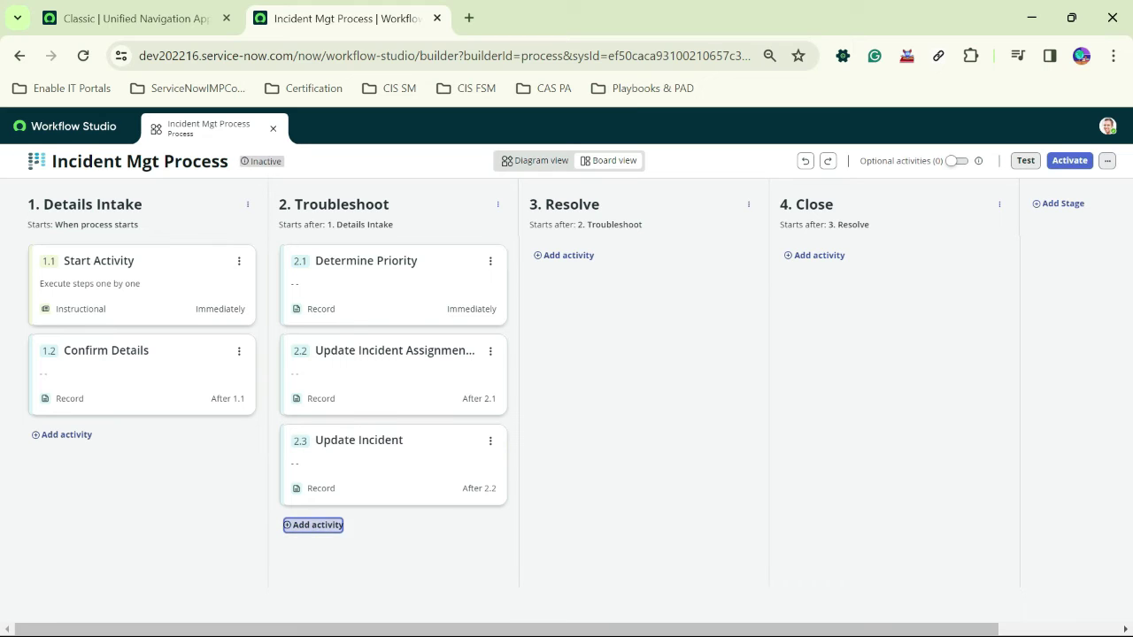
# Add a fourth User Form activity to the Troubleshoot stage, labelled "Updated Incident Assignment if Required".
pyautogui.click(340, 525)
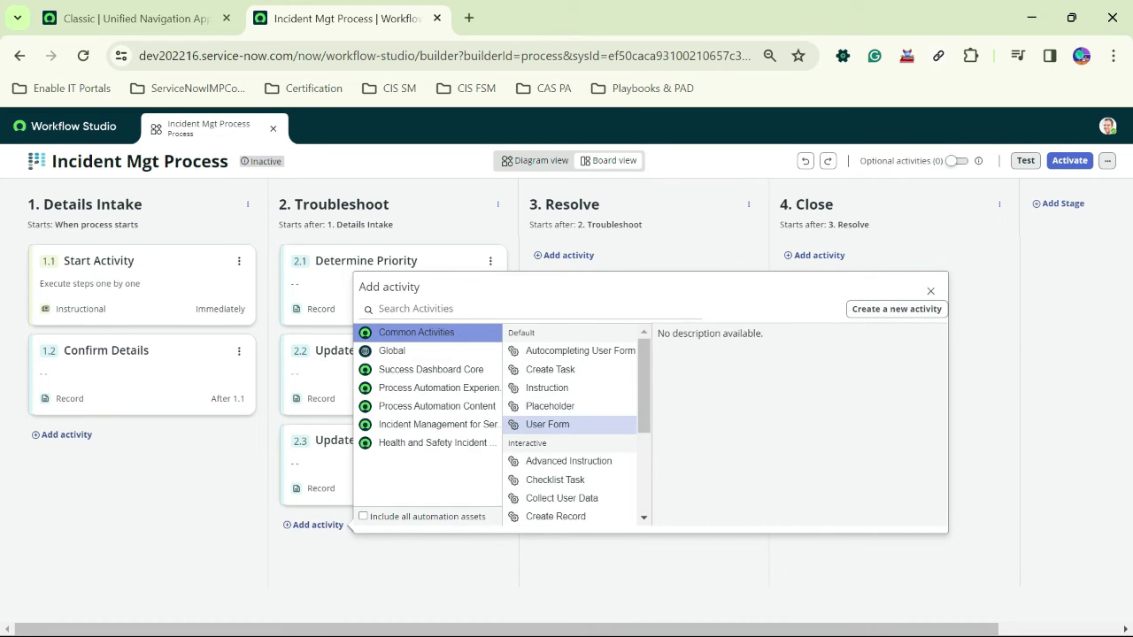
pyautogui.click(547, 424)
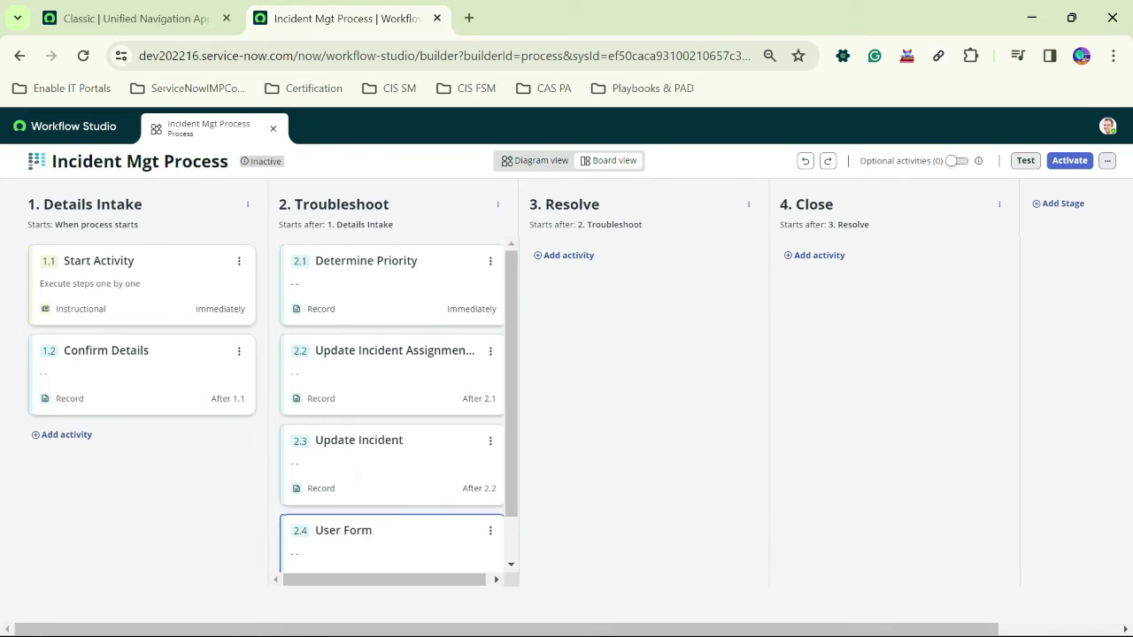
pyautogui.moveTo(759, 315); pyautogui.dragTo(702, 314)
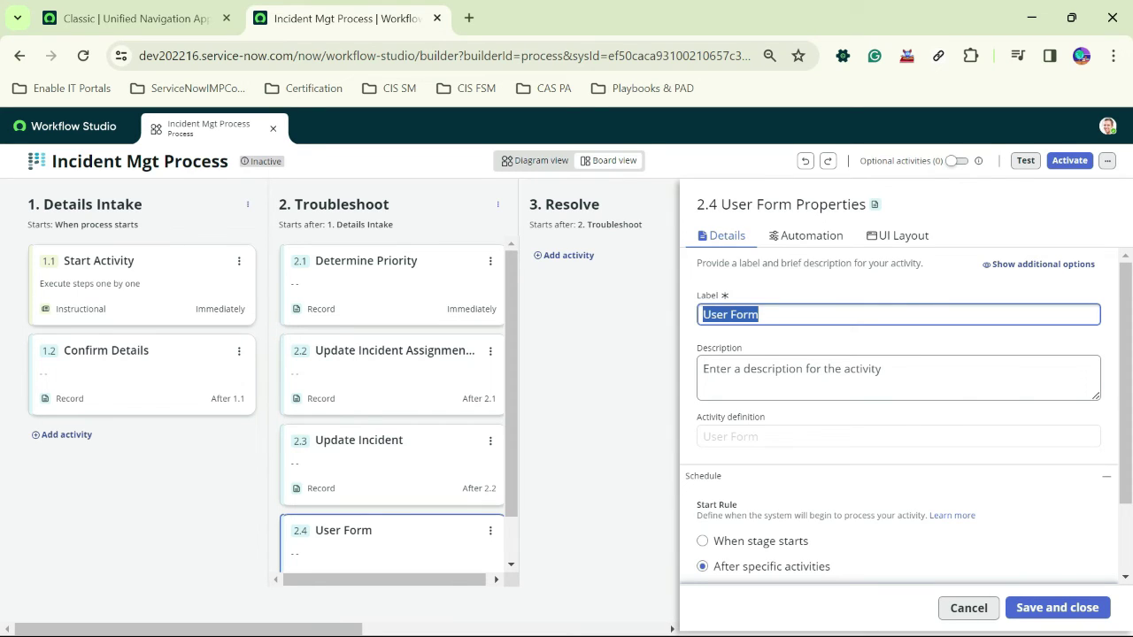
pyautogui.write('Updated')
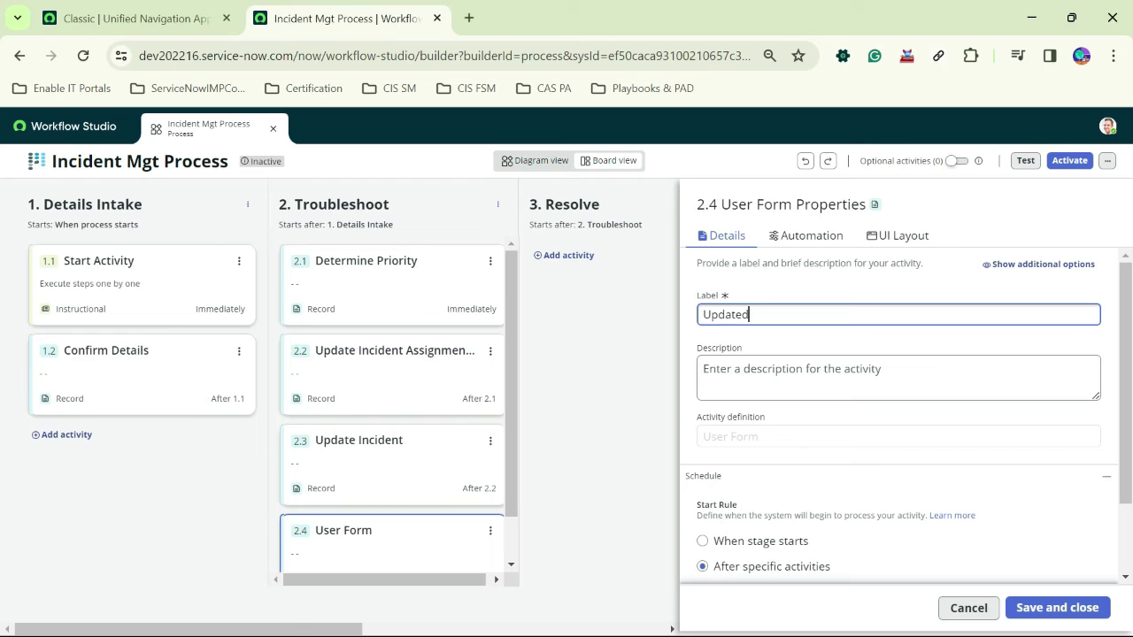
pyautogui.write(' Incident Assignment if Required')
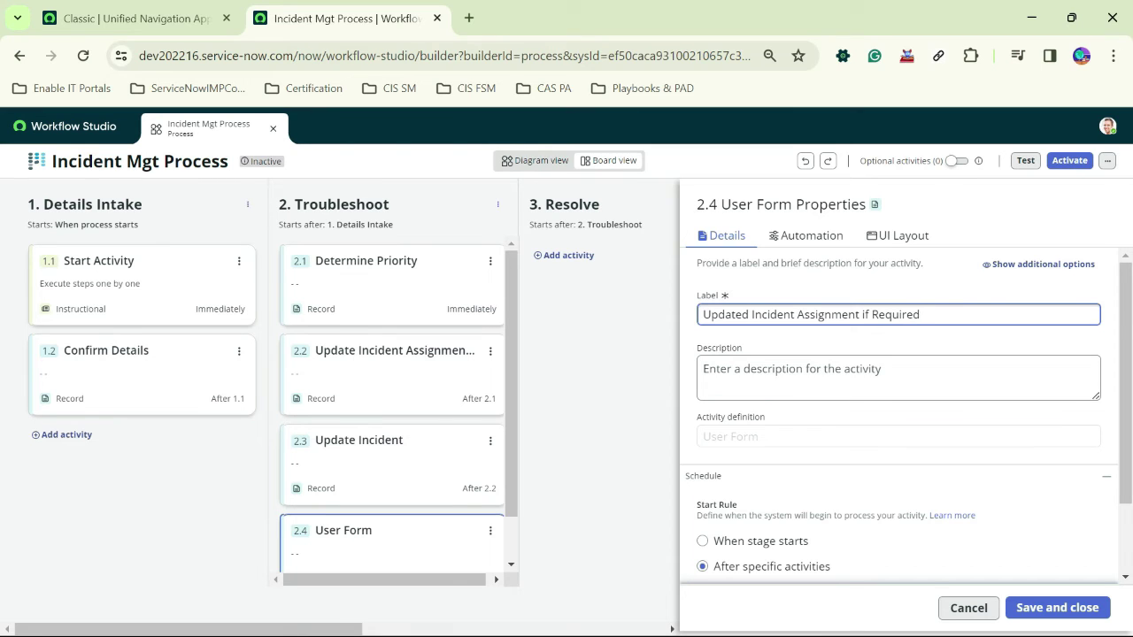
# Set the fourth Troubleshoot activity's associated table to Incident and its associated record to the trigger's incident record.
pyautogui.scroll(-1, 899, 416)
pyautogui.click(896, 236)
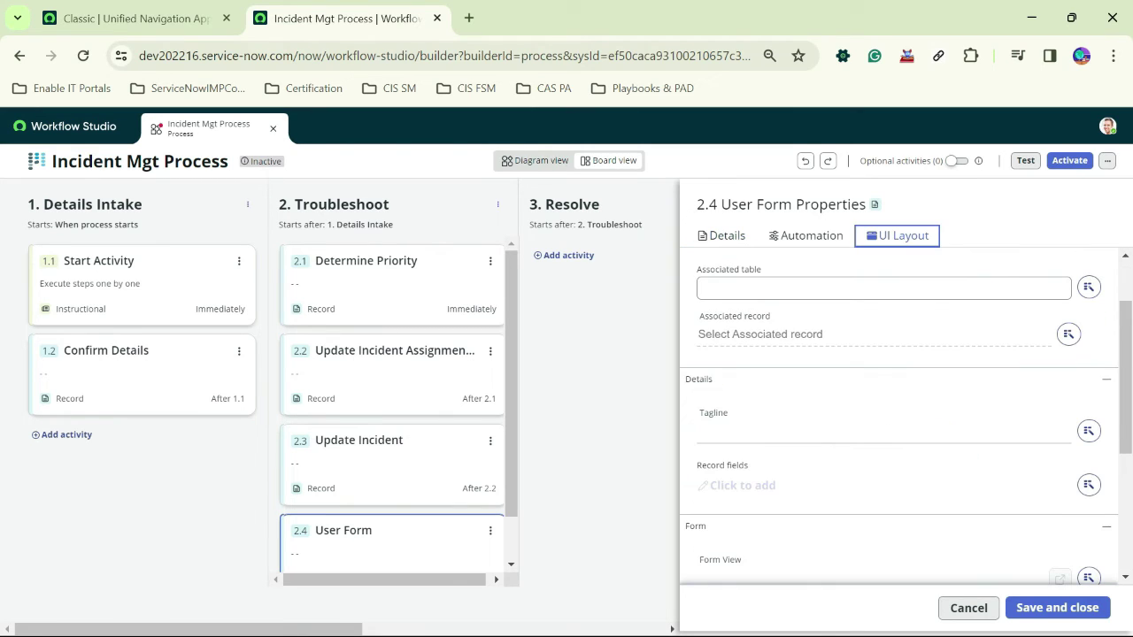
pyautogui.scroll(1, 898, 416)
pyautogui.click(704, 373)
pyautogui.write('incident')
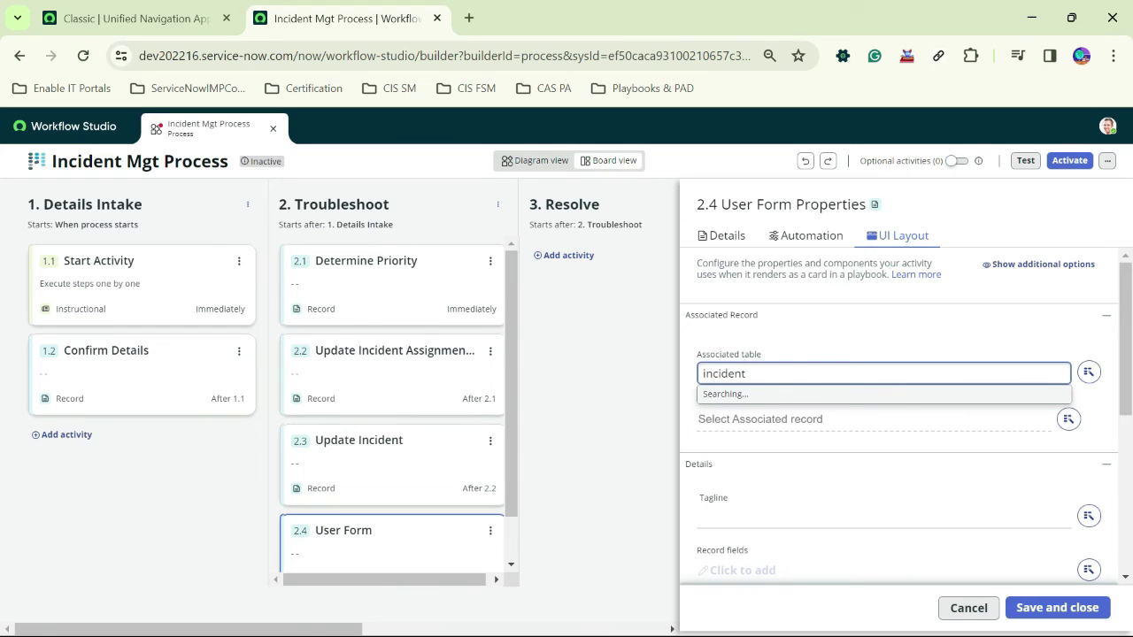
pyautogui.press('Return')
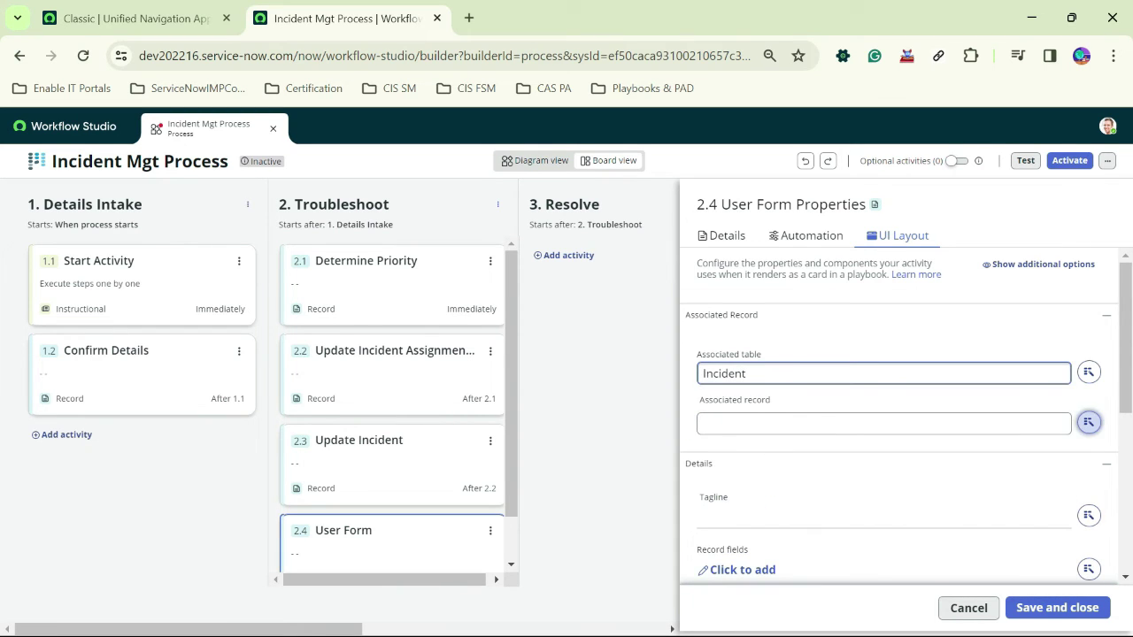
pyautogui.click(1089, 422)
pyautogui.click(1073, 212)
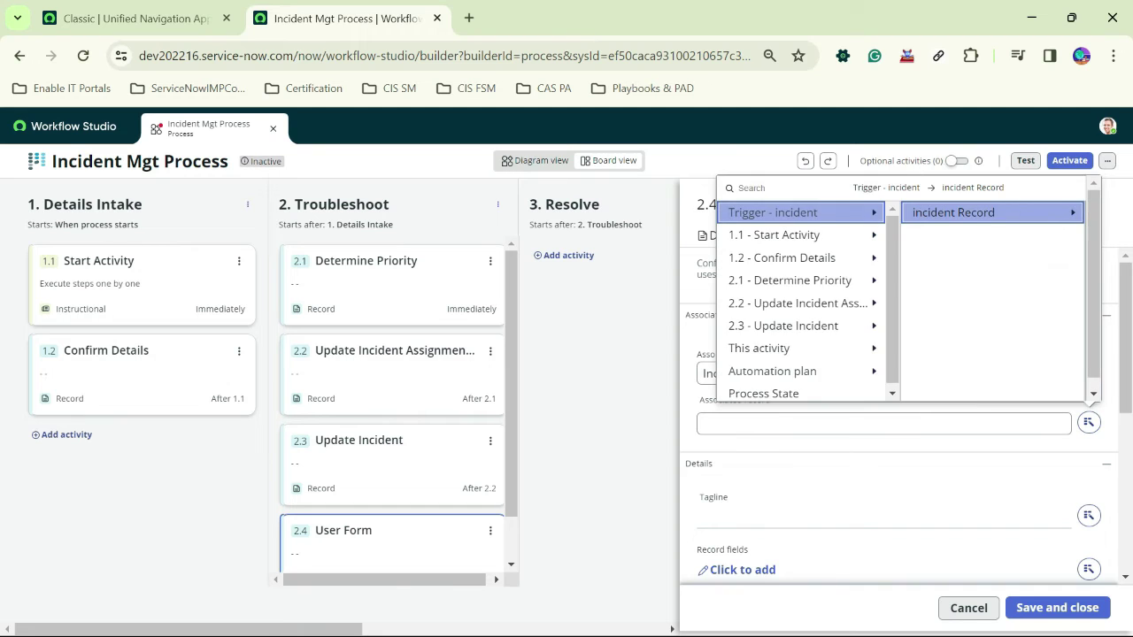
pyautogui.click(953, 212)
# Choose Assignment group and Assigned to as the form fields of the fourth Troubleshoot activity.
pyautogui.scroll(-3, 903, 416)
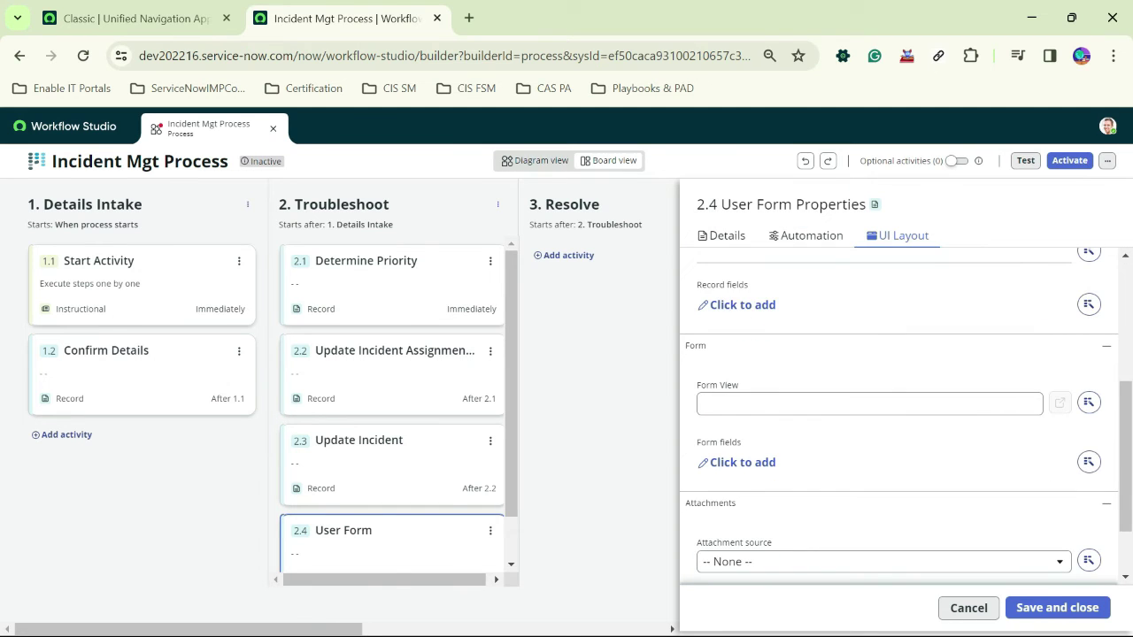
pyautogui.scroll(-1, 902, 416)
pyautogui.click(742, 376)
pyautogui.click(380, 304)
pyautogui.write('assign')
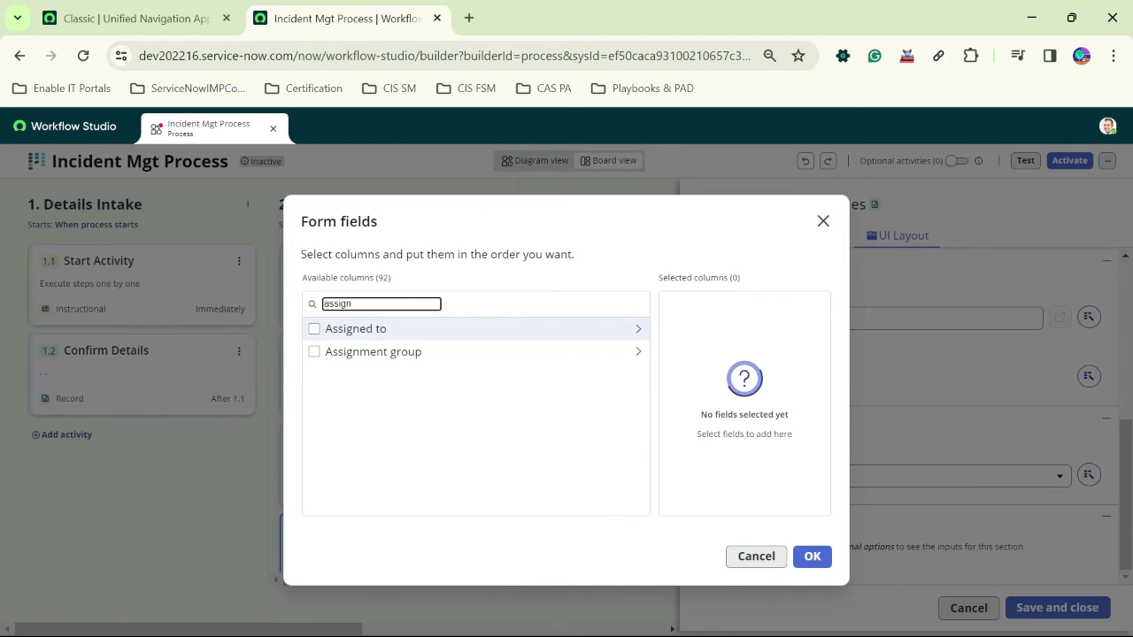
pyautogui.click(314, 351)
pyautogui.click(314, 328)
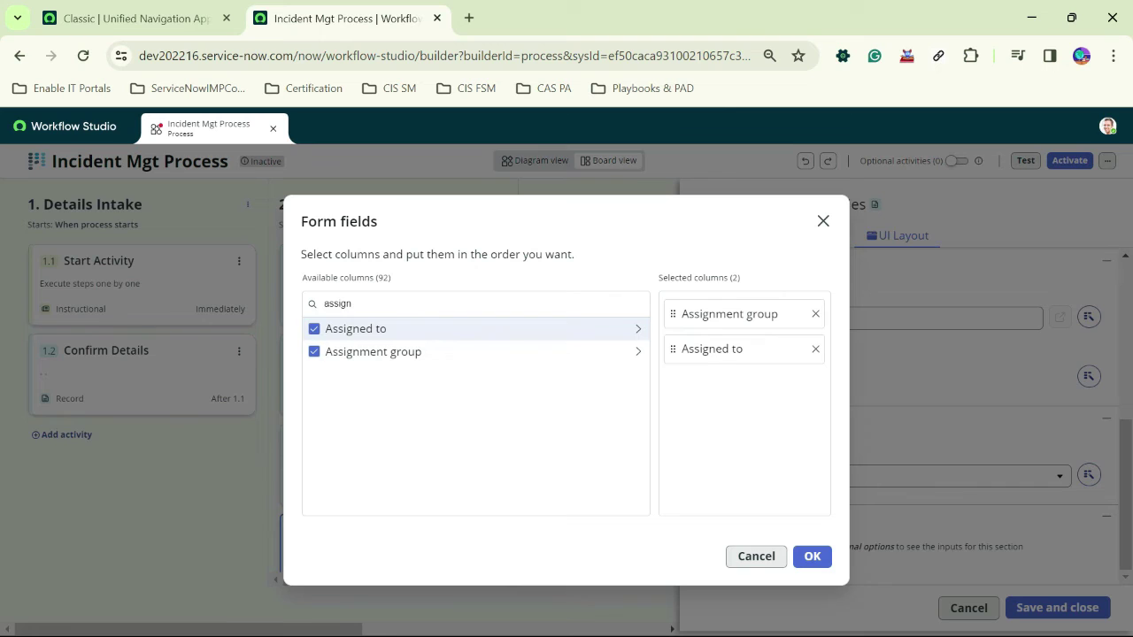
pyautogui.click(811, 555)
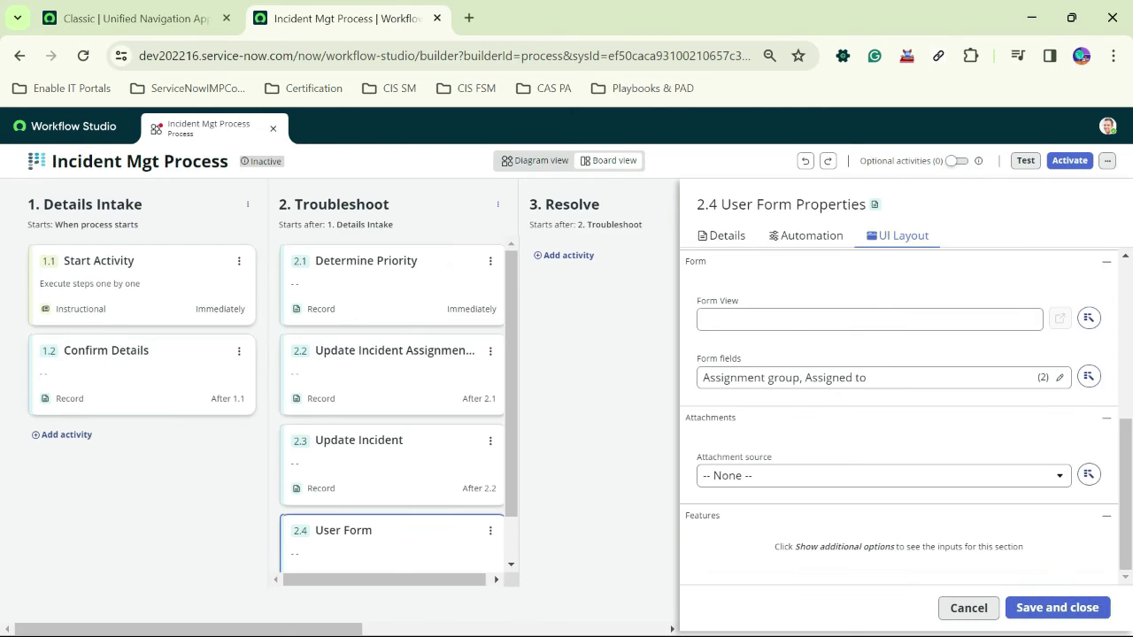
# Save and close the fourth Troubleshoot activity's properties.
pyautogui.click(1056, 607)
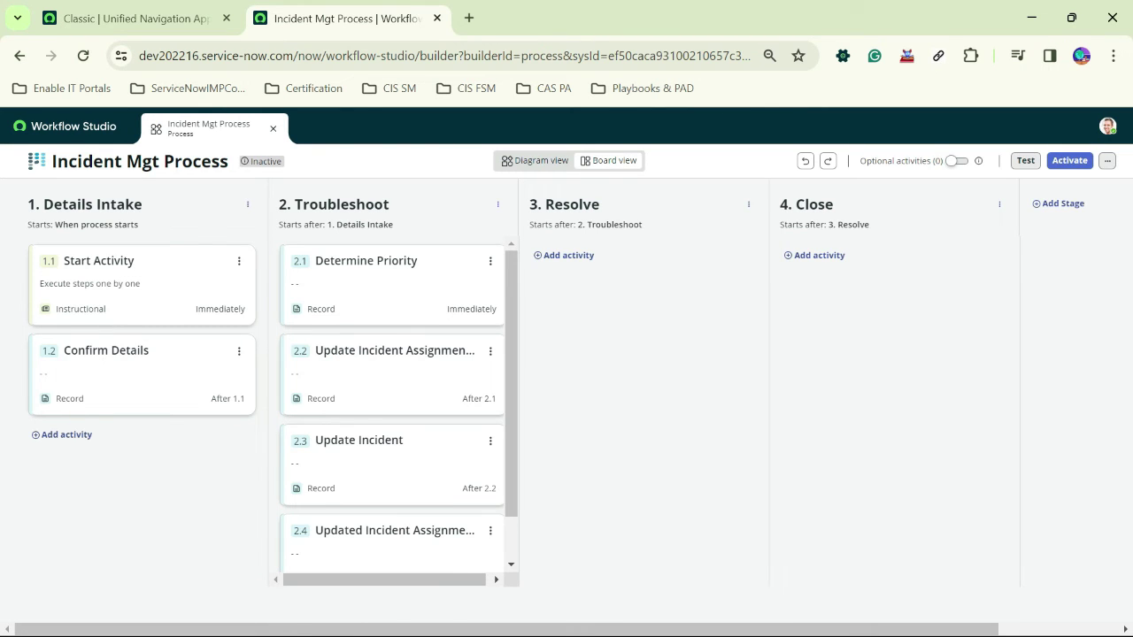
pyautogui.scroll(-1, 392, 464)
pyautogui.scroll(1, 393, 465)
# Add the Incident Resolution activity from the Process Automation Experience group to the Resolve stage and save it with its default label.
pyautogui.click(564, 255)
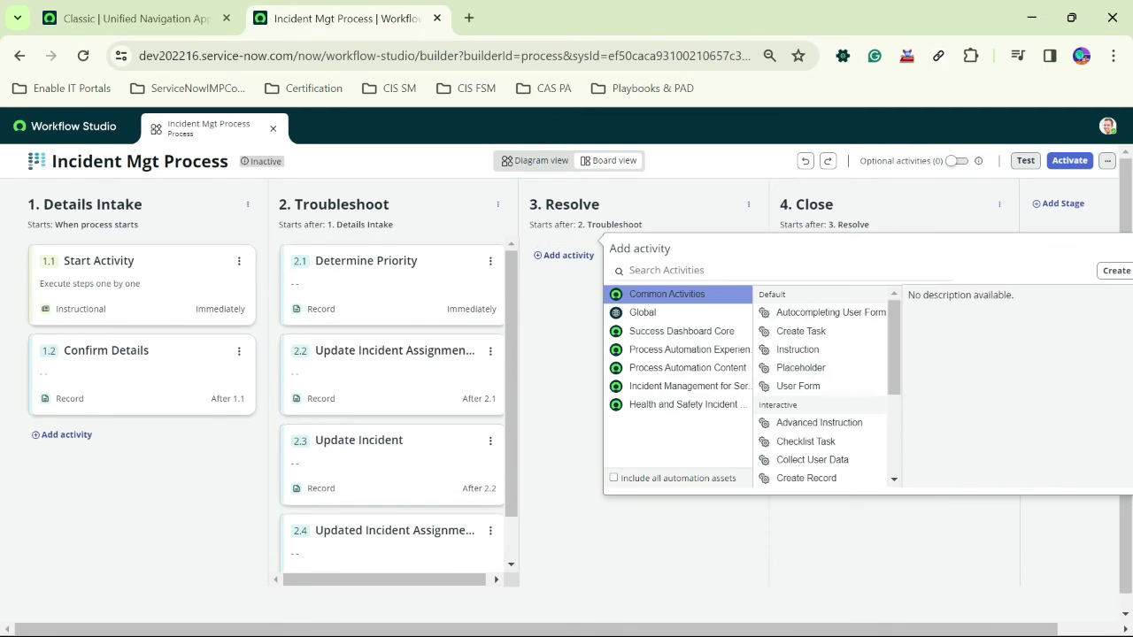
pyautogui.click(688, 349)
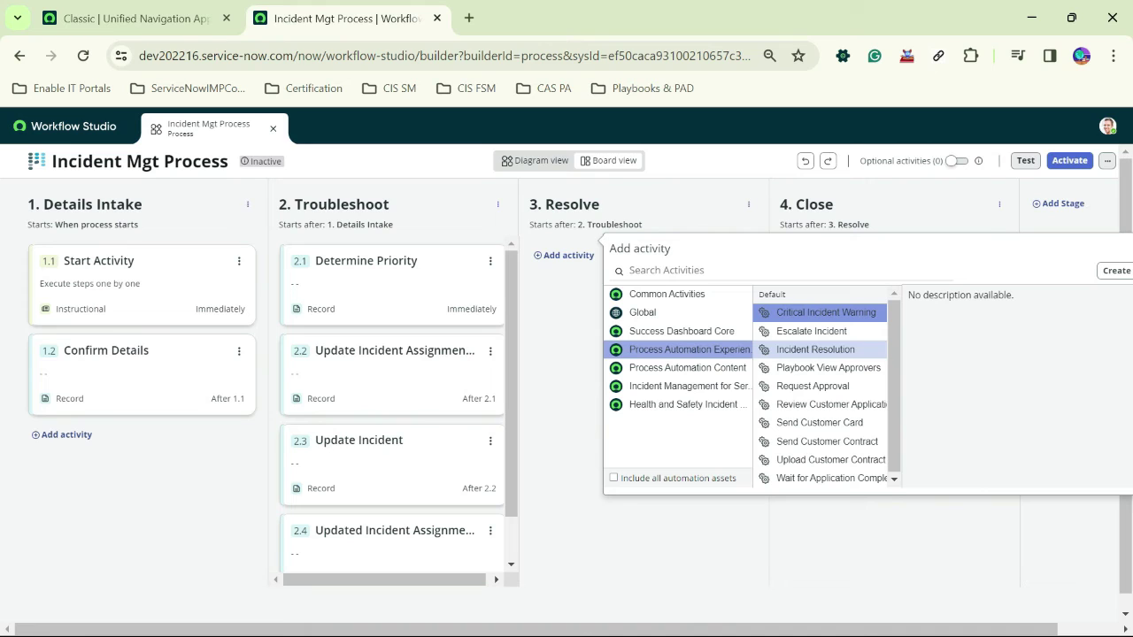
pyautogui.click(815, 350)
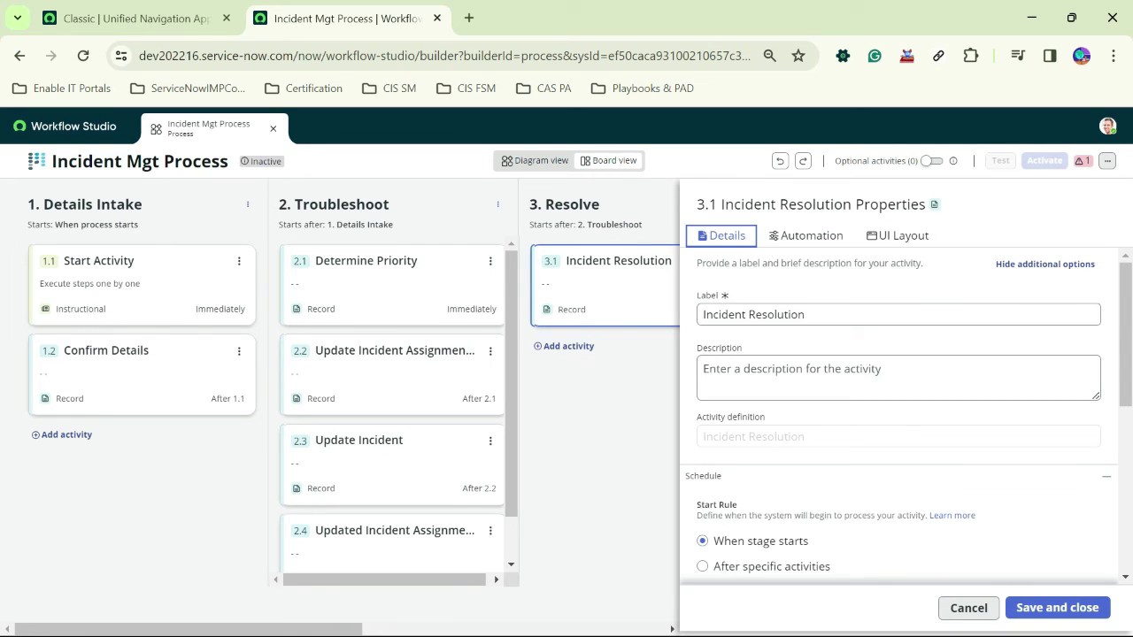
pyautogui.click(857, 315)
pyautogui.scroll(-1, 899, 416)
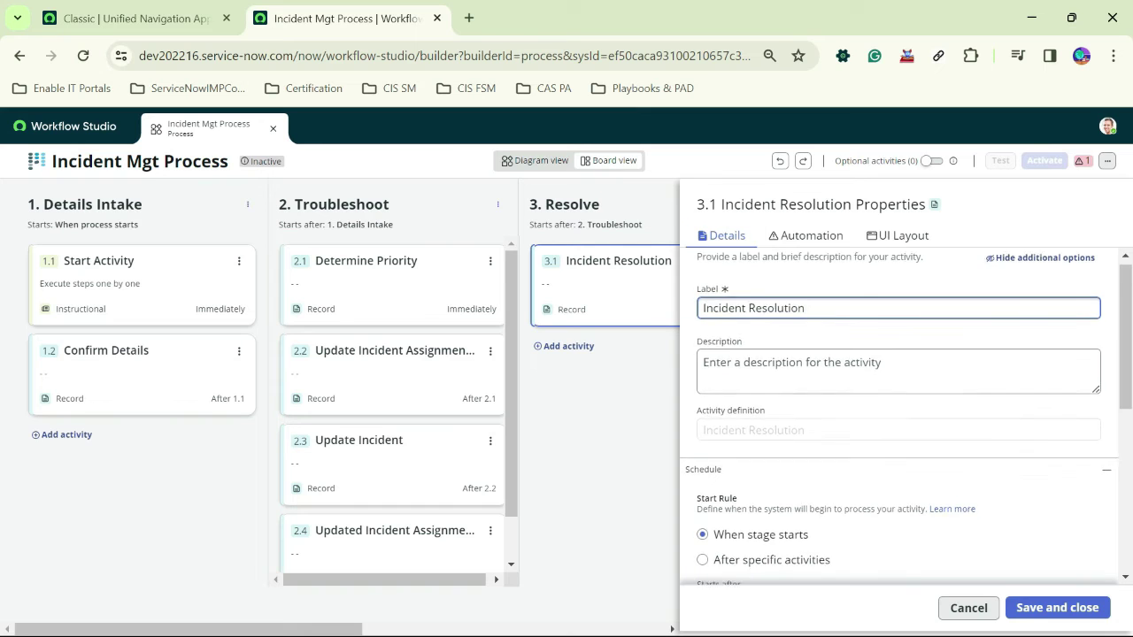
pyautogui.scroll(-4, 898, 416)
pyautogui.scroll(4, 899, 415)
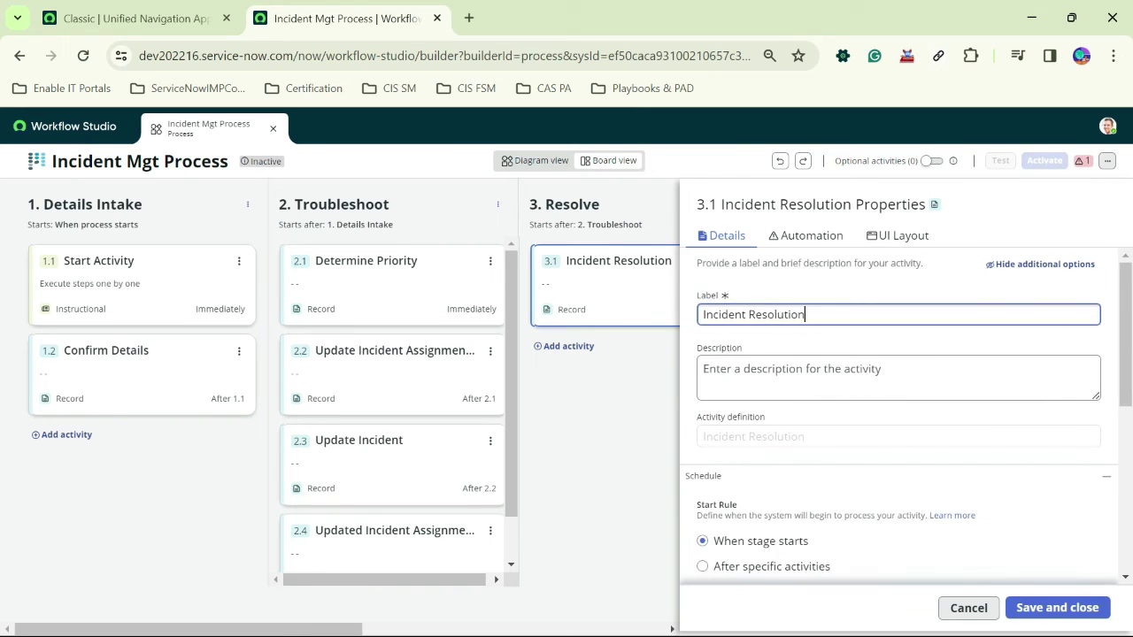
pyautogui.click(1058, 607)
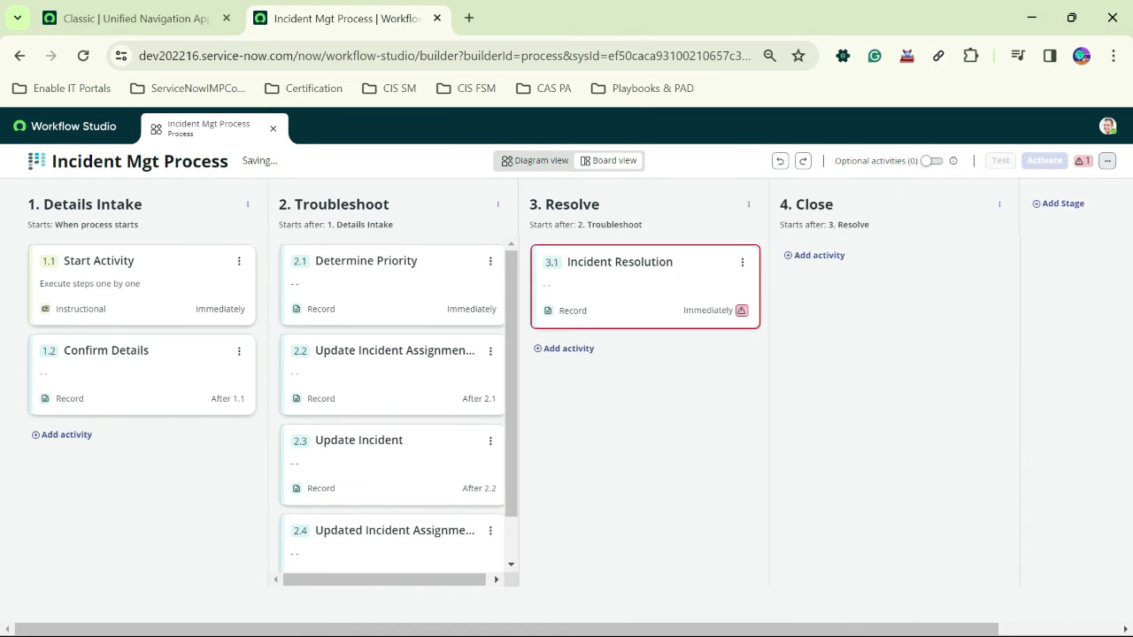
# Add a User Form activity to the Close stage and label it "Closure Notes".
pyautogui.click(813, 254)
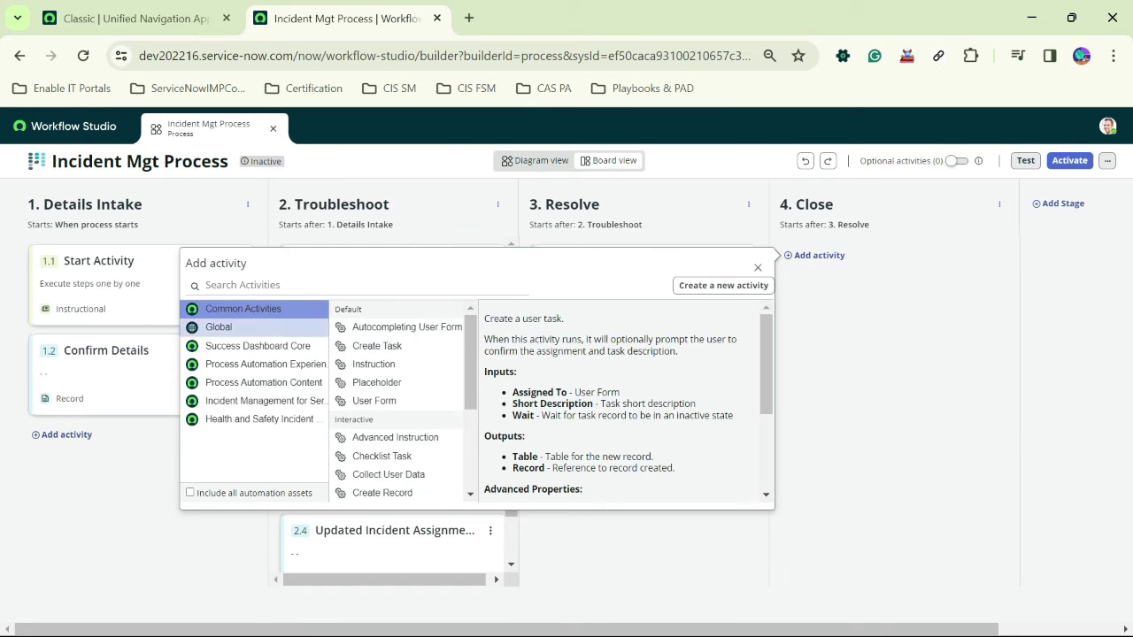
pyautogui.click(374, 400)
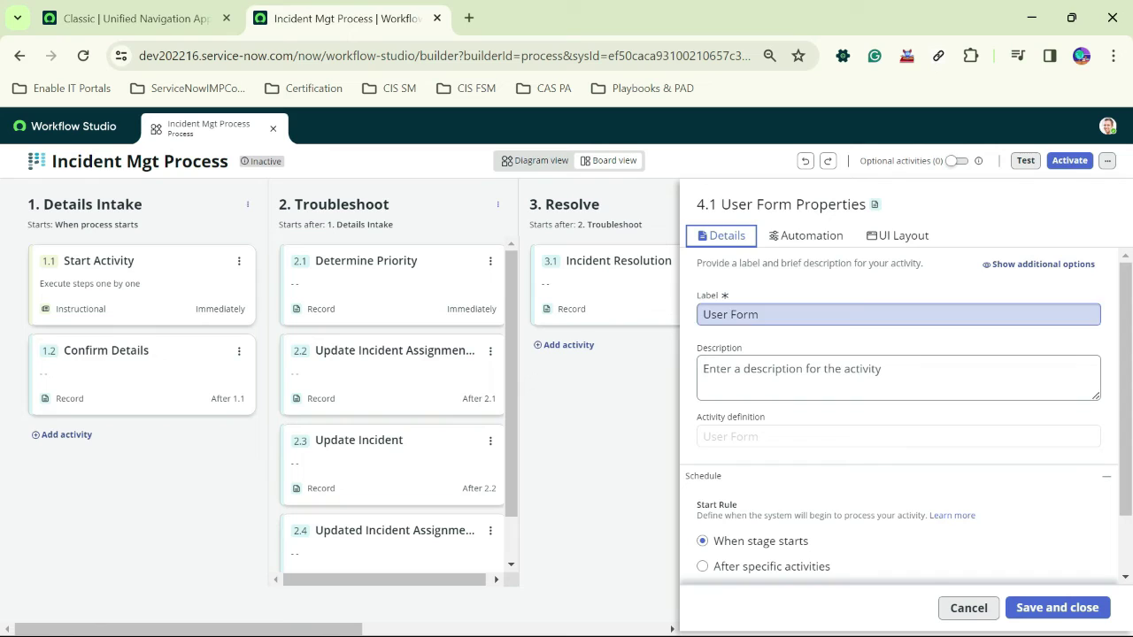
pyautogui.write('Cl')
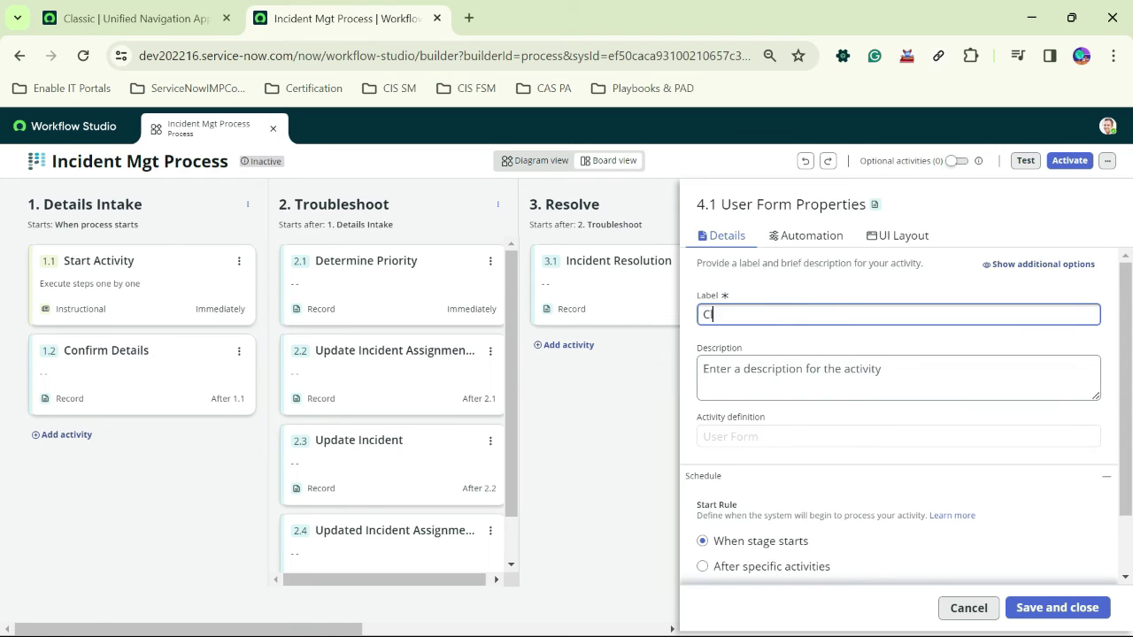
pyautogui.write('osure Notes')
# Set the Closure Notes activity's associated table to Incident and its associated record to the trigger's incident record.
pyautogui.click(897, 236)
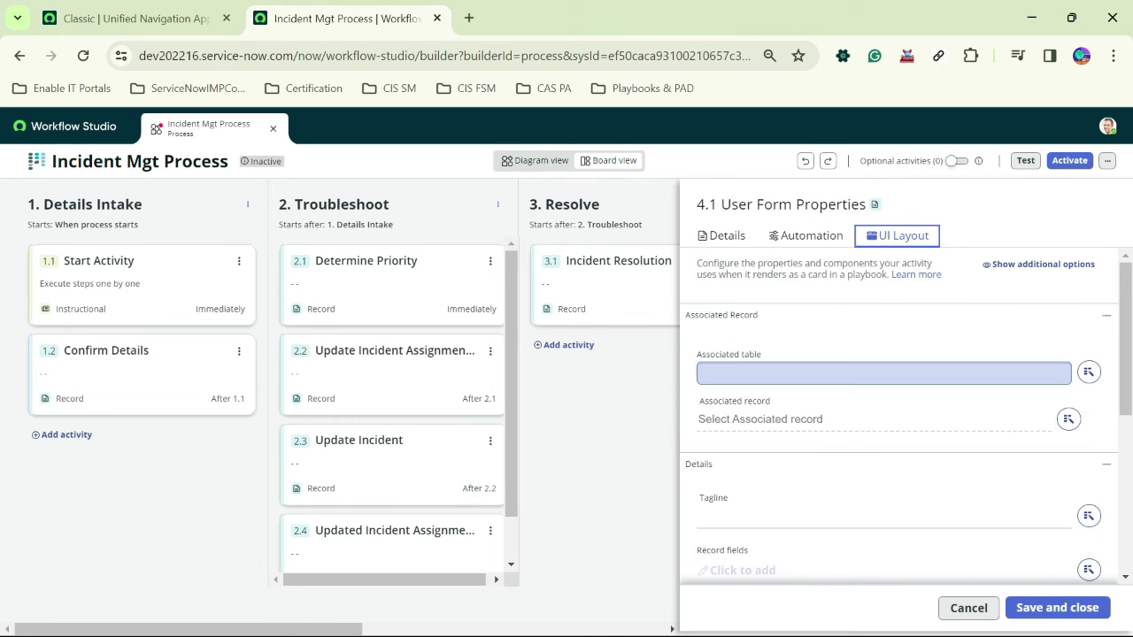
pyautogui.write('incident')
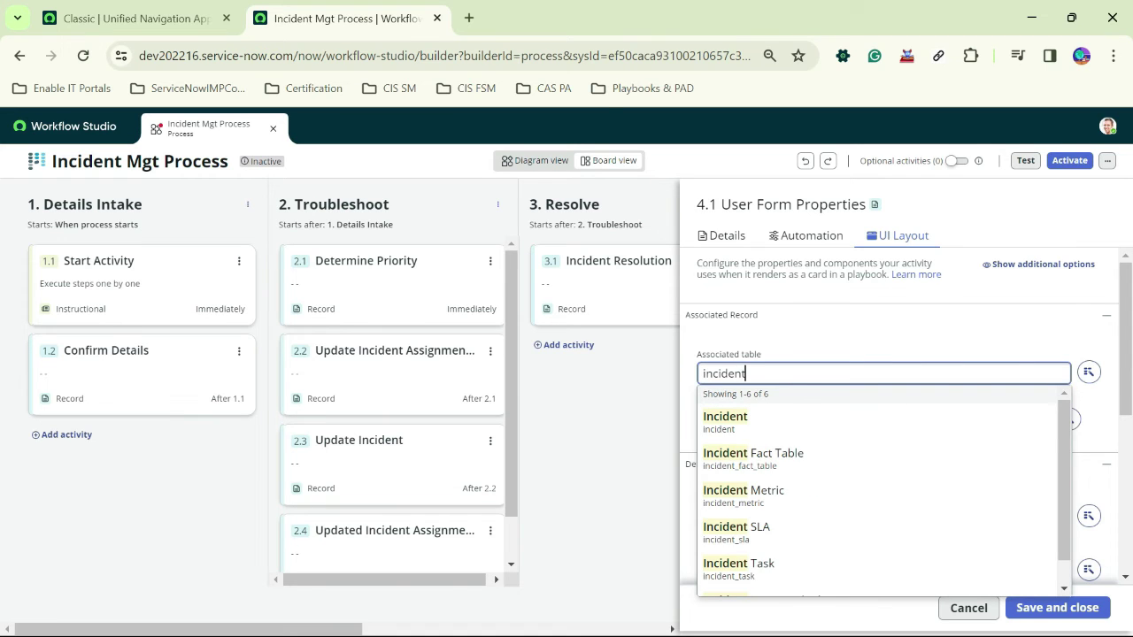
pyautogui.press('Down')
pyautogui.press('Return')
pyautogui.click(882, 423)
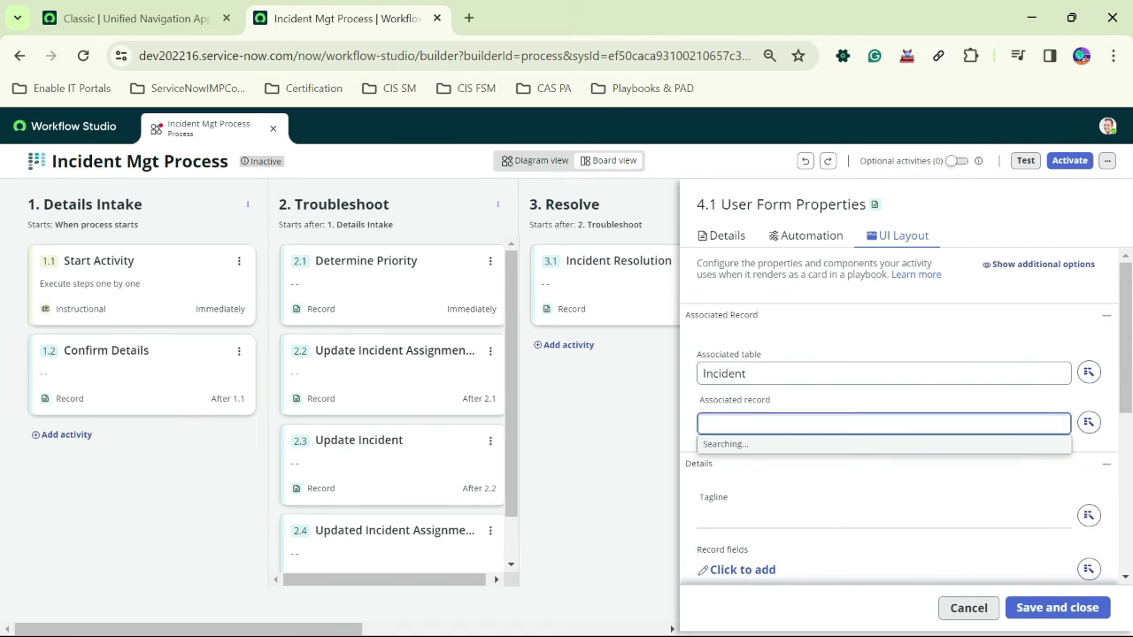
pyautogui.click(1088, 422)
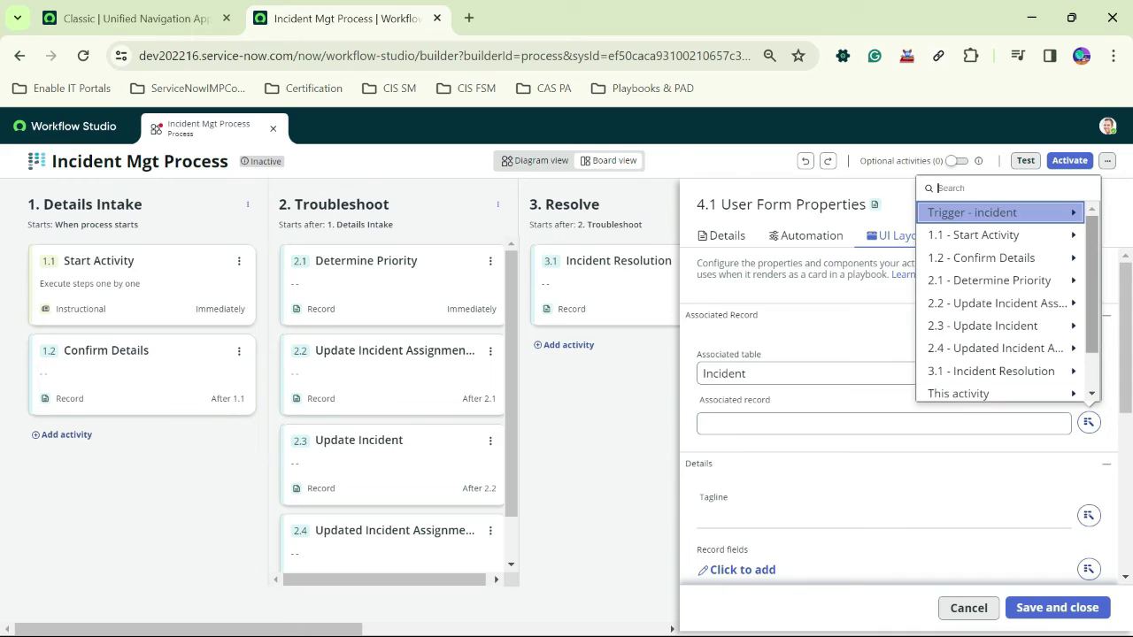
pyautogui.click(1073, 212)
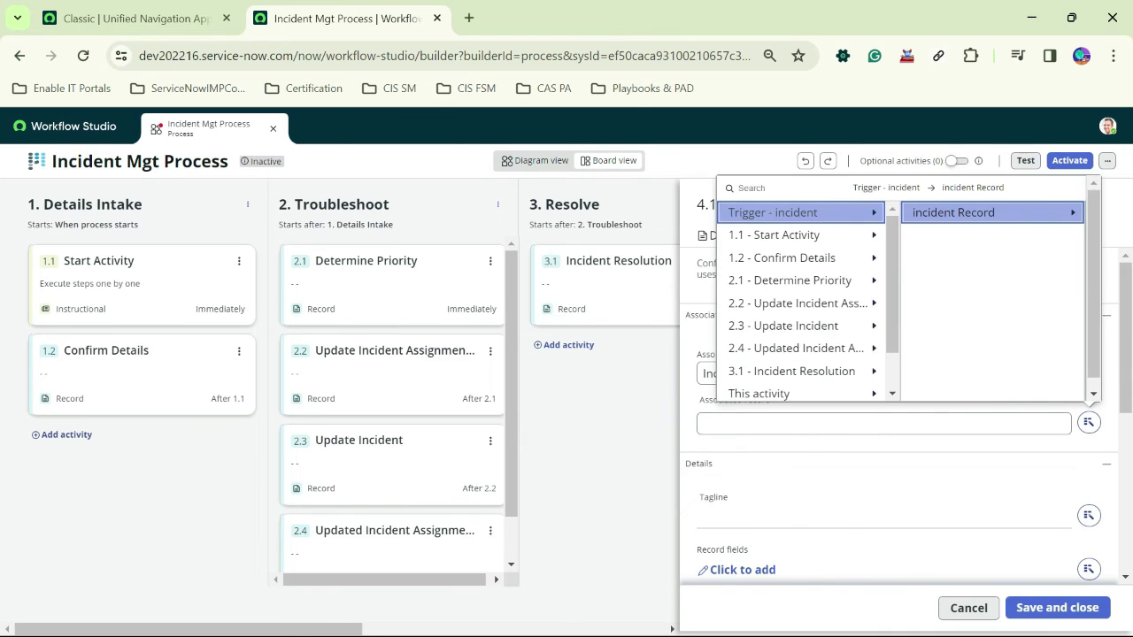
pyautogui.click(974, 212)
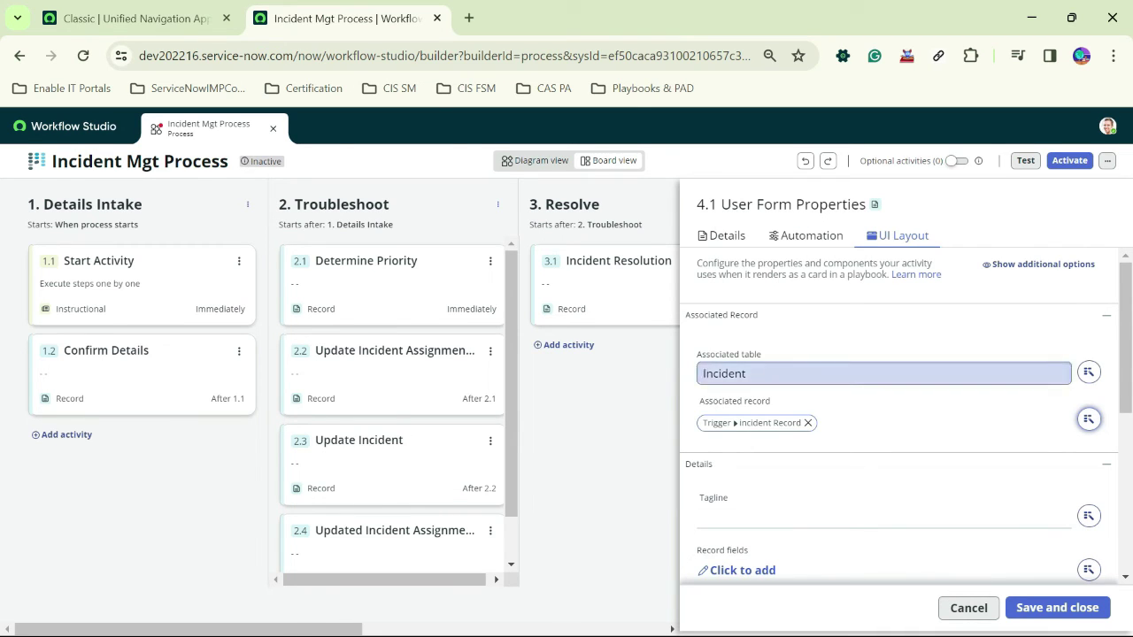
# Add Work notes as the form field of the Closure Notes activity and save it.
pyautogui.scroll(-1, 902, 416)
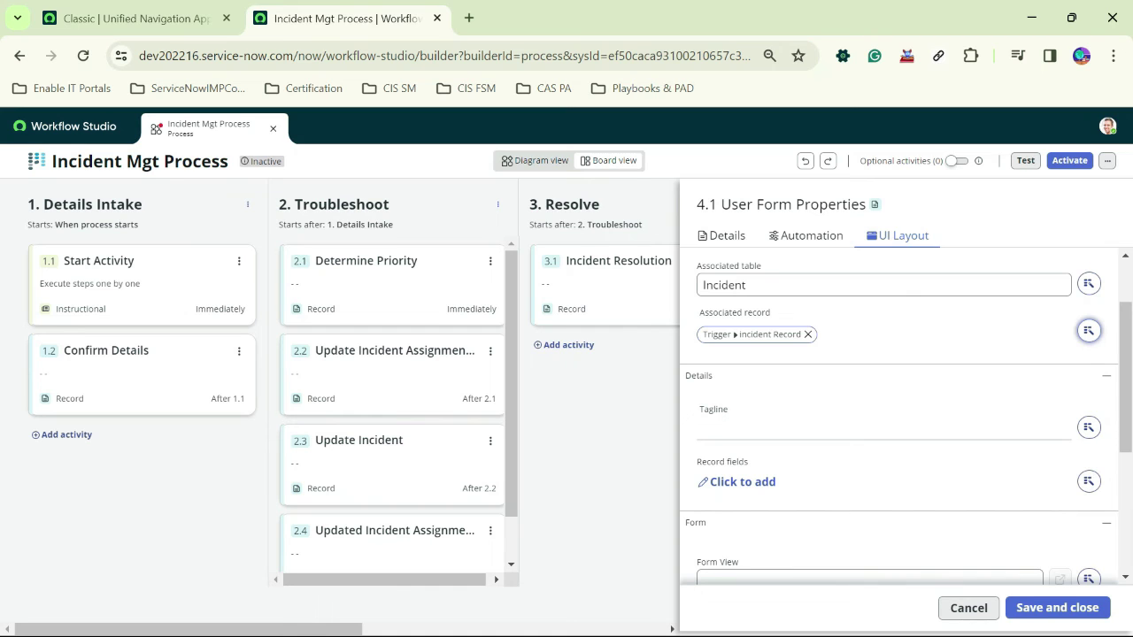
pyautogui.scroll(-3, 903, 415)
pyautogui.click(742, 377)
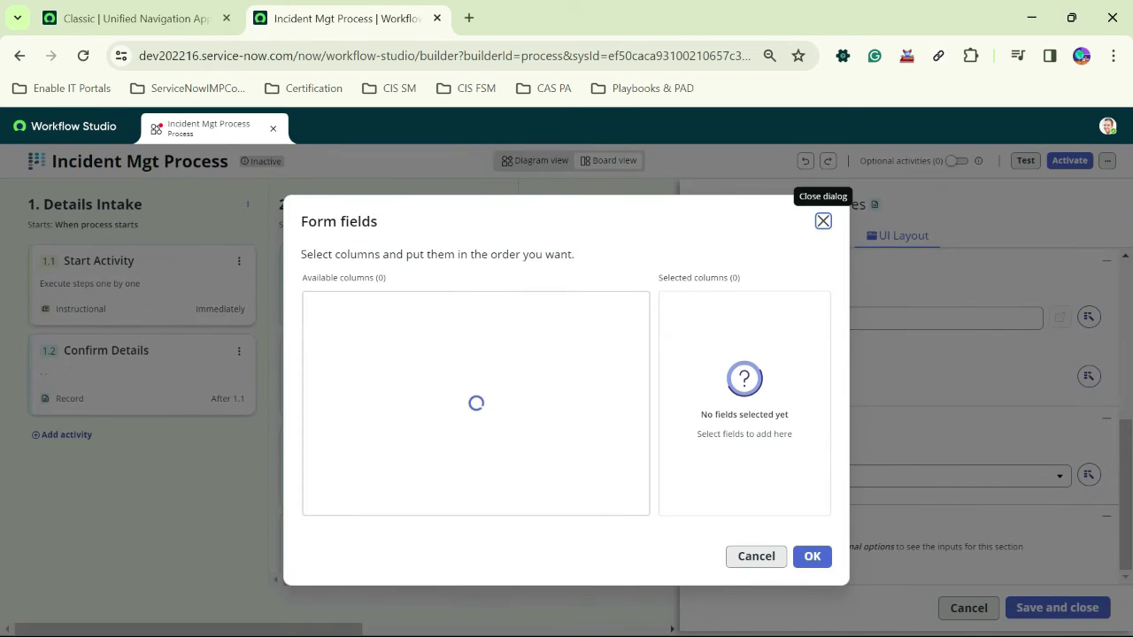
pyautogui.write('wor')
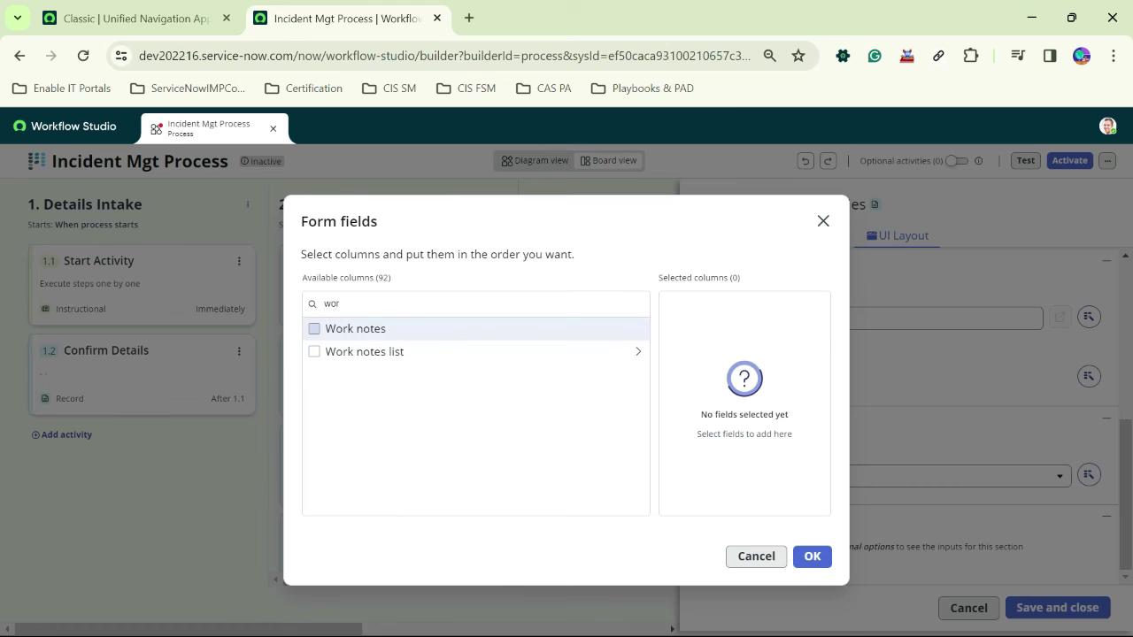
pyautogui.click(314, 328)
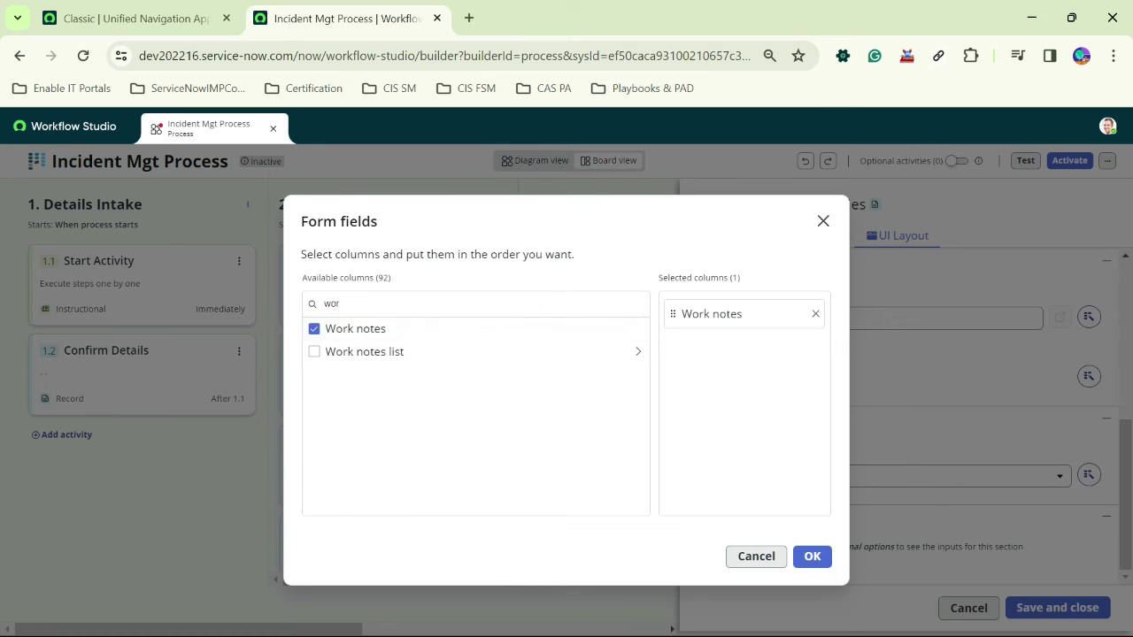
pyautogui.click(812, 556)
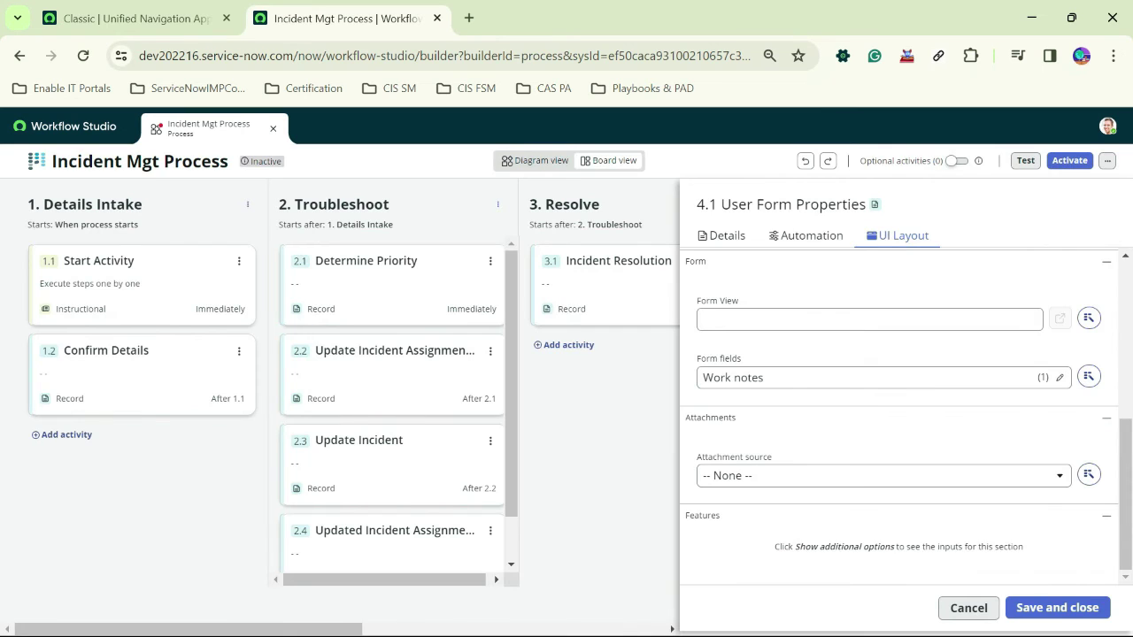
pyautogui.click(1056, 607)
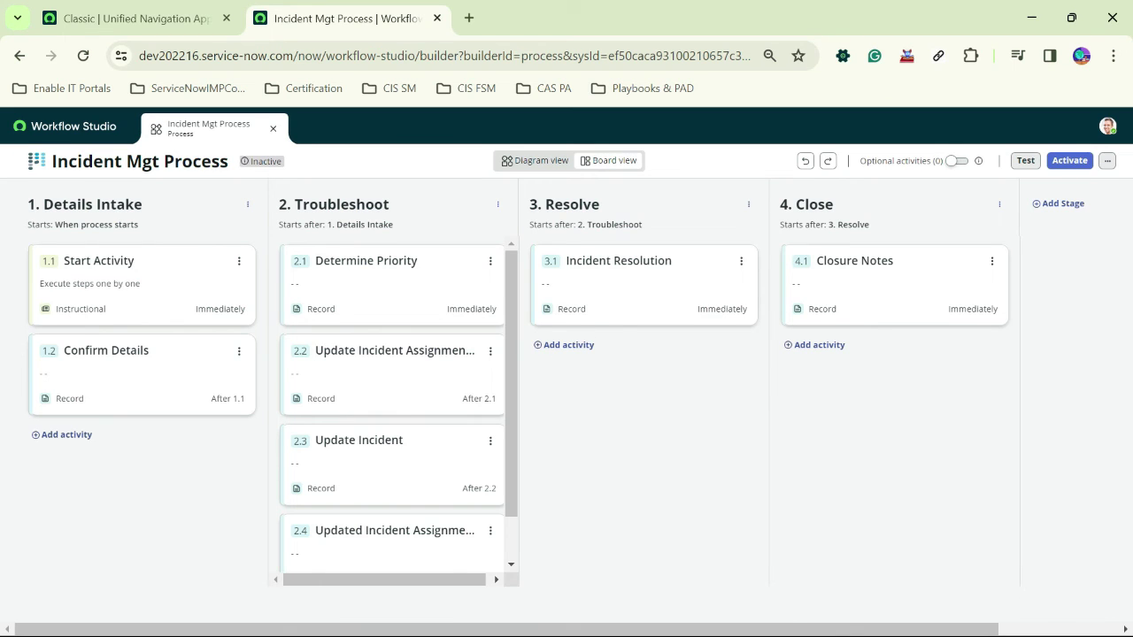
# Activate the process and run a test of it on incident record INC0000015.
pyautogui.click(1107, 161)
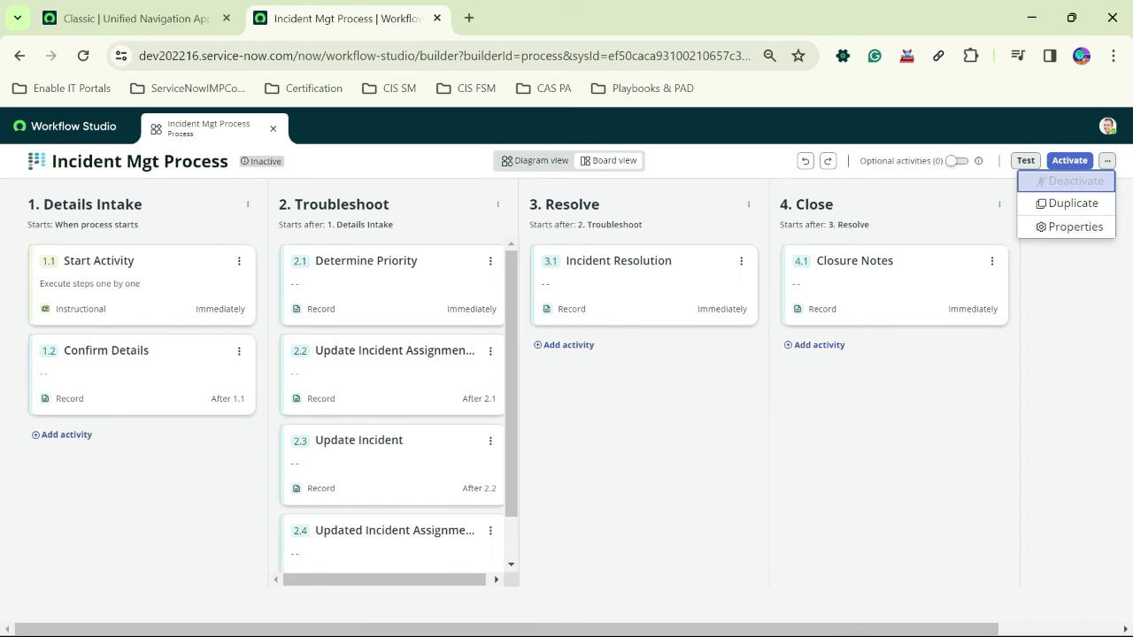
pyautogui.click(1069, 160)
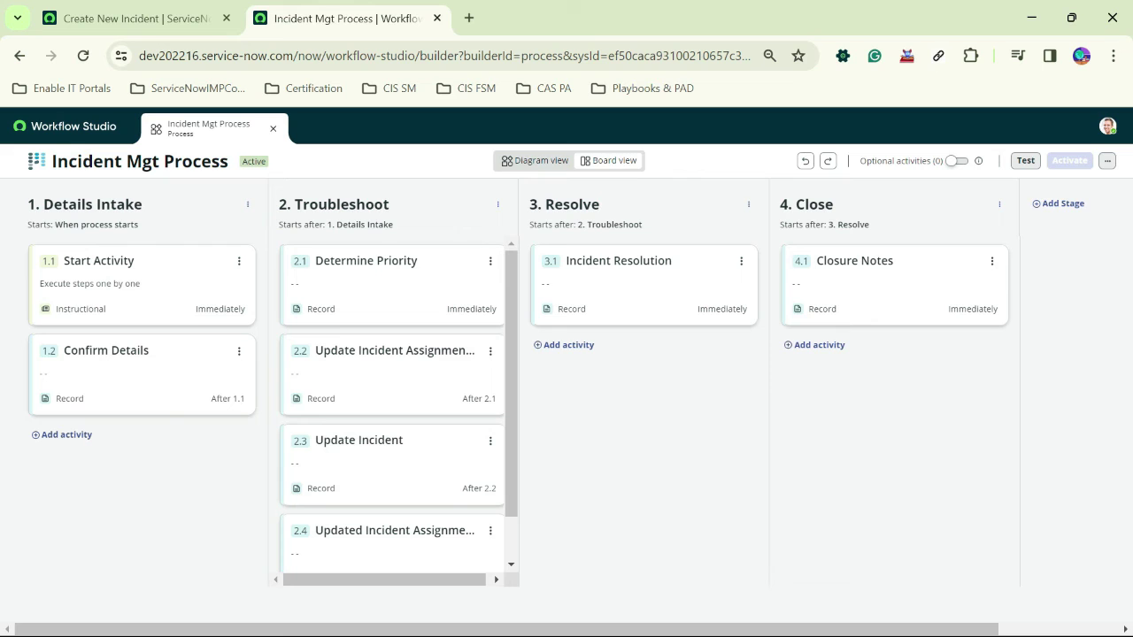
pyautogui.click(1025, 161)
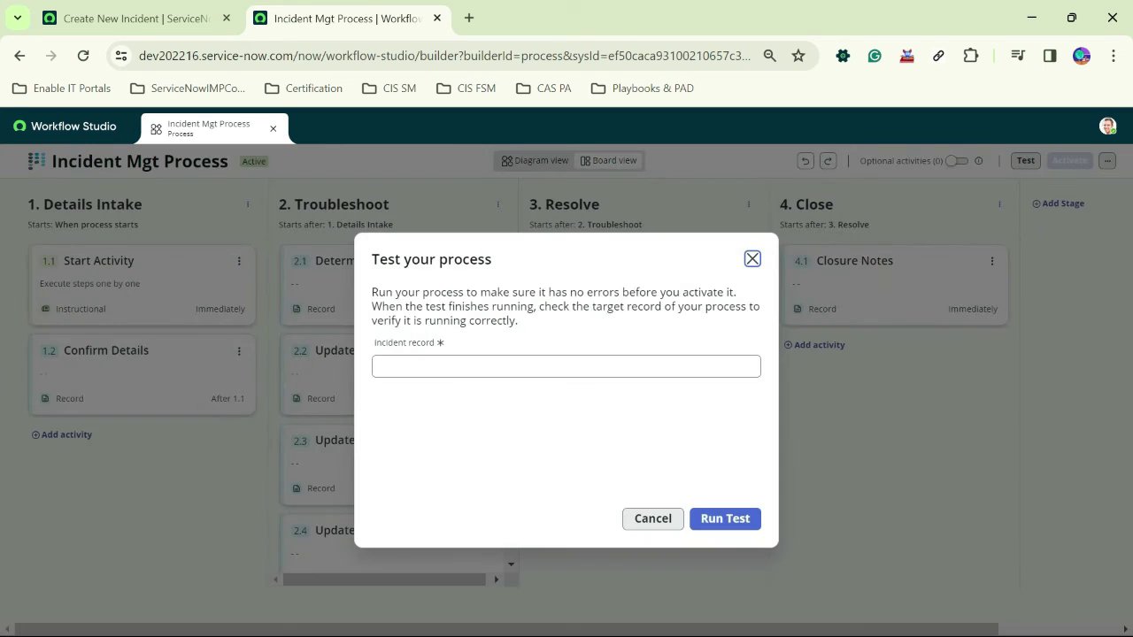
pyautogui.click(566, 367)
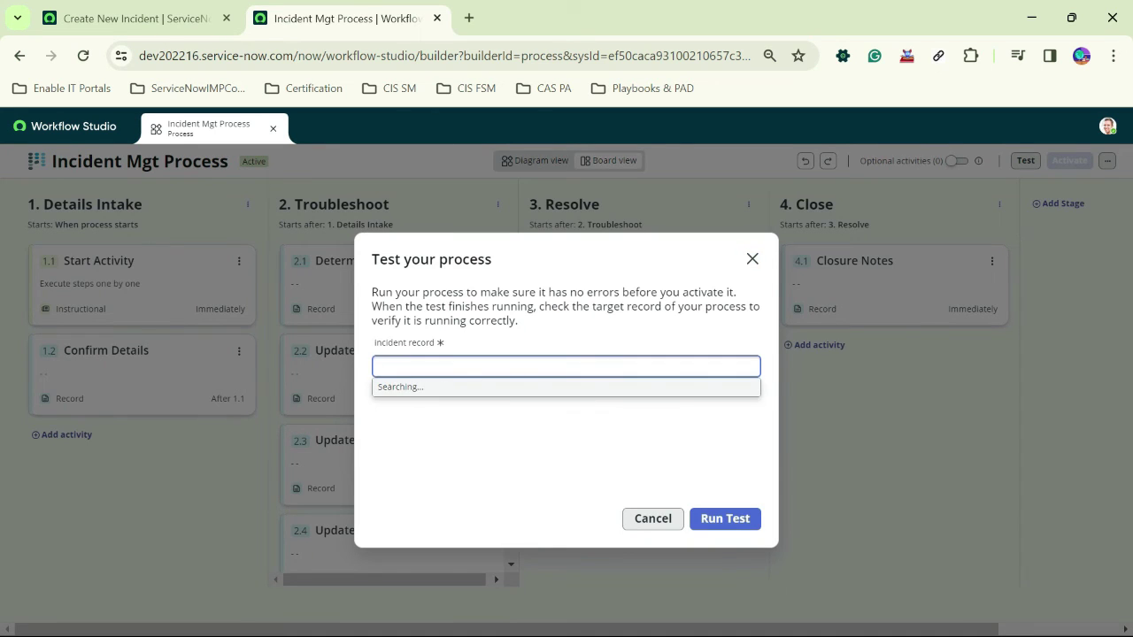
pyautogui.press('Down')
pyautogui.press('Down')
pyautogui.press('Down')
pyautogui.press('Down')
pyautogui.press('Down')
pyautogui.press('Down')
pyautogui.press('Down')
pyautogui.press('Down')
pyautogui.press('Down')
pyautogui.press('Down')
pyautogui.press('Down')
pyautogui.press('Down')
pyautogui.press('Down')
pyautogui.press('Down')
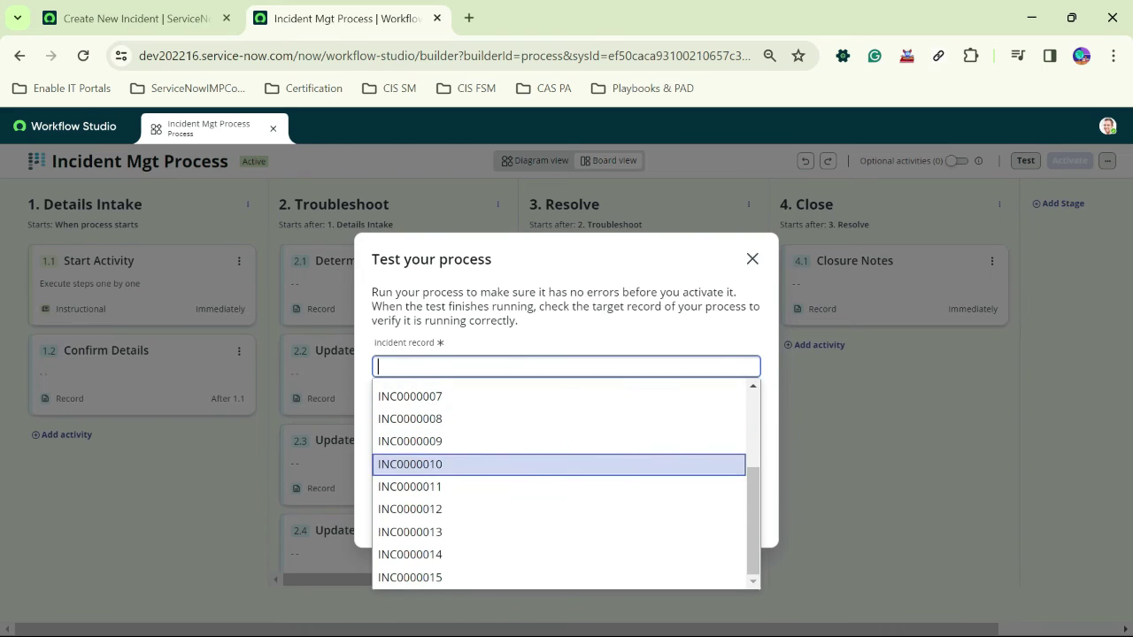
pyautogui.press('Down')
pyautogui.press('Return')
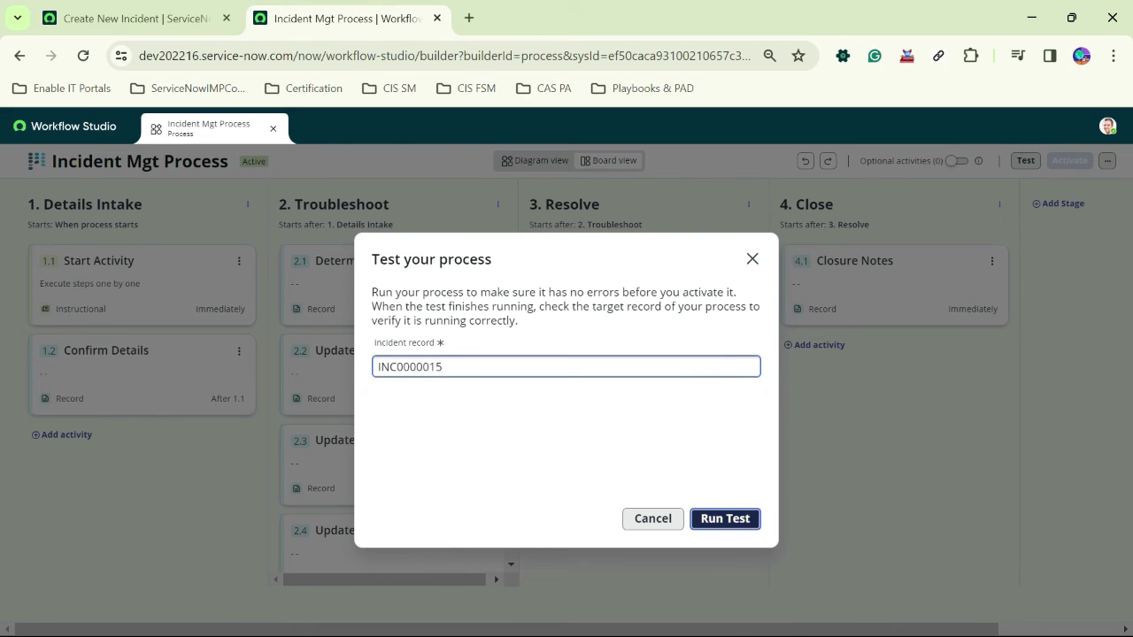
pyautogui.press('Return')
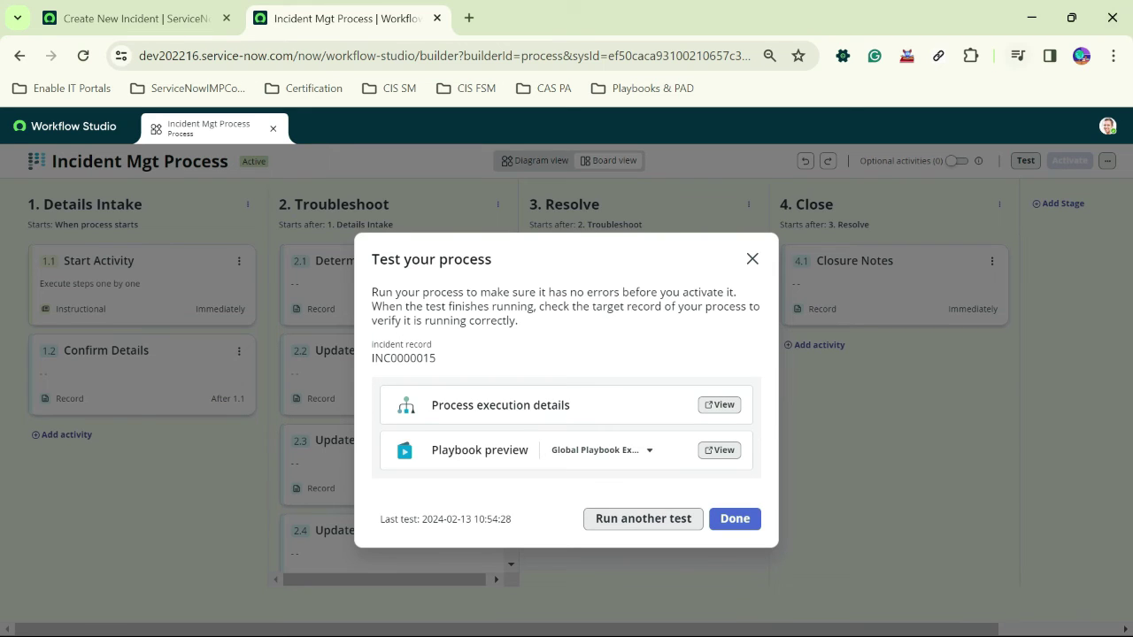
# Open the test's playbook preview and complete the Start Activity and Confirm Details activities of the Details Intake stage.
pyautogui.click(719, 449)
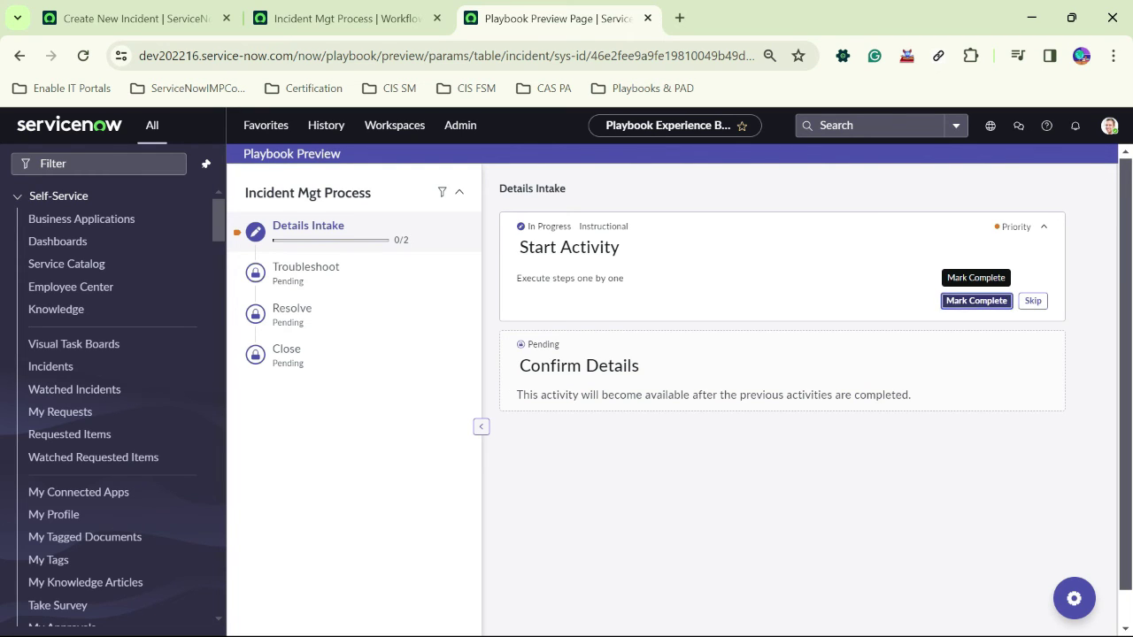
pyautogui.click(976, 301)
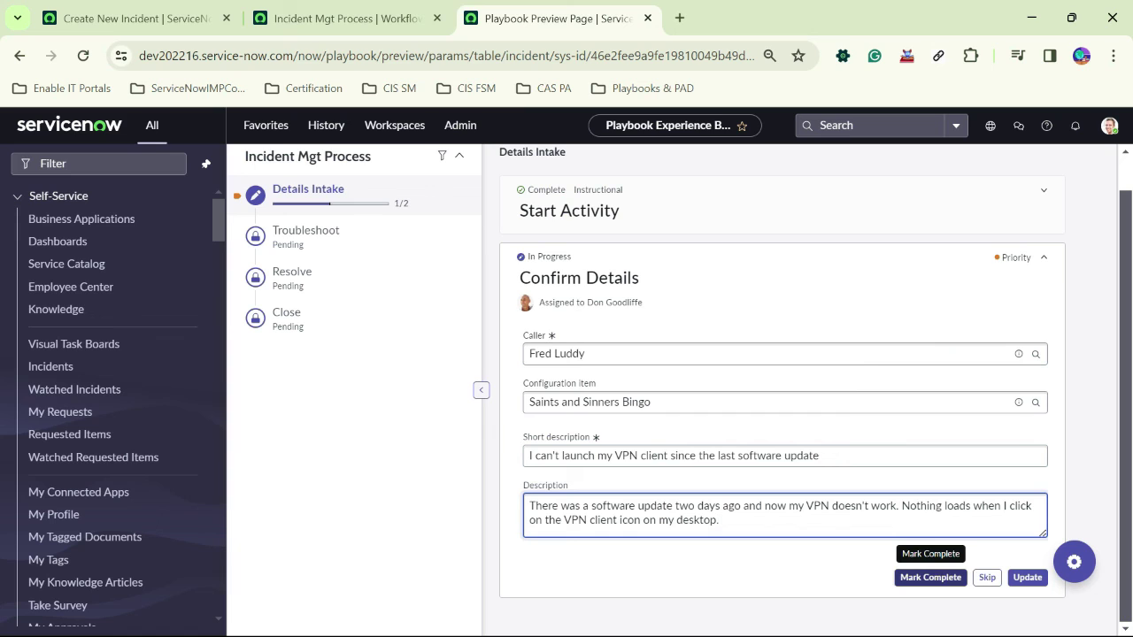
pyautogui.click(930, 577)
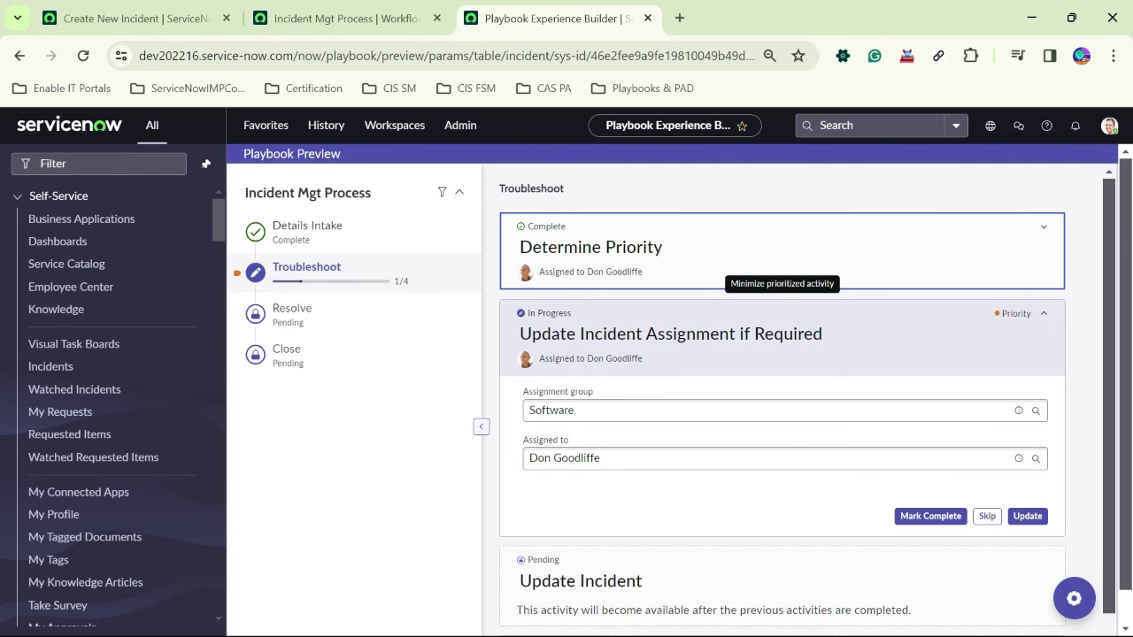
# Complete the Update Incident Assignment if Required activity, and complete Update Incident with "Test" as the work notes.
pyautogui.scroll(-1, 782, 416)
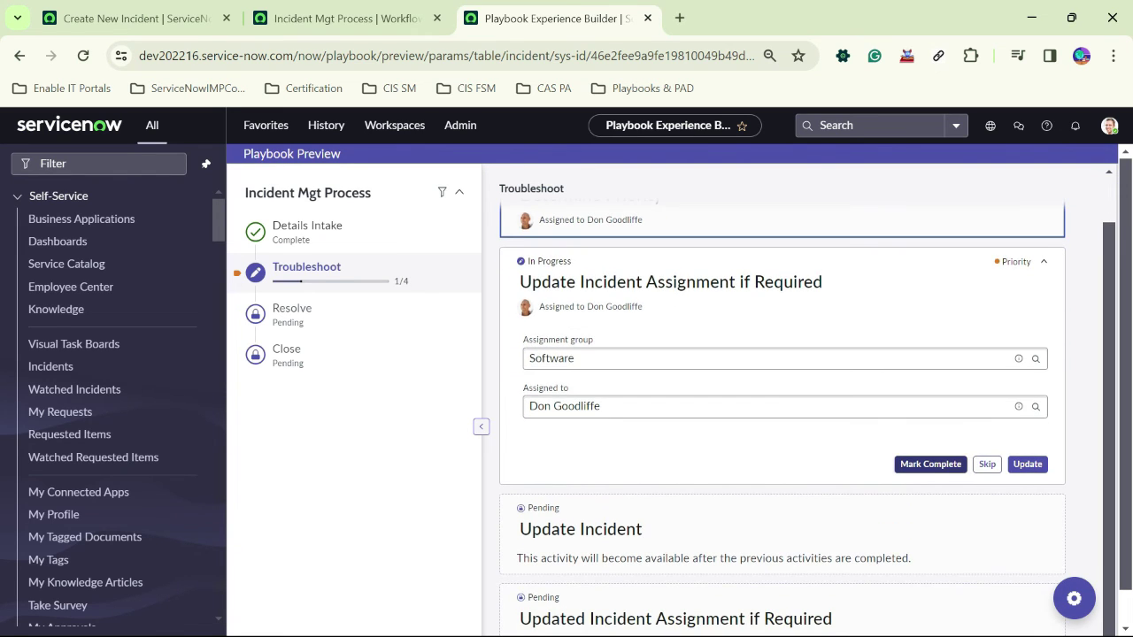
pyautogui.click(930, 463)
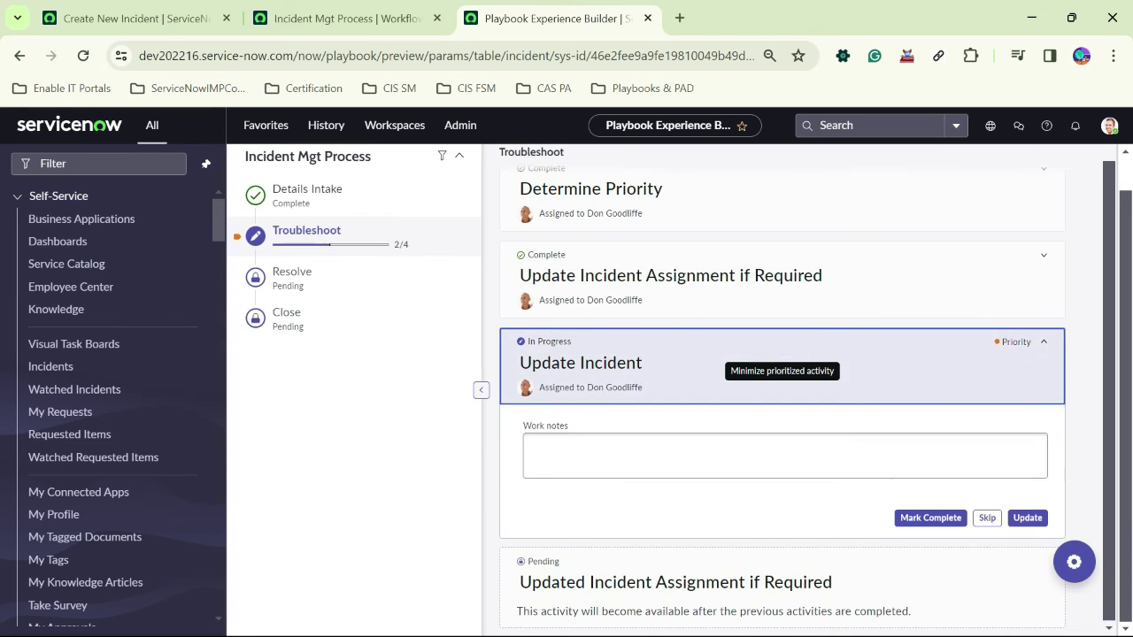
pyautogui.write('Test')
pyautogui.click(929, 517)
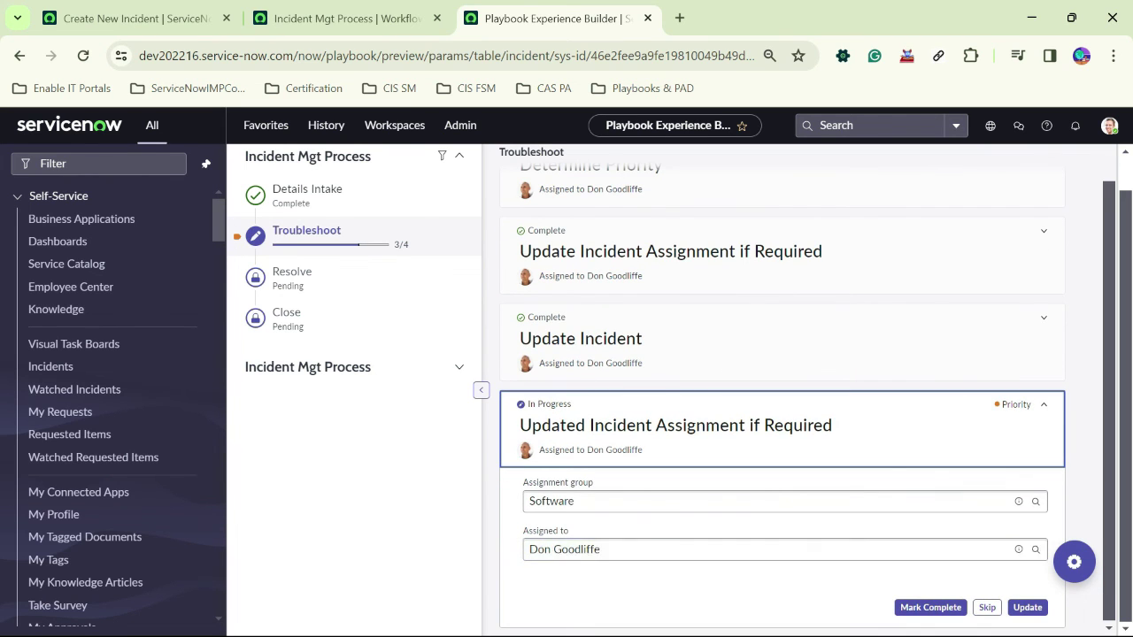
# Complete the Updated Incident Assignment if Required activity, and resolve the incident with resolution code Known error and resolution notes "Complete".
pyautogui.click(930, 607)
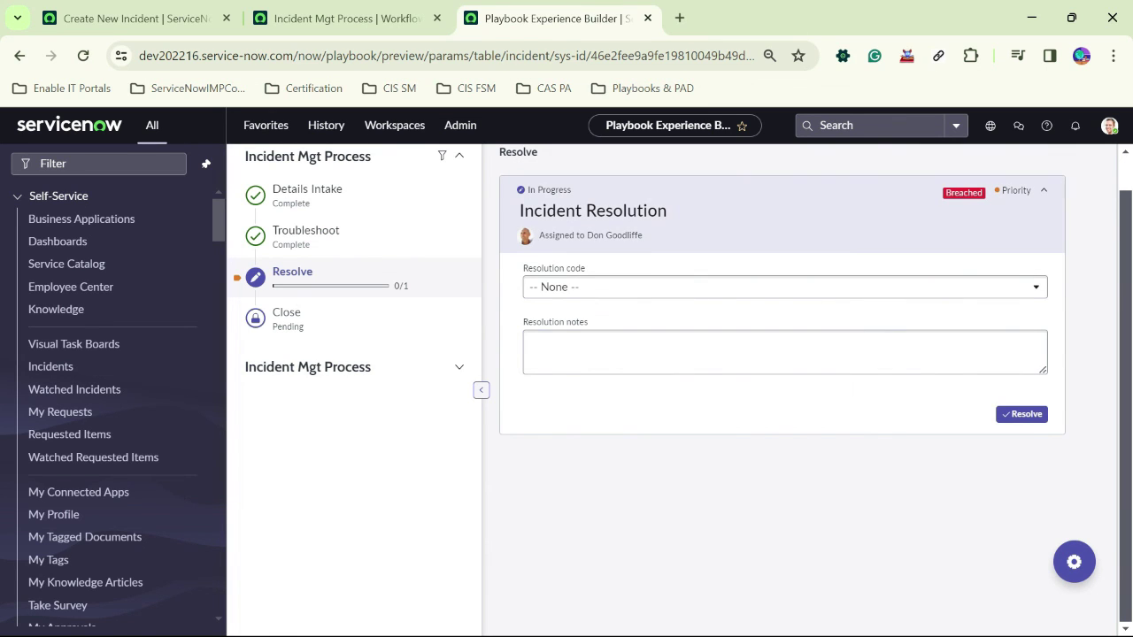
pyautogui.click(784, 287)
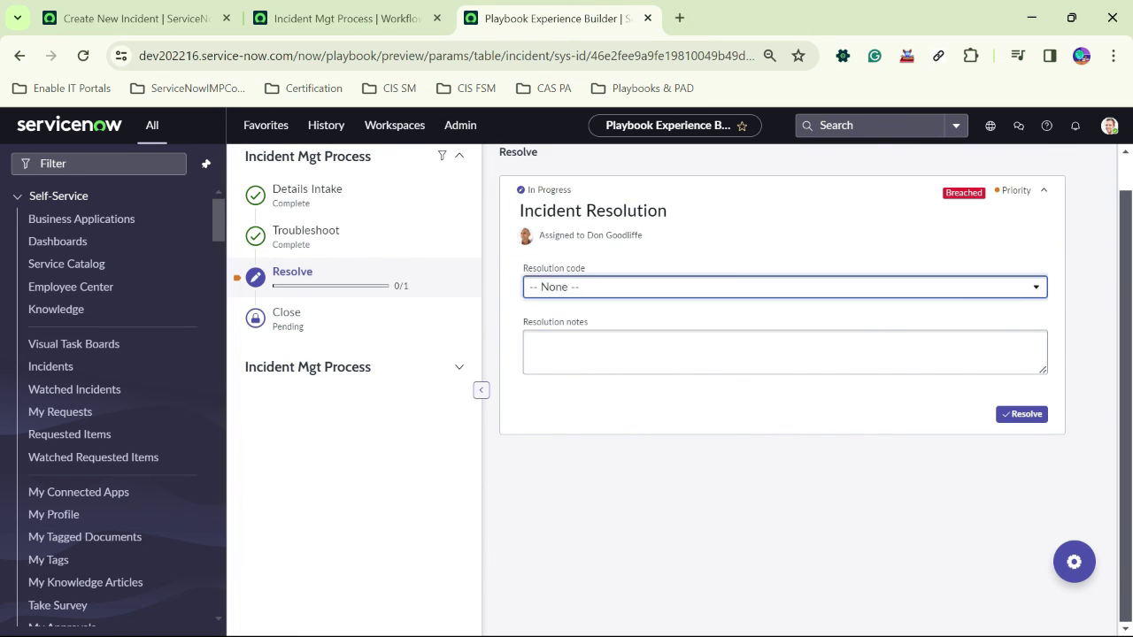
pyautogui.click(784, 287)
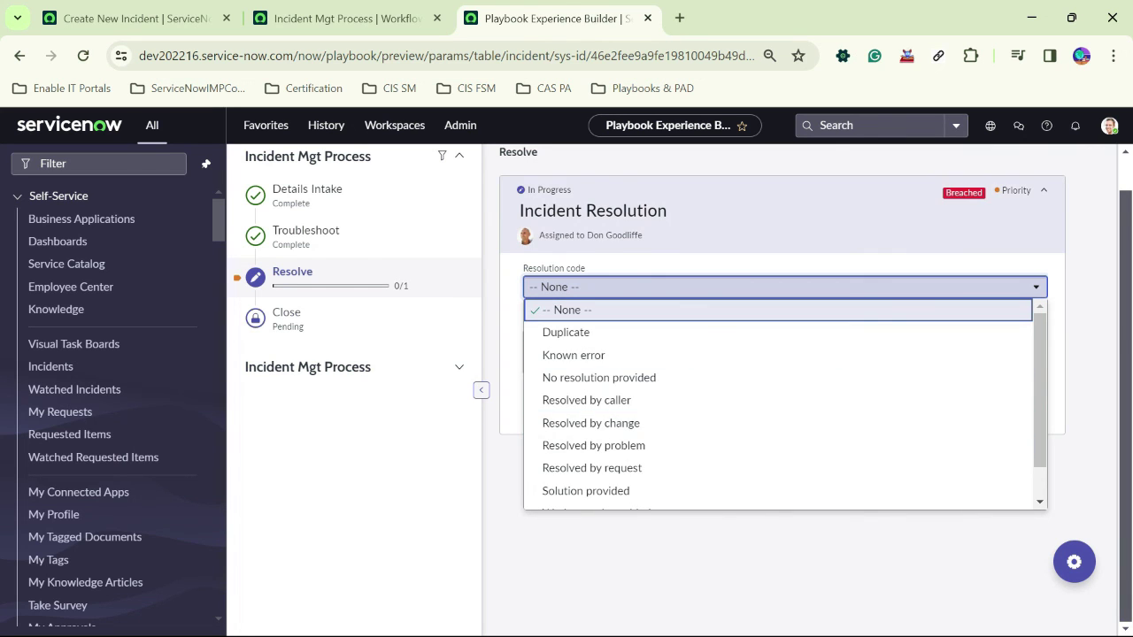
pyautogui.click(782, 213)
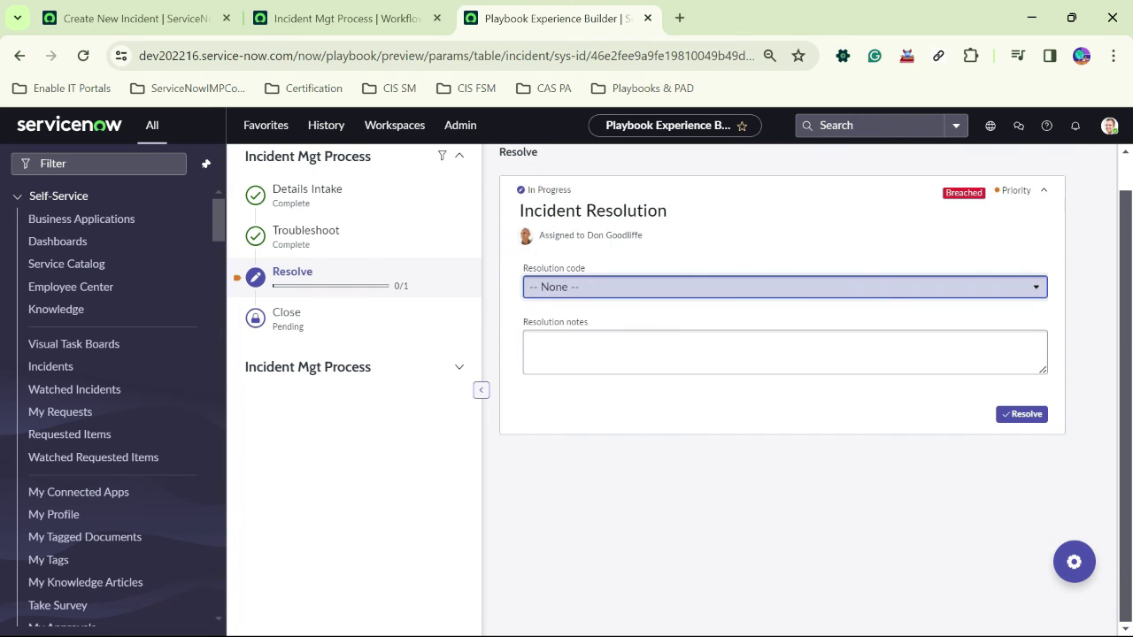
pyautogui.click(784, 287)
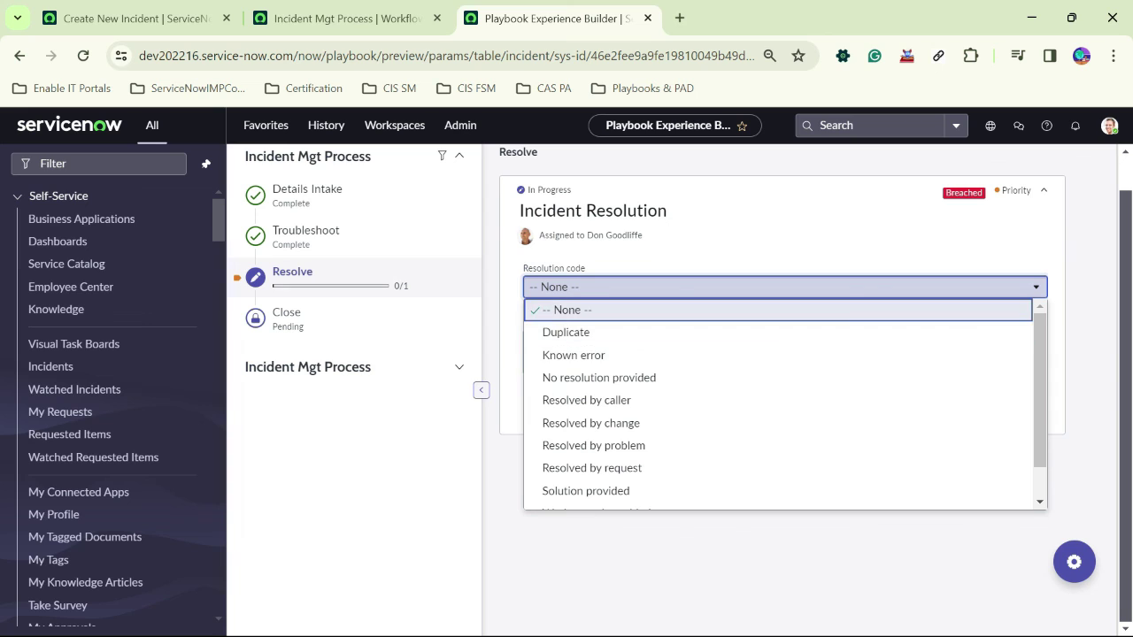
pyautogui.click(574, 355)
pyautogui.press('Tab')
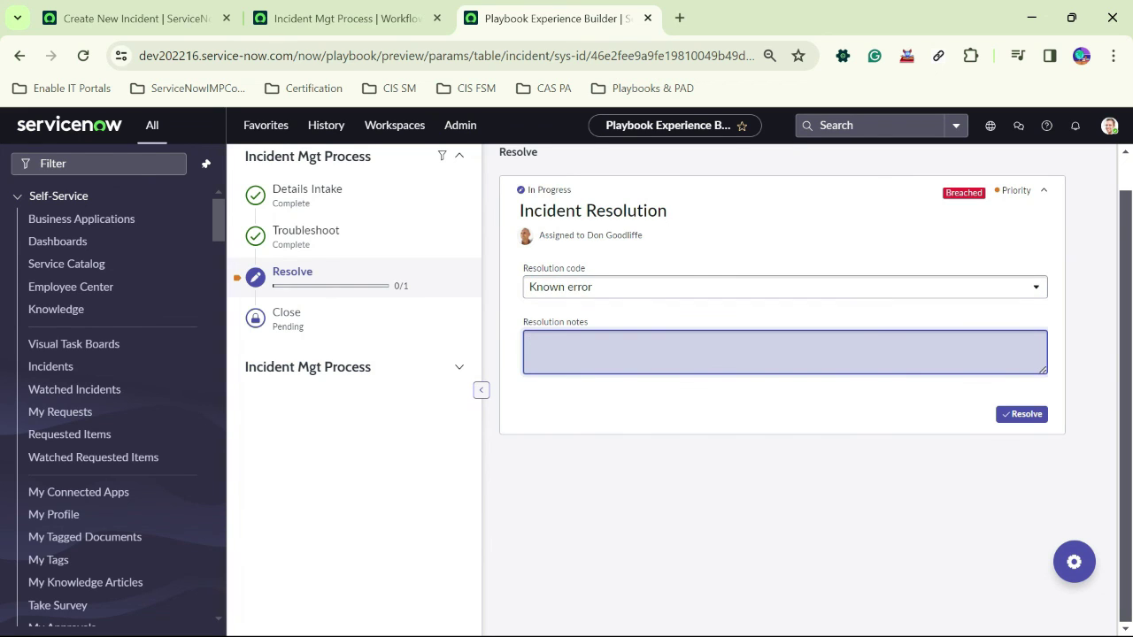
pyautogui.write('Complete')
pyautogui.click(1021, 414)
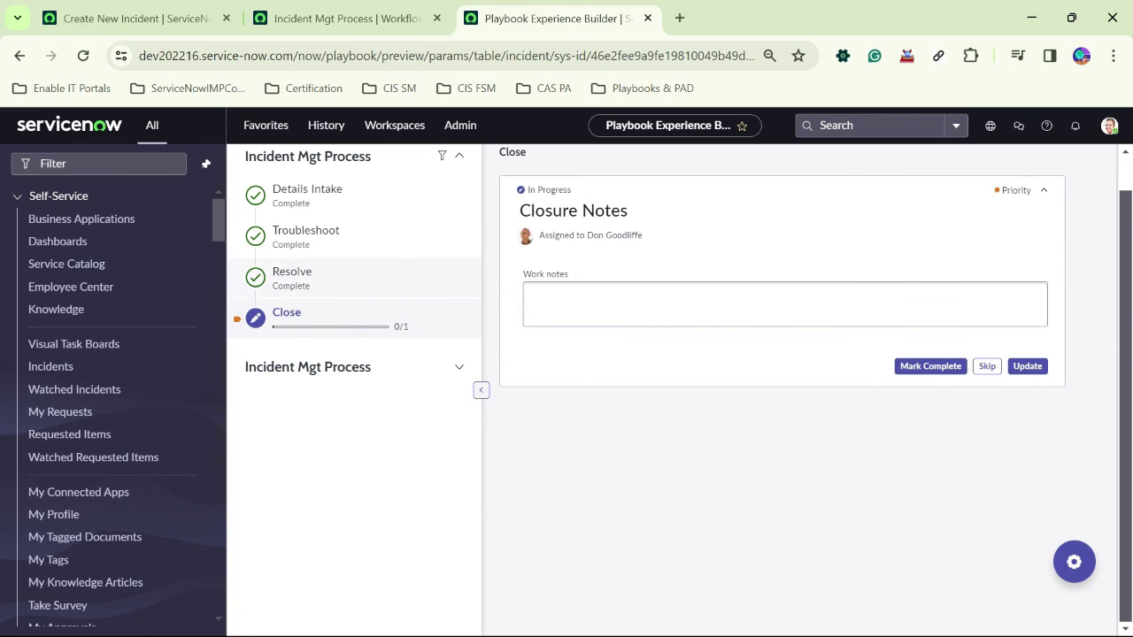
# Update the Closure Notes activity with the work notes "This incident is closed" and mark it complete.
pyautogui.scroll(1, 680, 383)
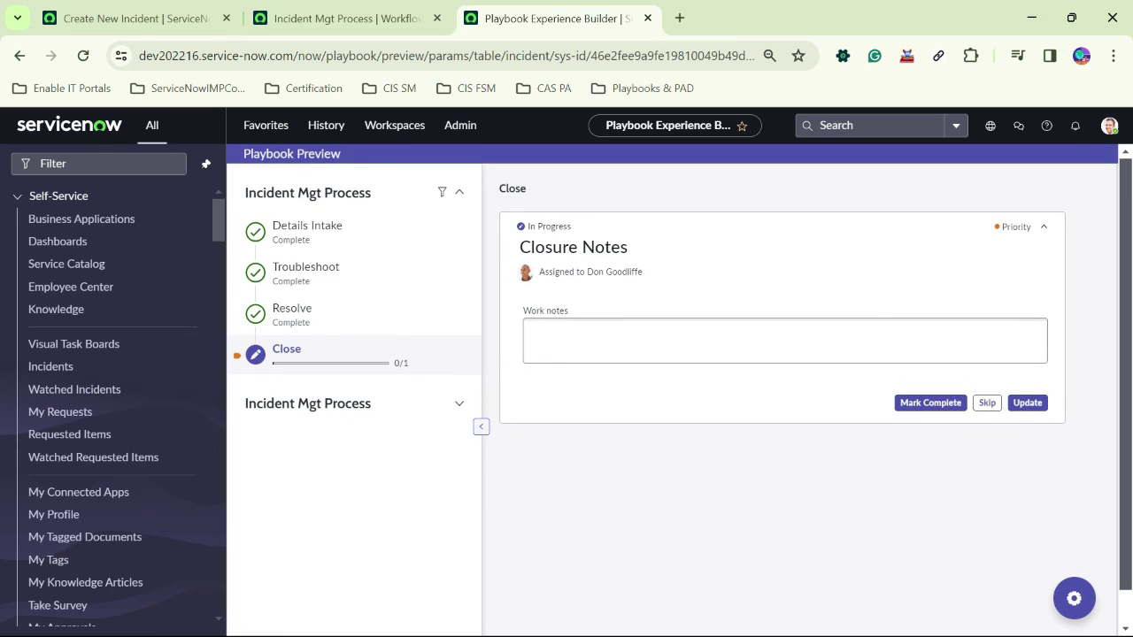
pyautogui.click(529, 331)
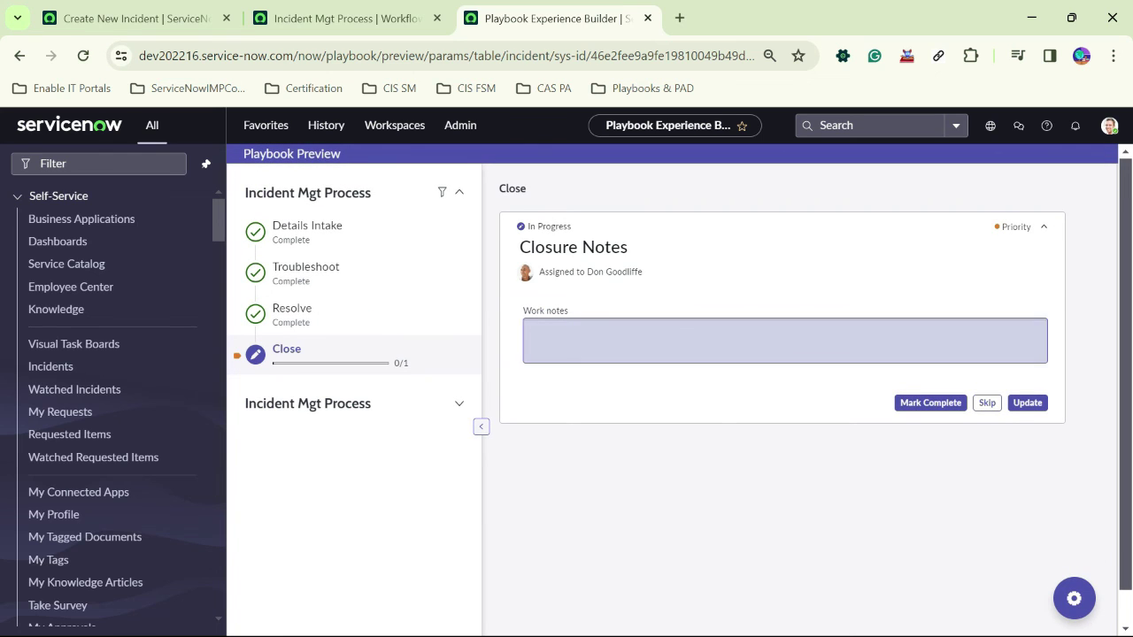
pyautogui.write('This')
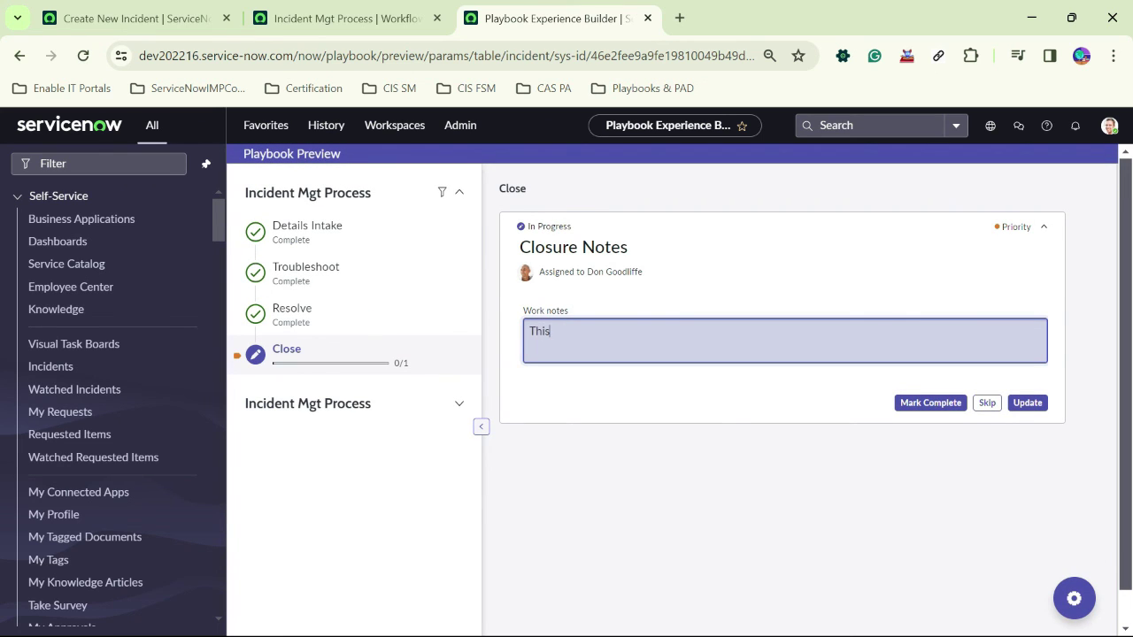
pyautogui.write(' incident is closed')
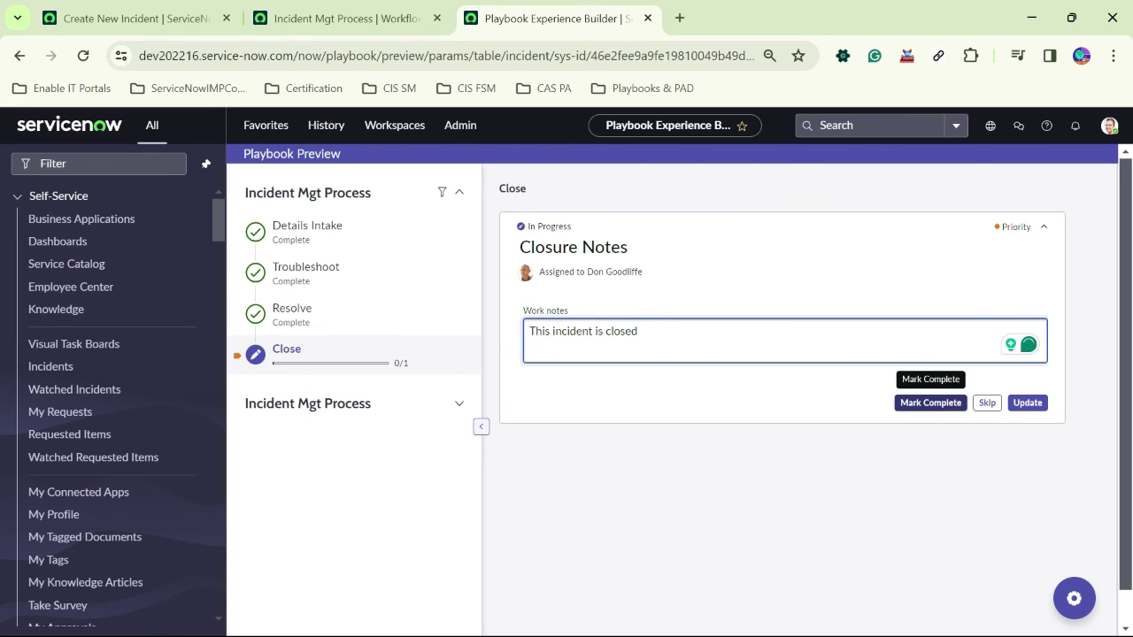
pyautogui.click(1027, 402)
pyautogui.click(930, 402)
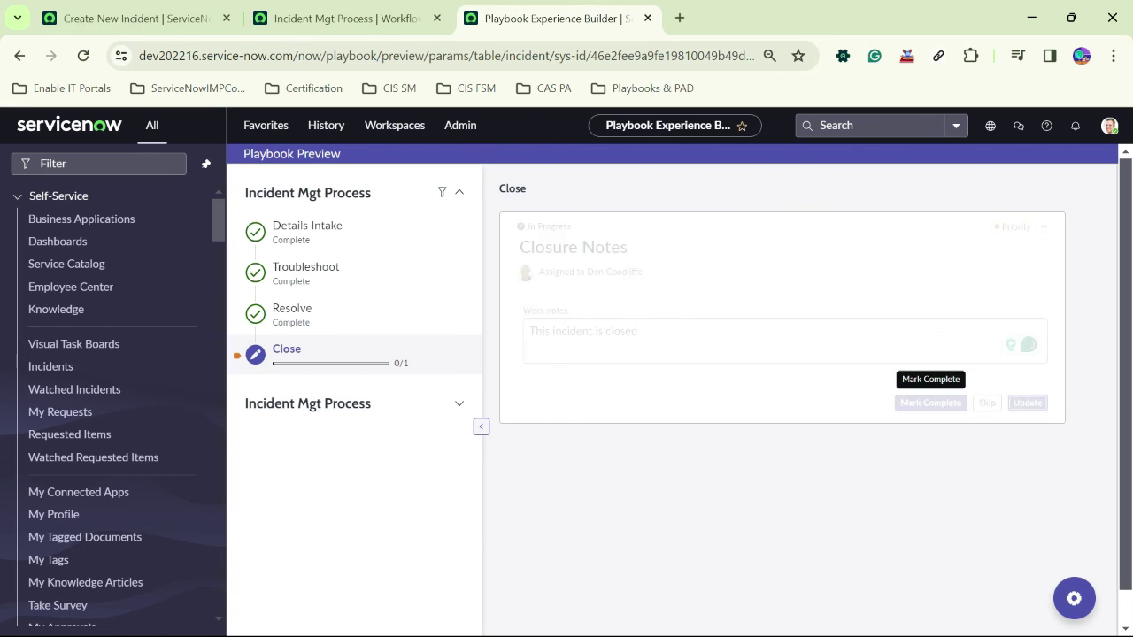